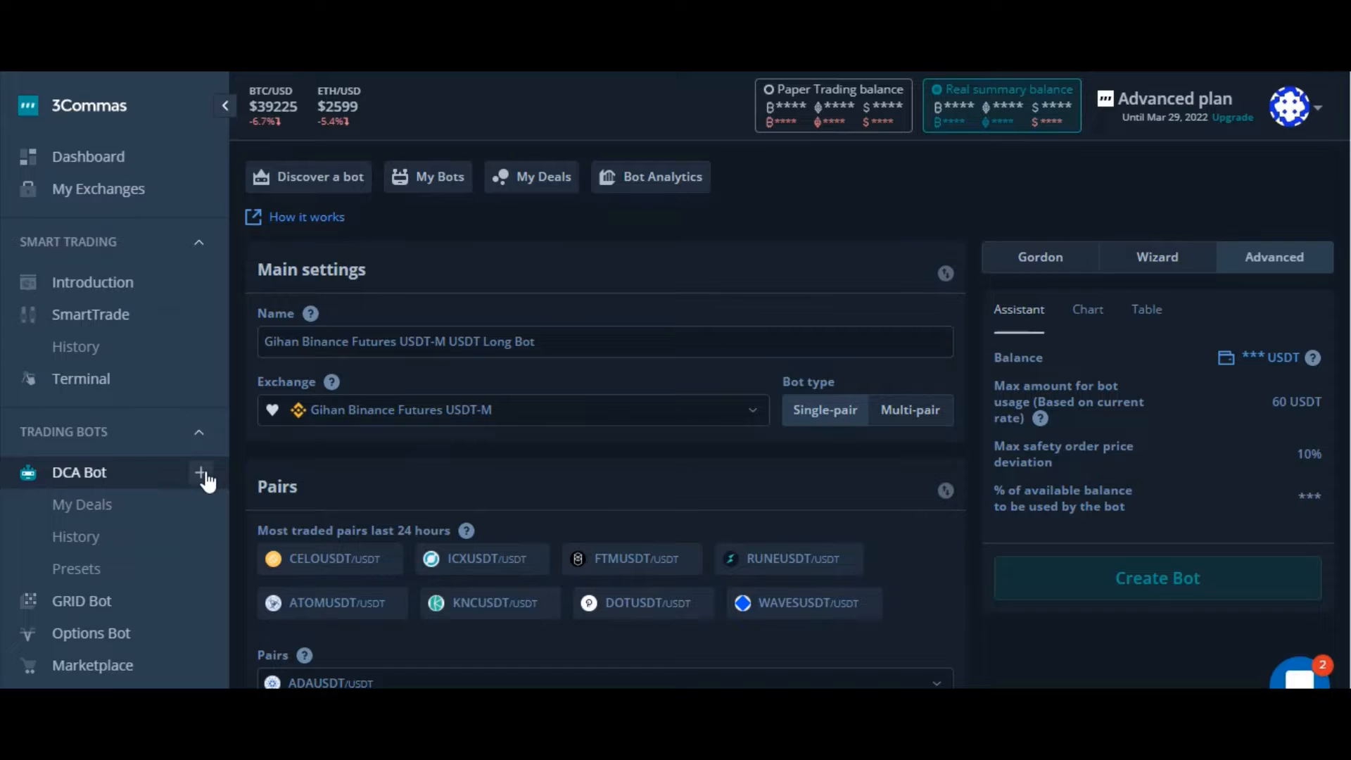
# - Start a new DCA bot and choose the Binance Futures USDT-M account as its exchange
pyautogui.click(1019, 255)
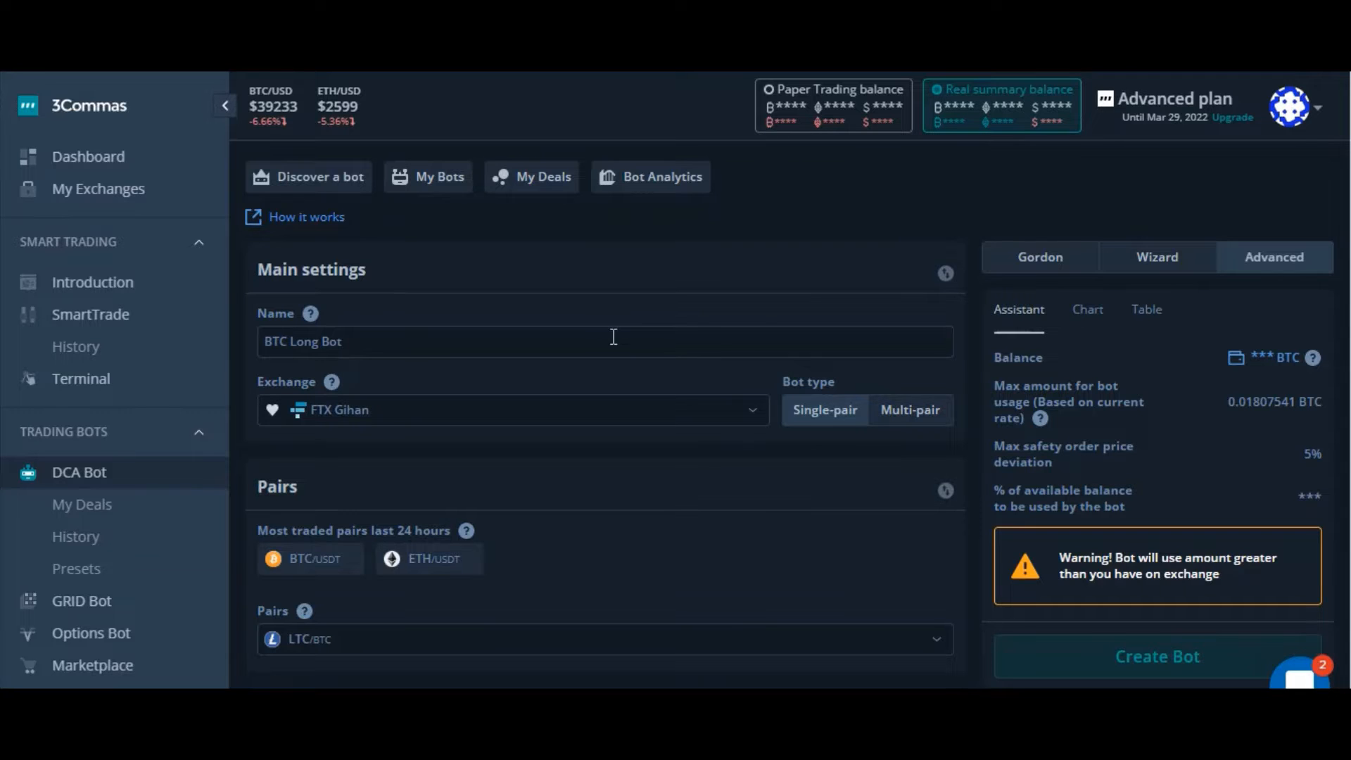
pyautogui.click(755, 413)
pyautogui.scroll(-1, 552, 552)
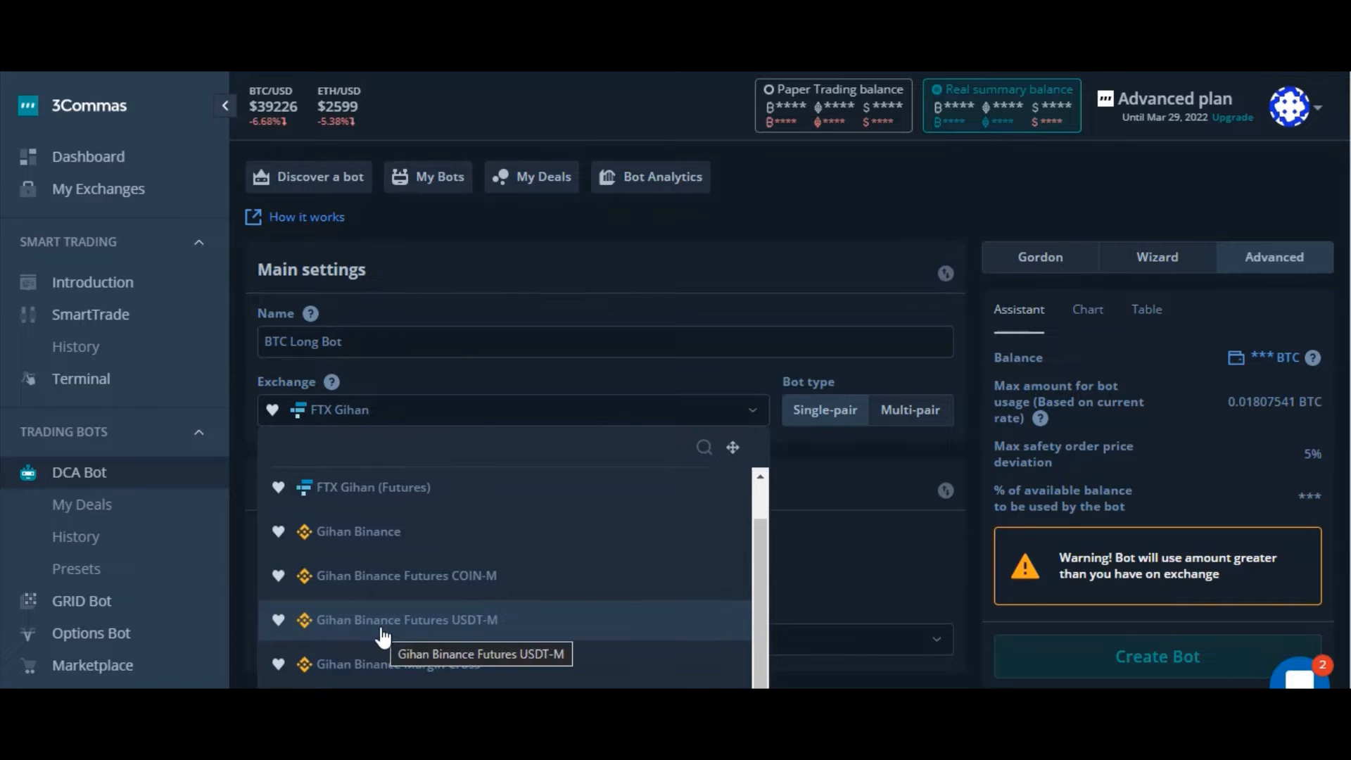
pyautogui.click(470, 624)
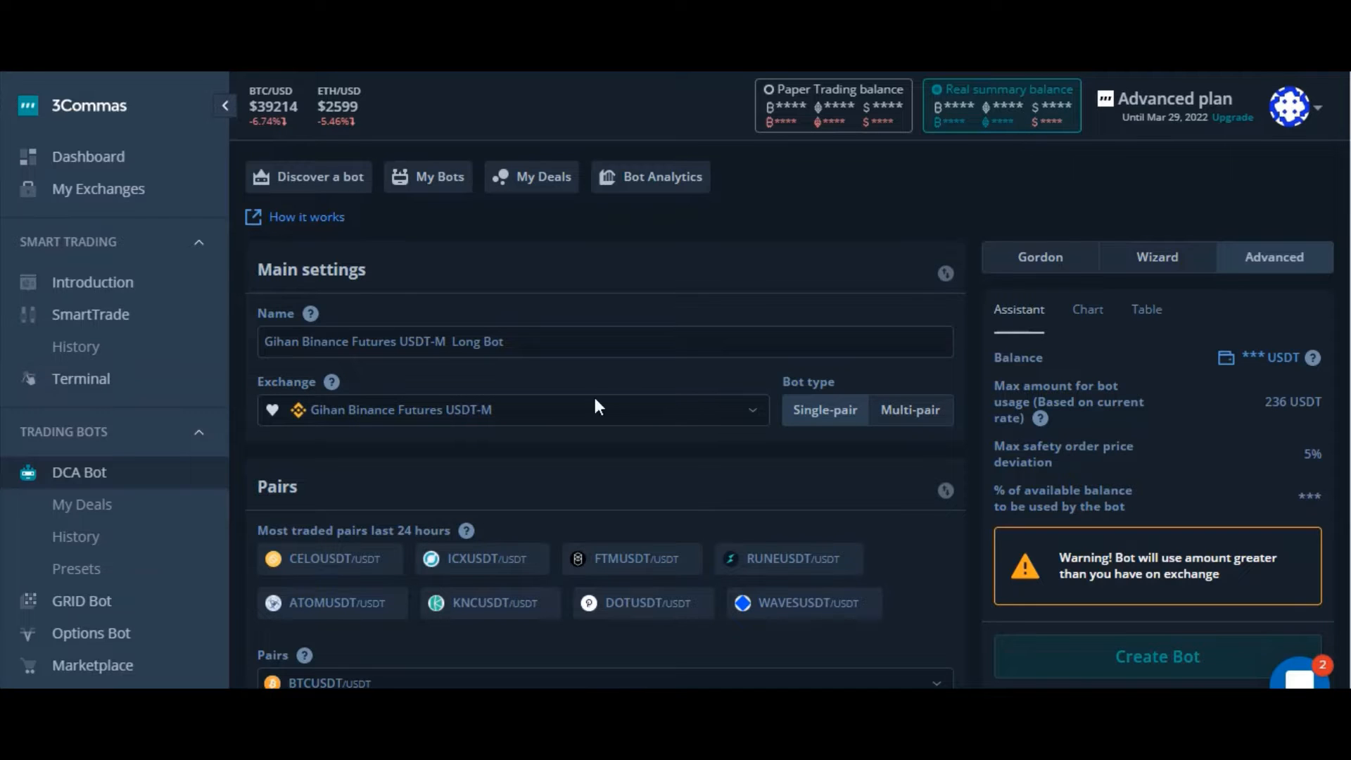
pyautogui.click(528, 344)
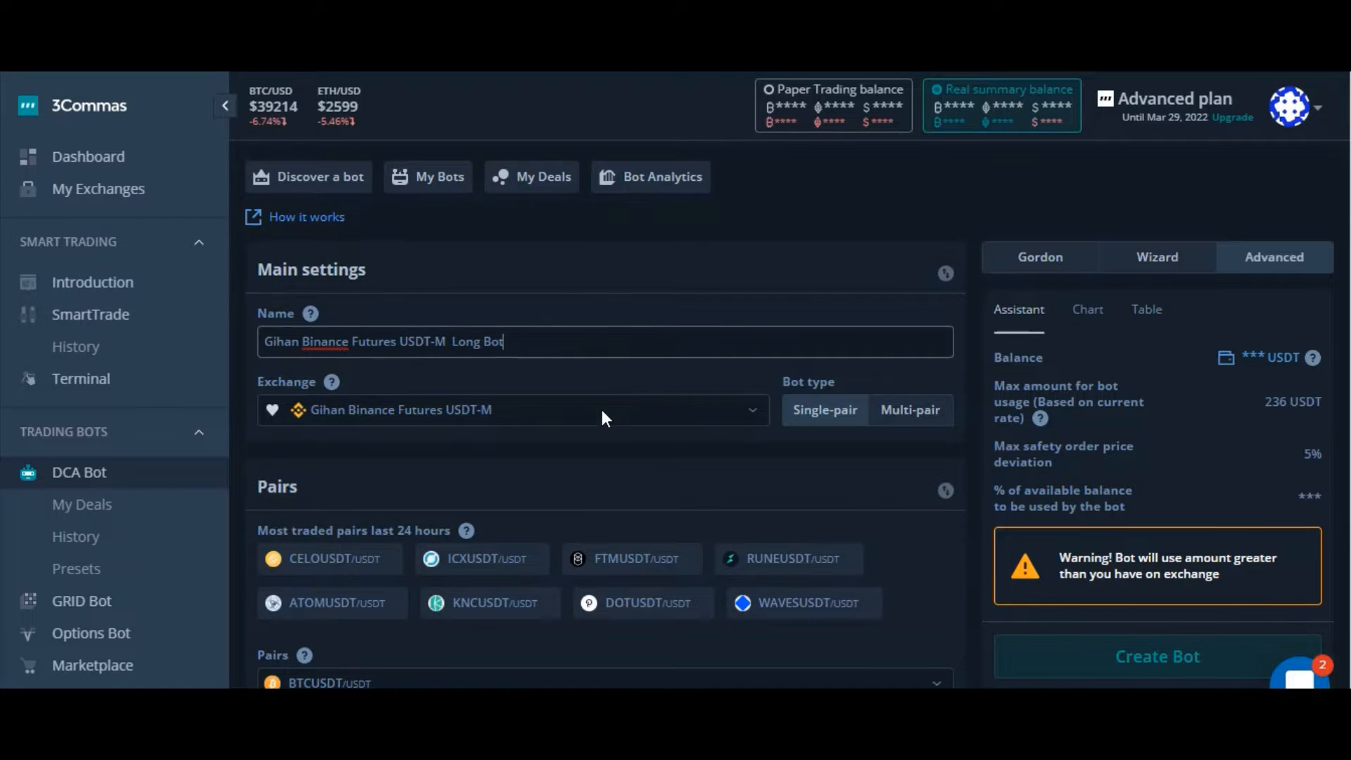
pyautogui.scroll(-3, 602, 413)
pyautogui.scroll(3, 603, 413)
pyautogui.scroll(-2, 602, 415)
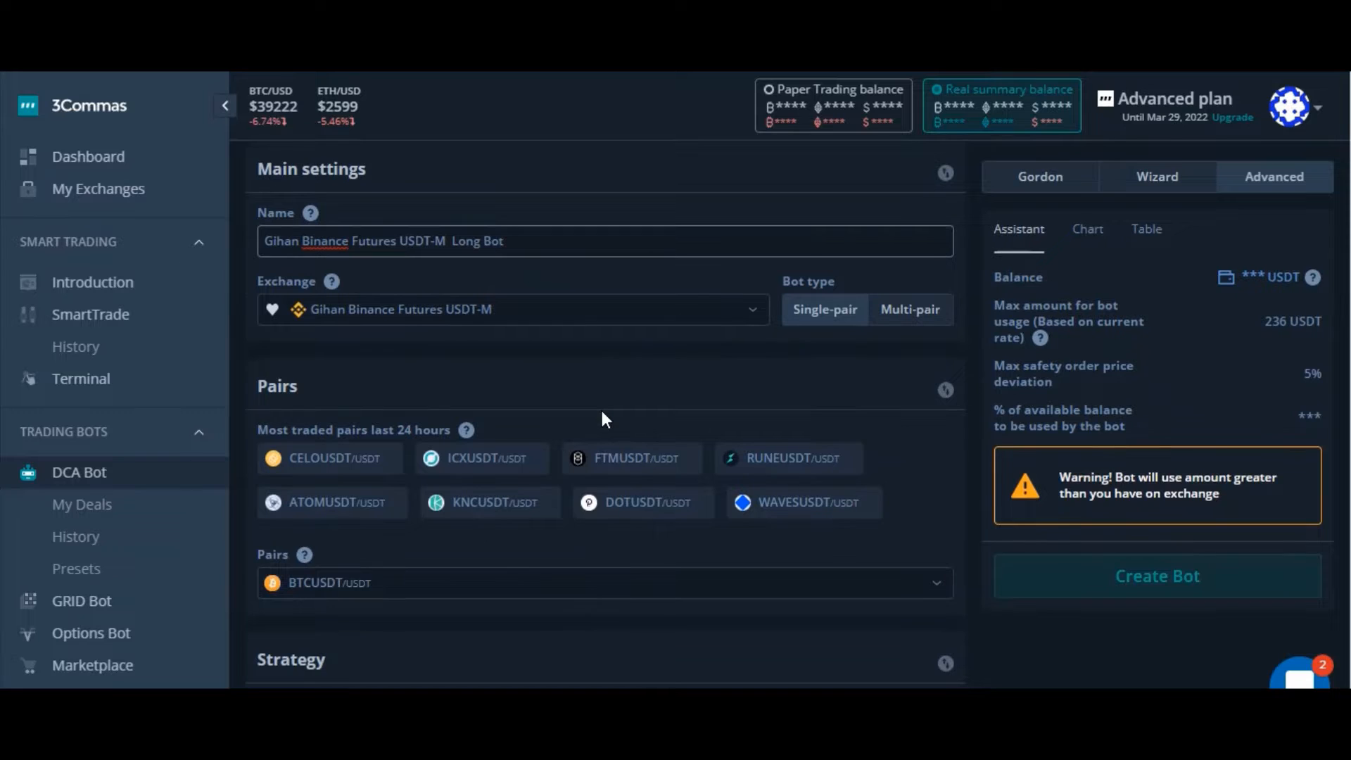
pyautogui.scroll(2, 602, 413)
pyautogui.scroll(-2, 602, 412)
pyautogui.scroll(2, 602, 413)
pyautogui.scroll(-2, 602, 412)
# - Search the trading pairs for ada/usd and set the bot's pair to ADAUSDT
pyautogui.scroll(-3, 668, 399)
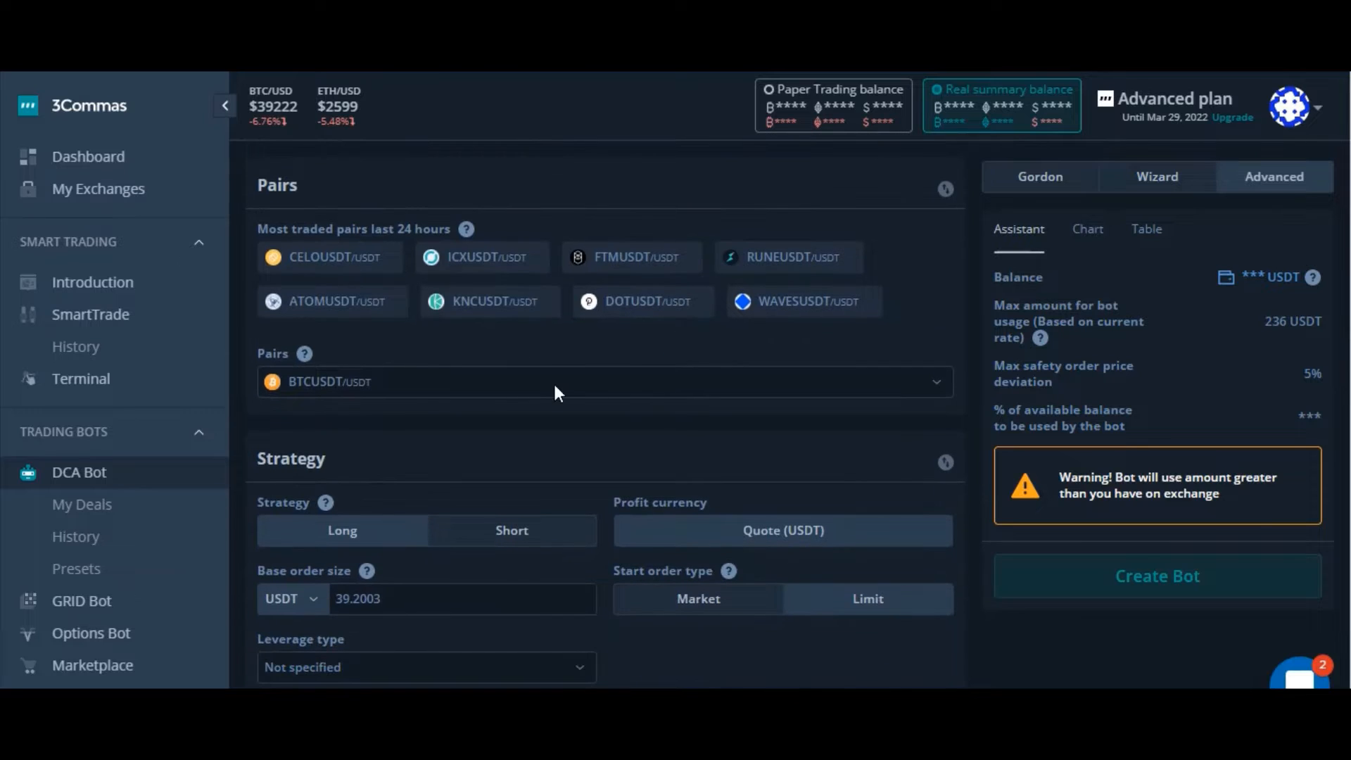
pyautogui.click(554, 385)
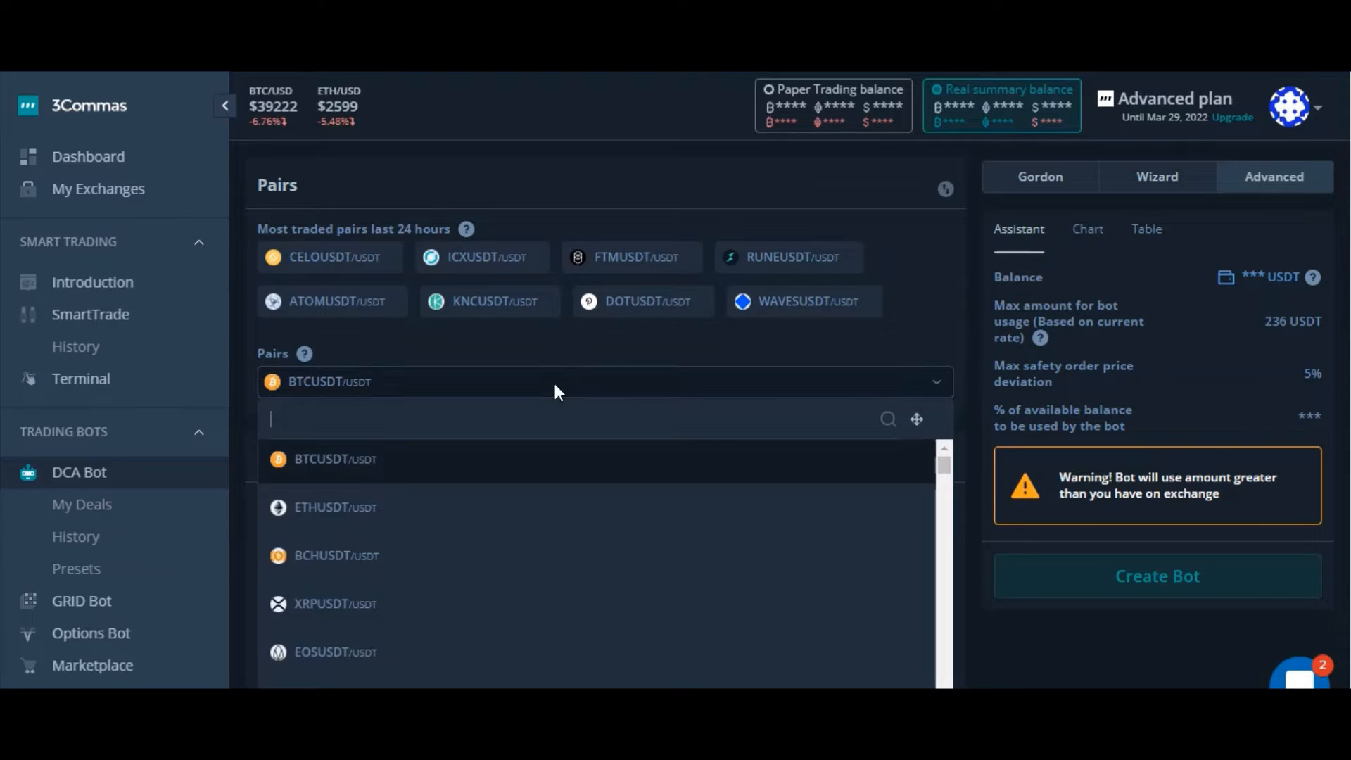
pyautogui.write('ada')
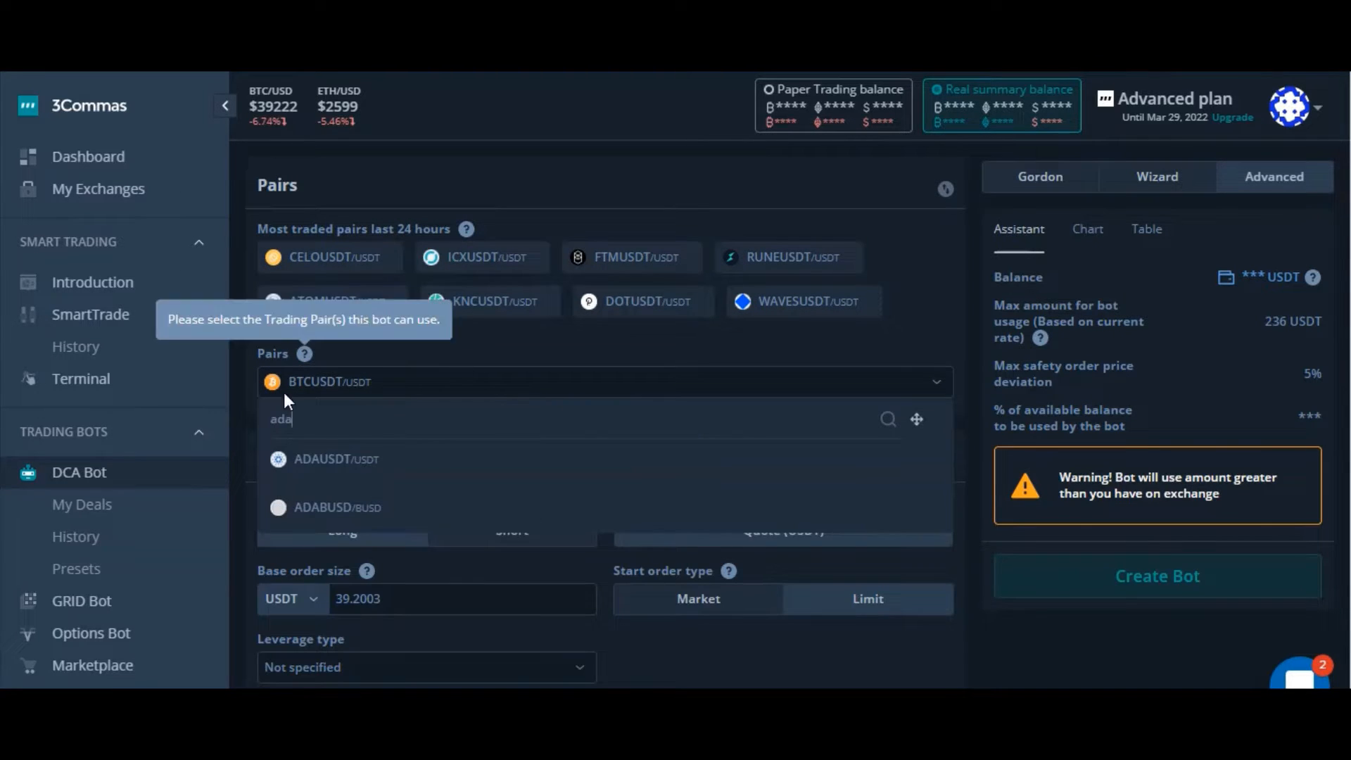
pyautogui.scroll(-2, 403, 486)
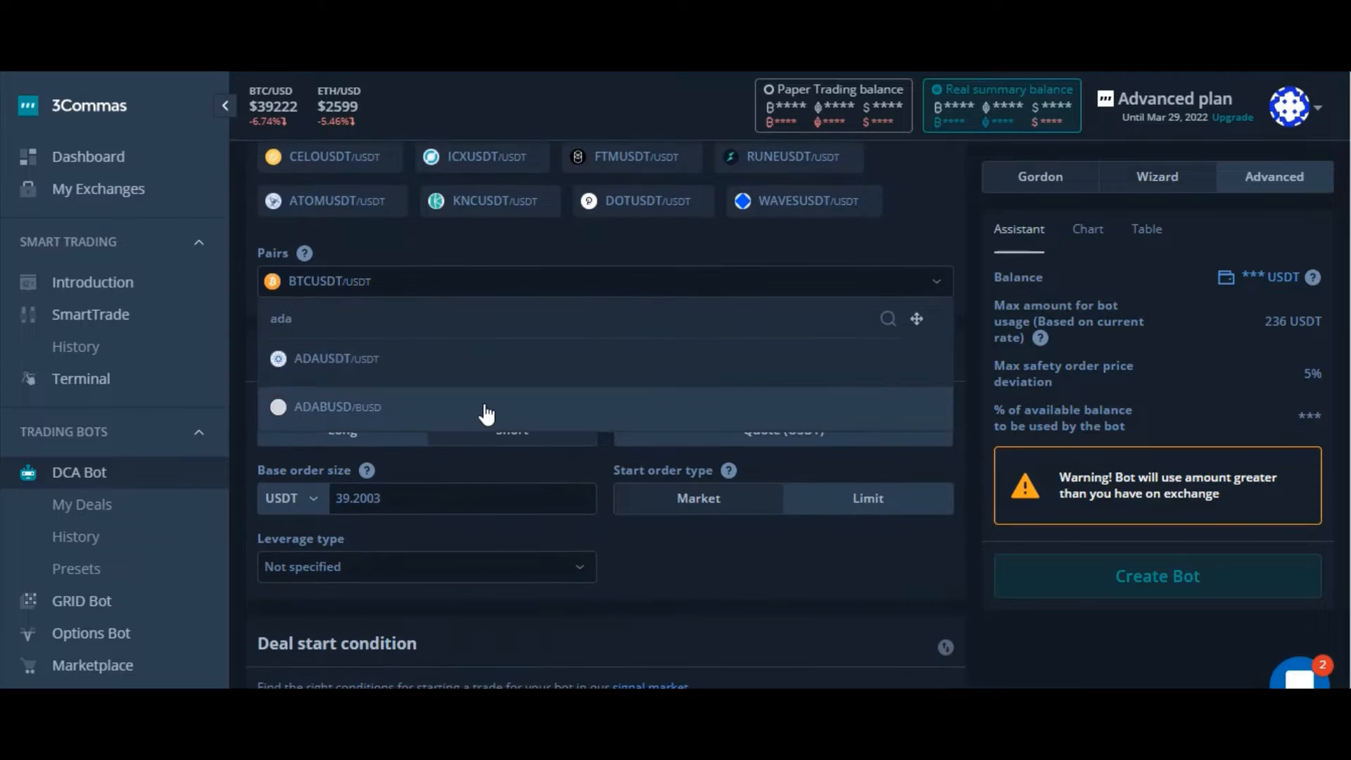
pyautogui.write('/usd')
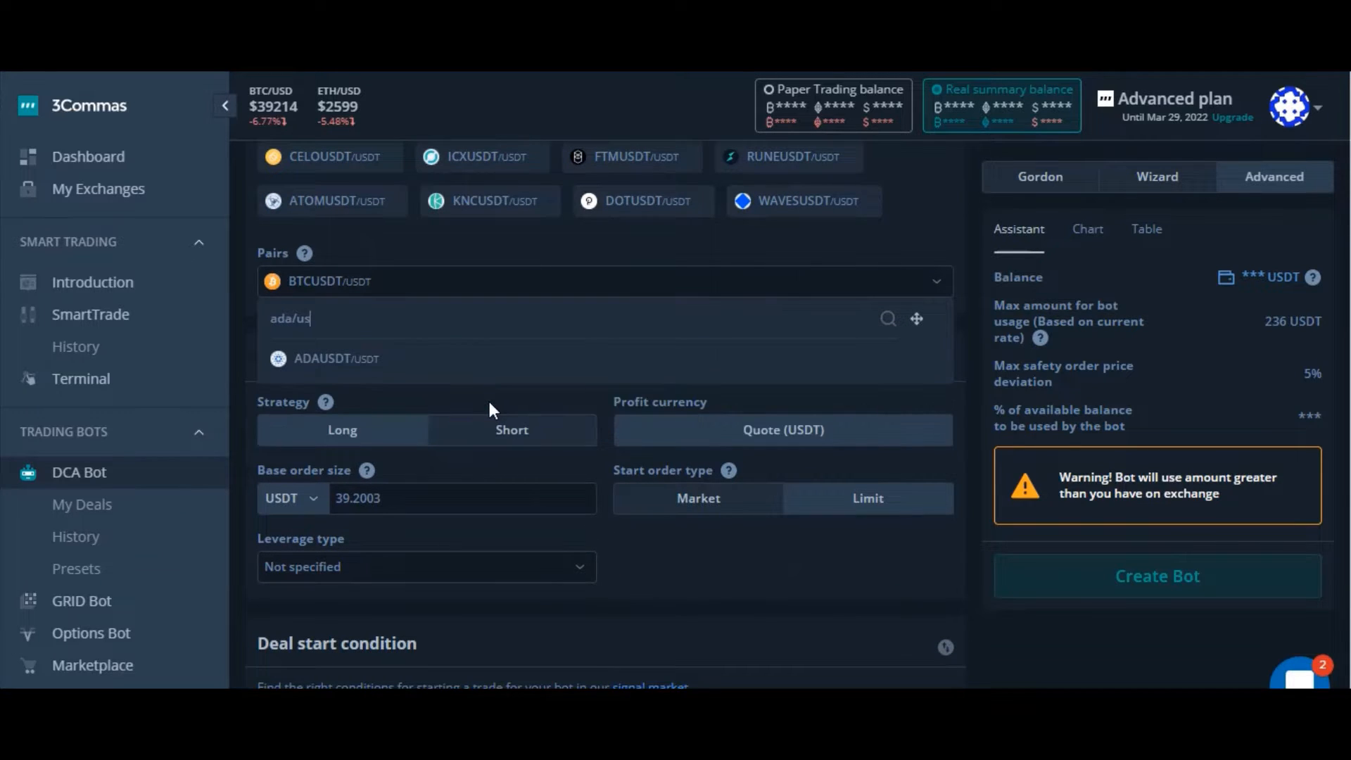
pyautogui.click(400, 373)
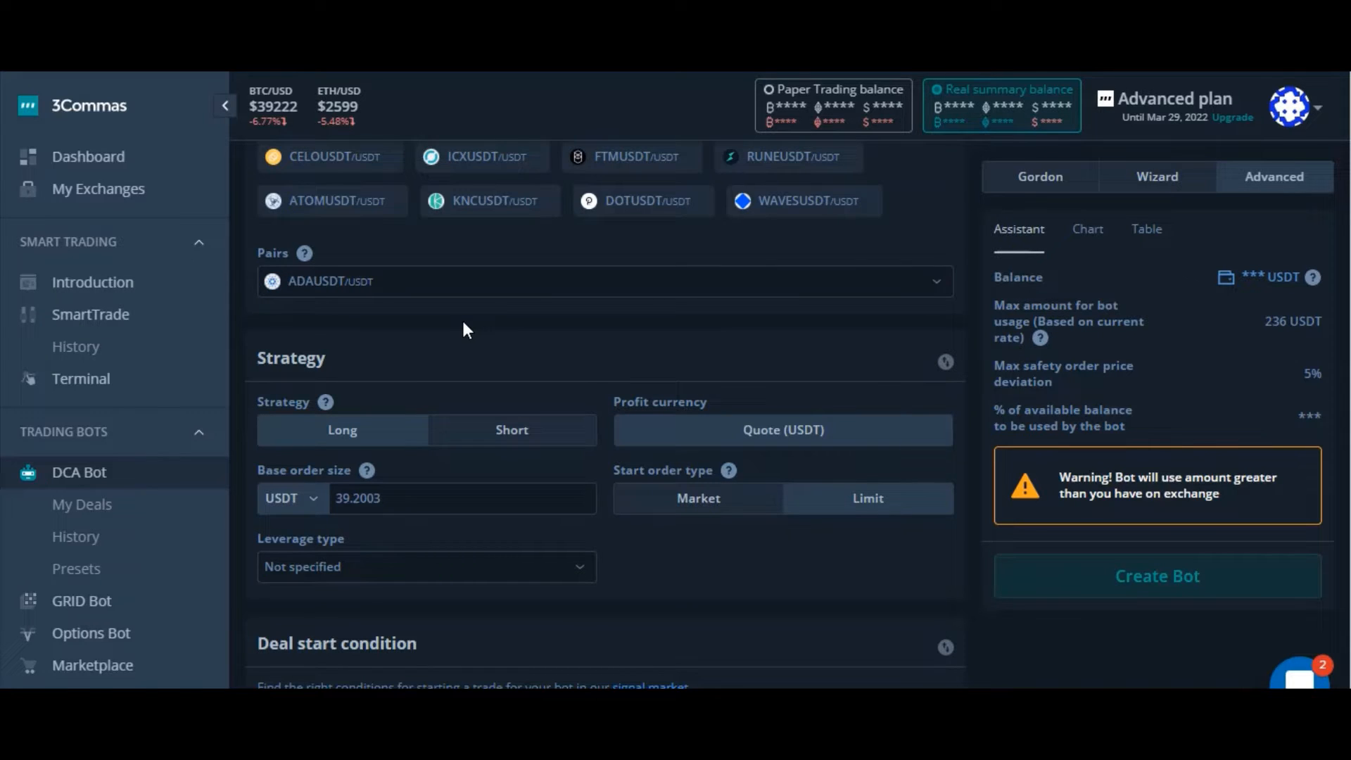
# - Set the base order size in the strategy settings to 100 USDT
pyautogui.scroll(-2, 463, 324)
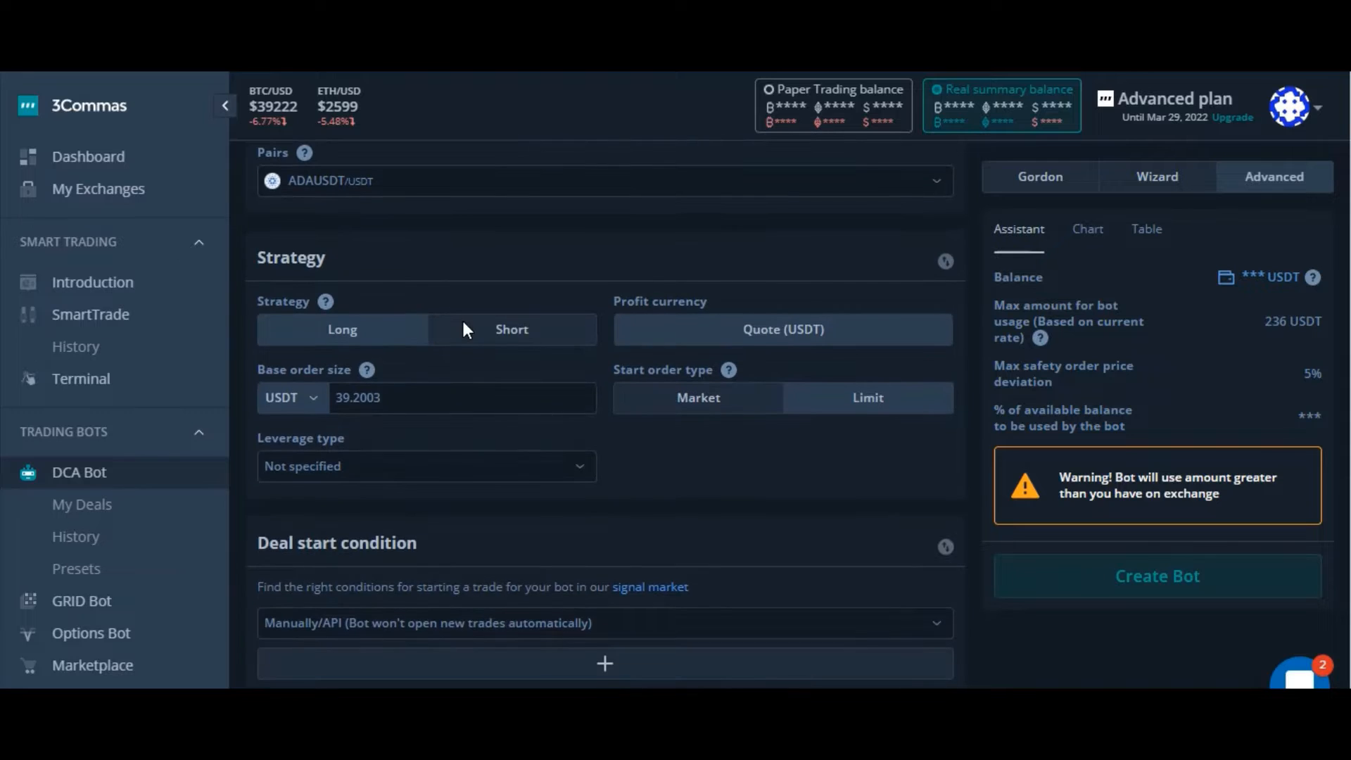
pyautogui.scroll(2, 461, 325)
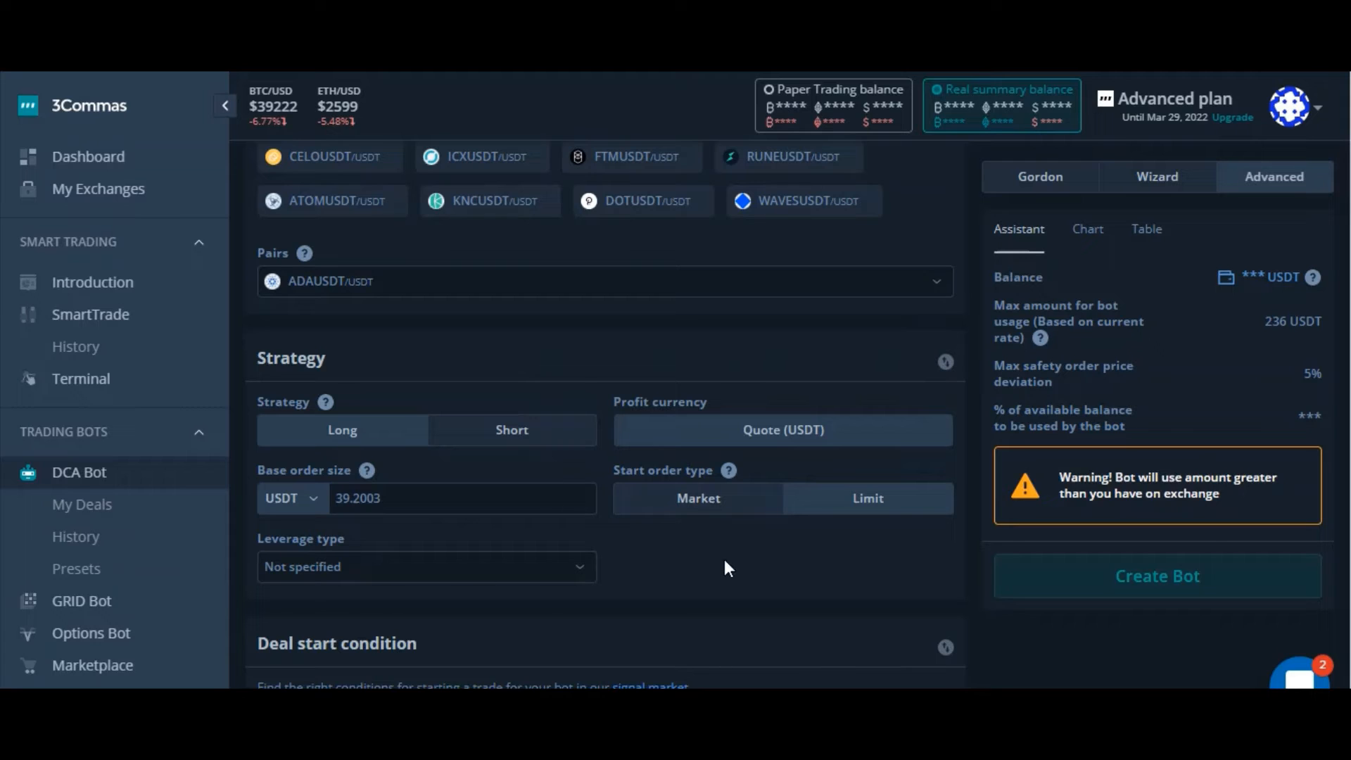
pyautogui.scroll(-1, 726, 567)
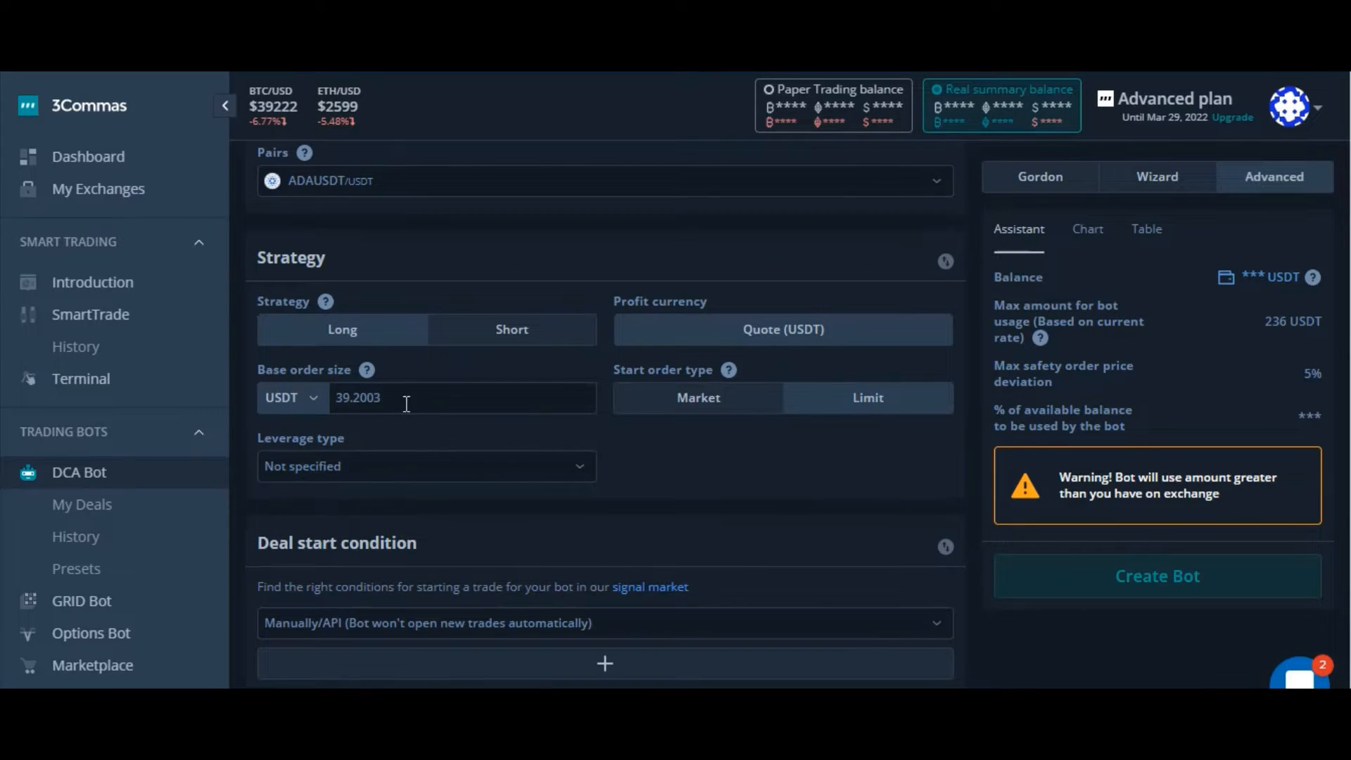
pyautogui.moveTo(407, 400); pyautogui.dragTo(332, 400)
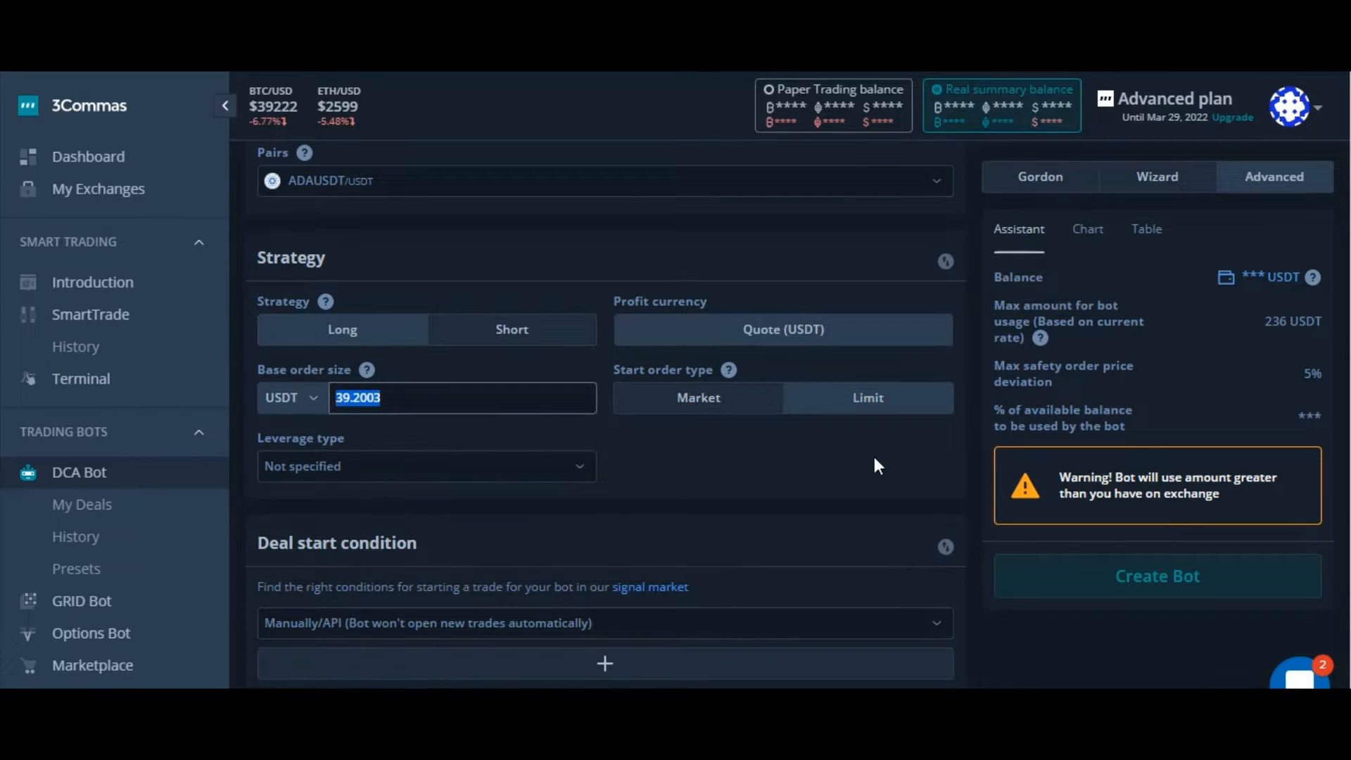
pyautogui.write('100')
# - Set the leverage type to Cross with a custom value of 10x and the start order type to Market
pyautogui.scroll(-1, 761, 461)
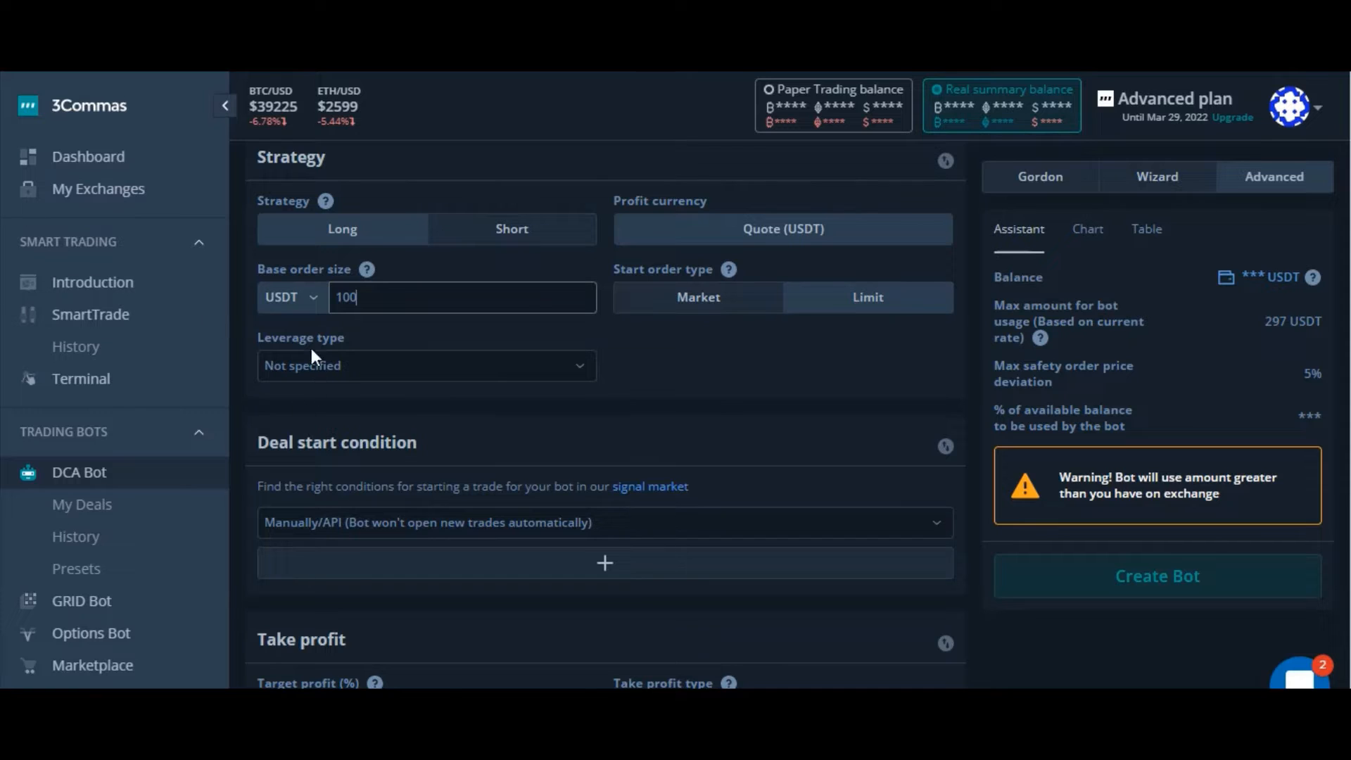
pyautogui.click(582, 367)
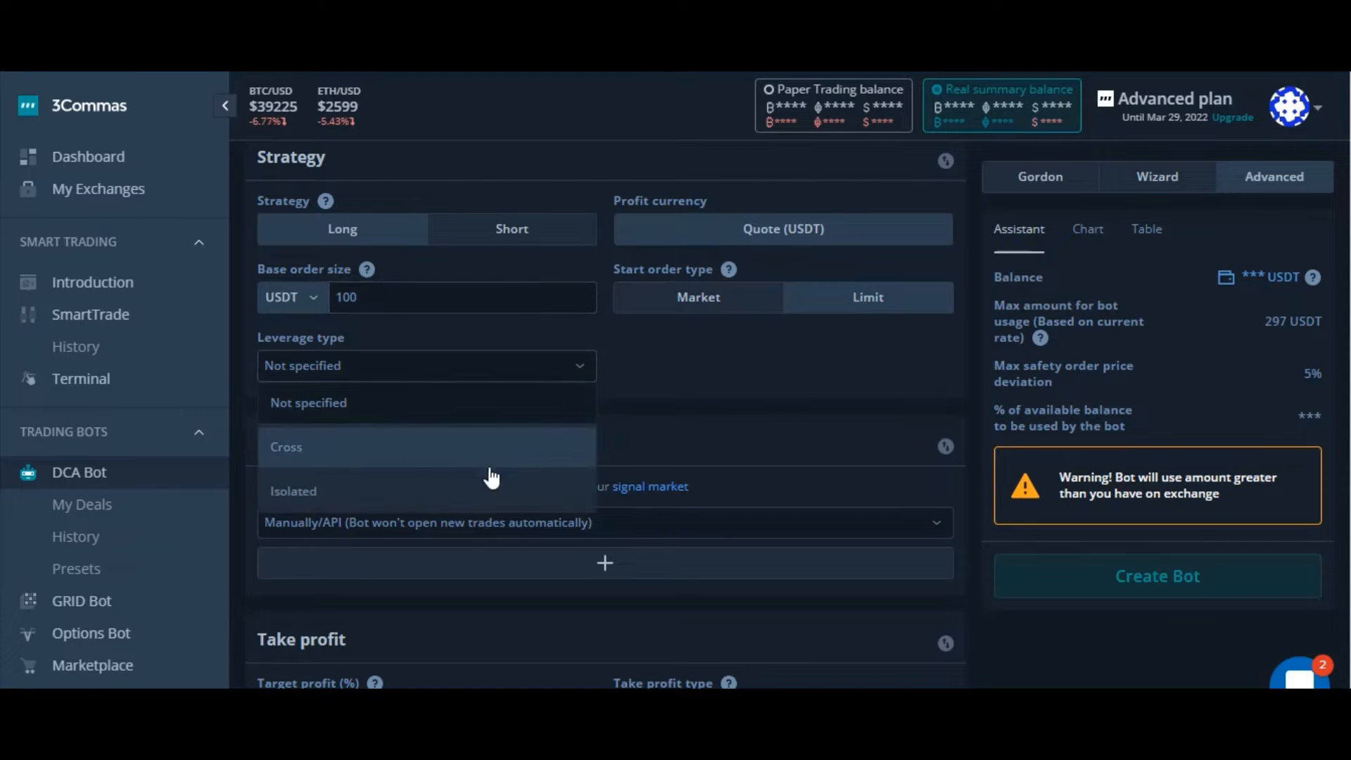
pyautogui.click(408, 454)
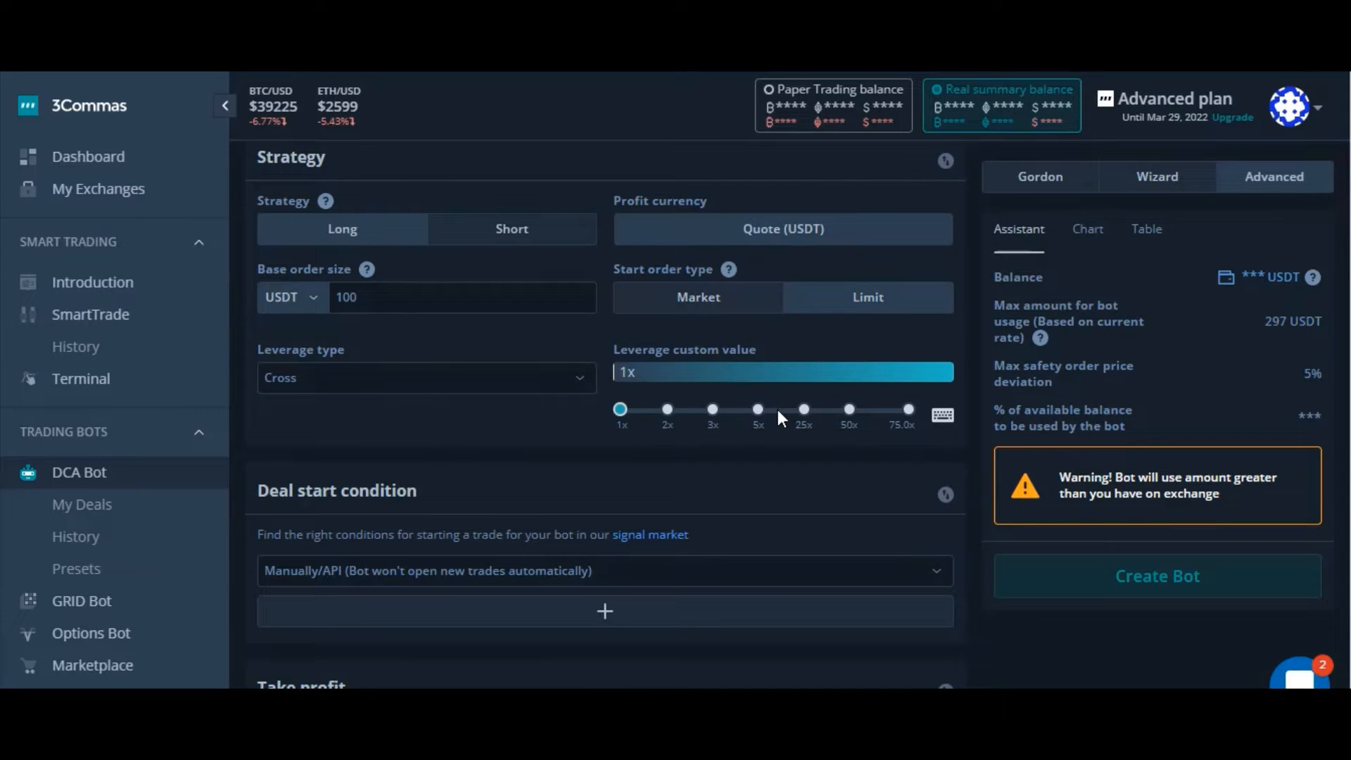
pyautogui.click(759, 410)
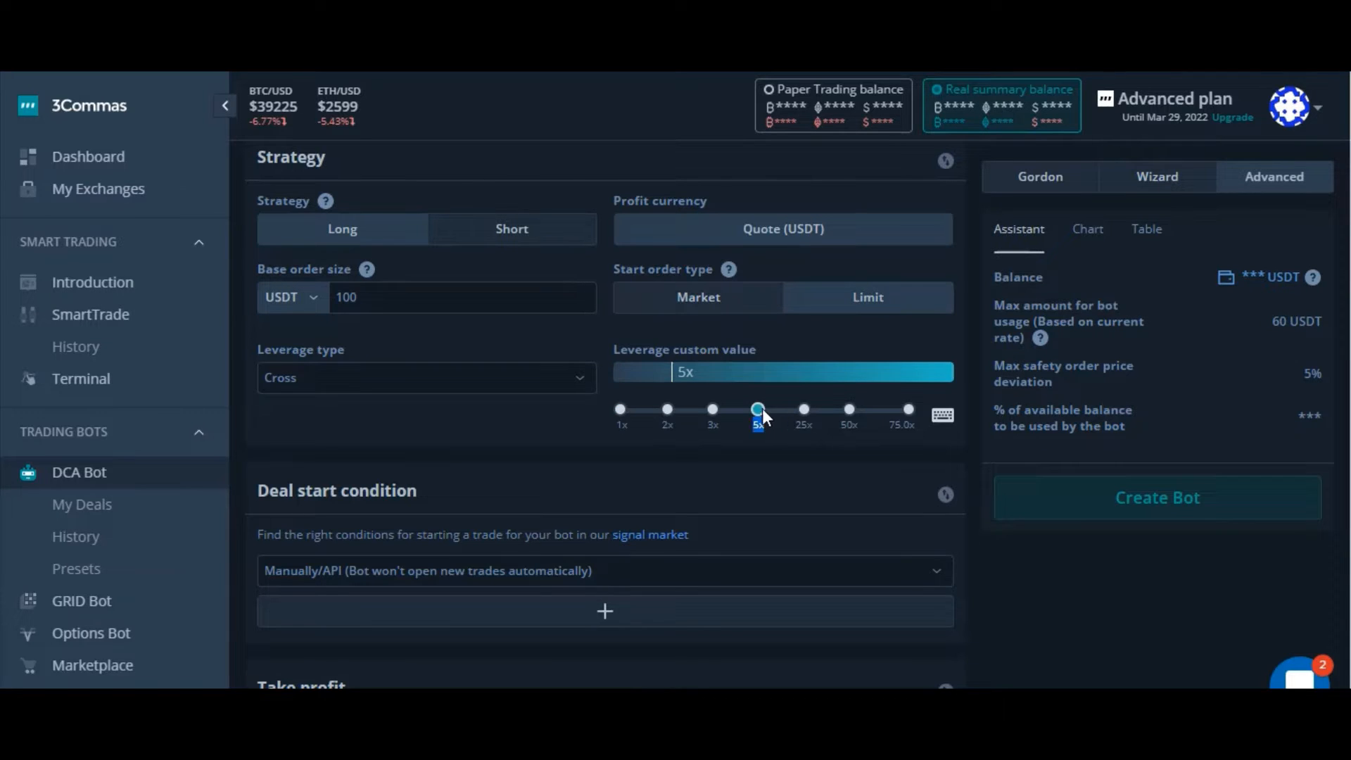
pyautogui.click(694, 373)
pyautogui.click(723, 317)
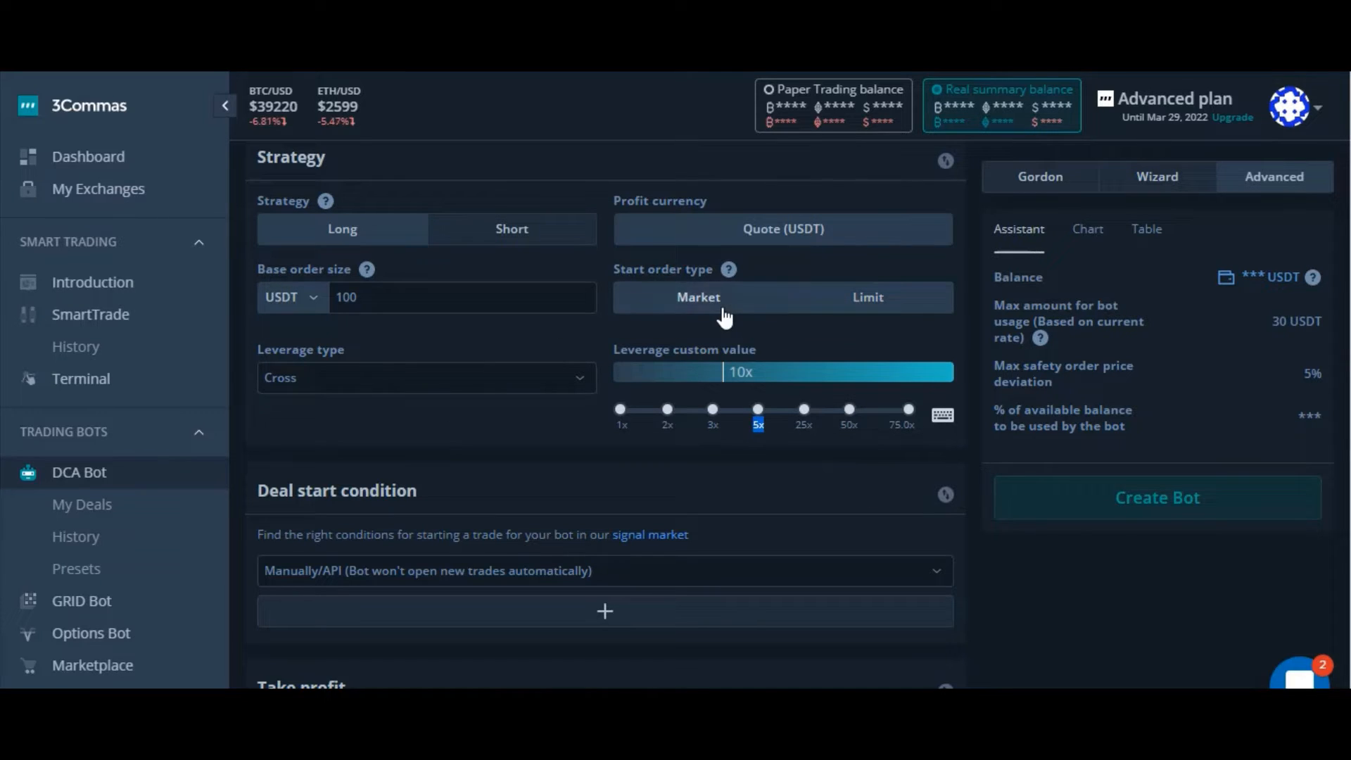
# - Set the deal start condition to "Open new trade asap"
pyautogui.scroll(7, 664, 571)
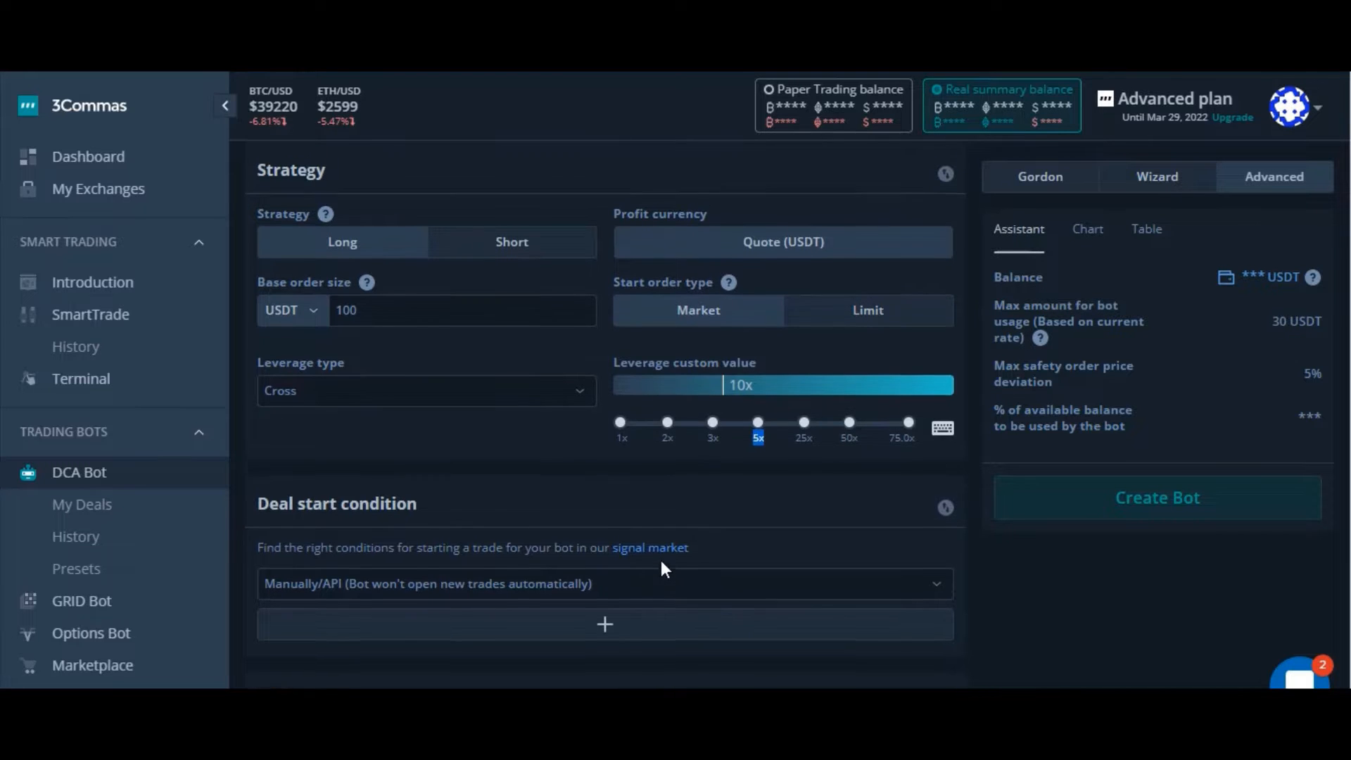
pyautogui.scroll(1, 601, 422)
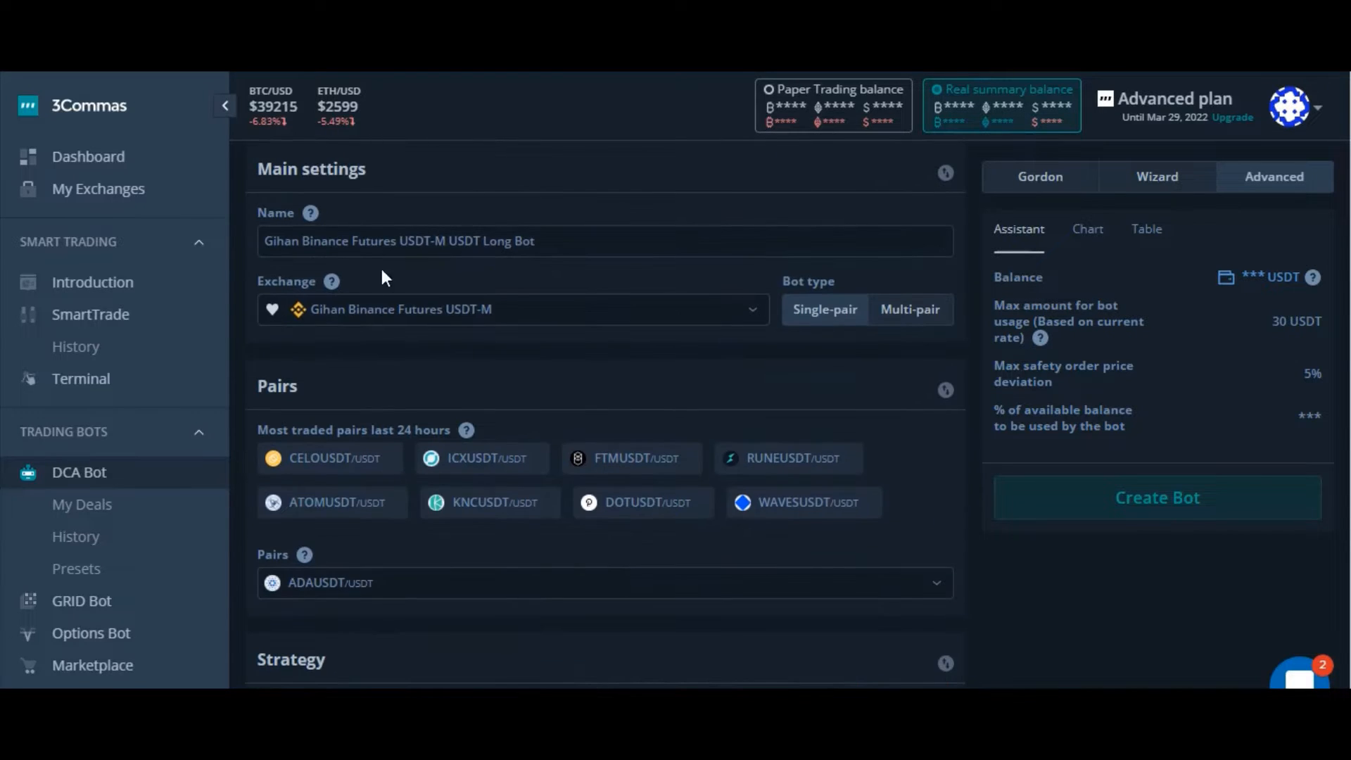
pyautogui.scroll(-2, 574, 387)
pyautogui.scroll(4, 574, 387)
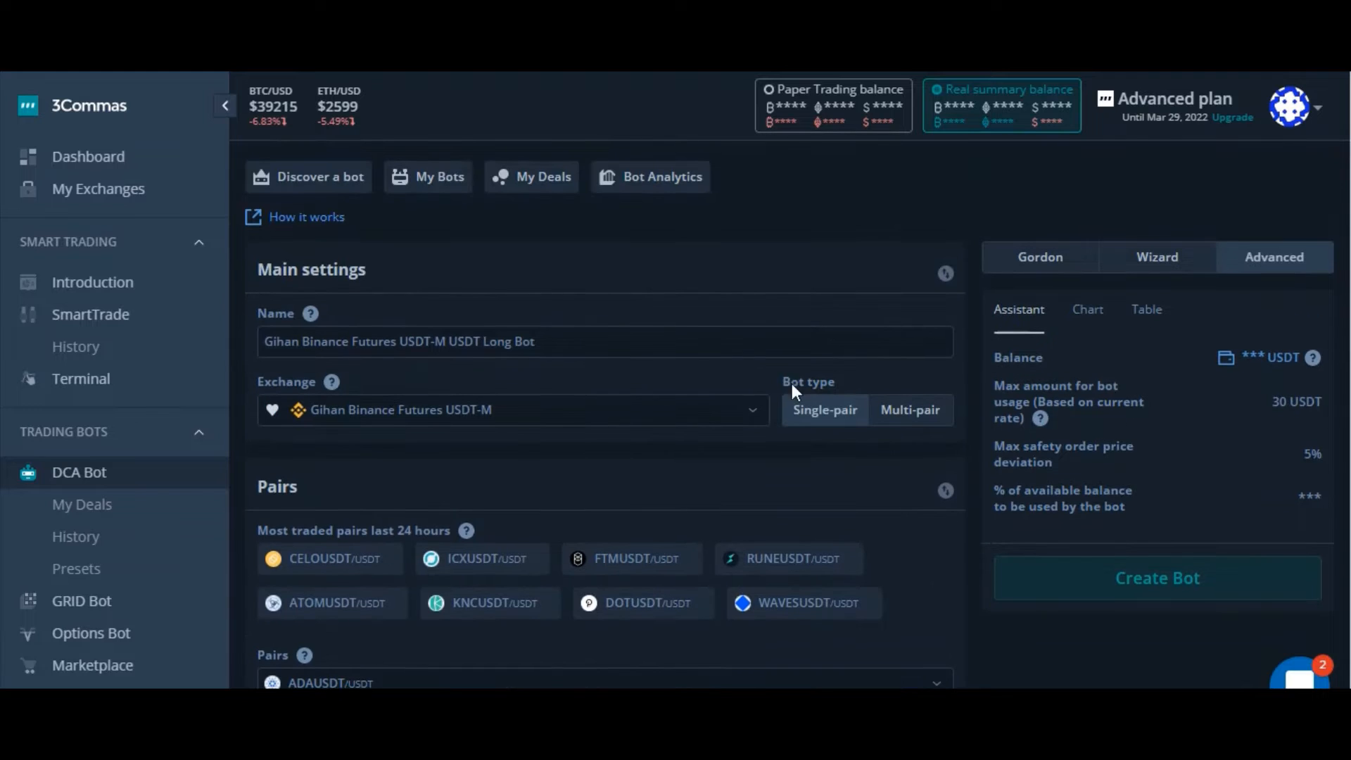
pyautogui.scroll(-7, 619, 466)
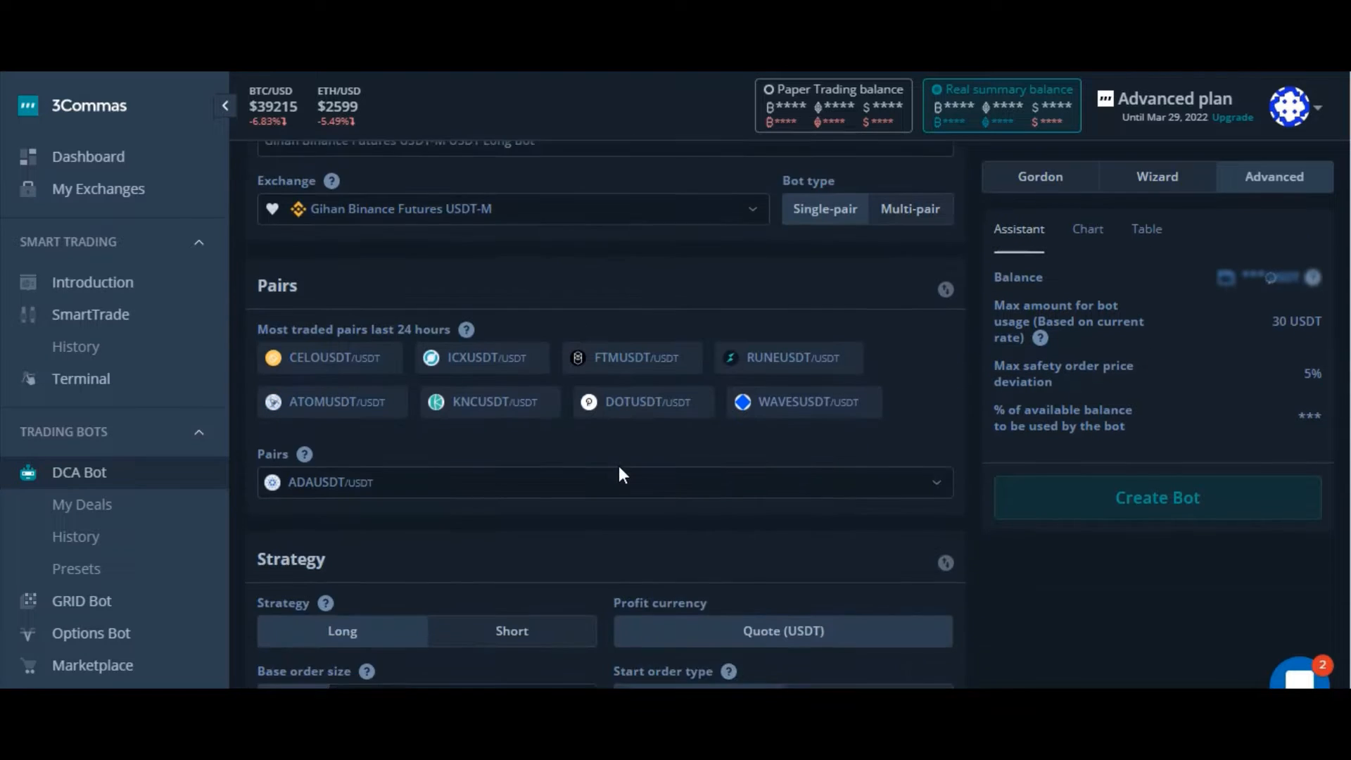
pyautogui.scroll(-5, 618, 466)
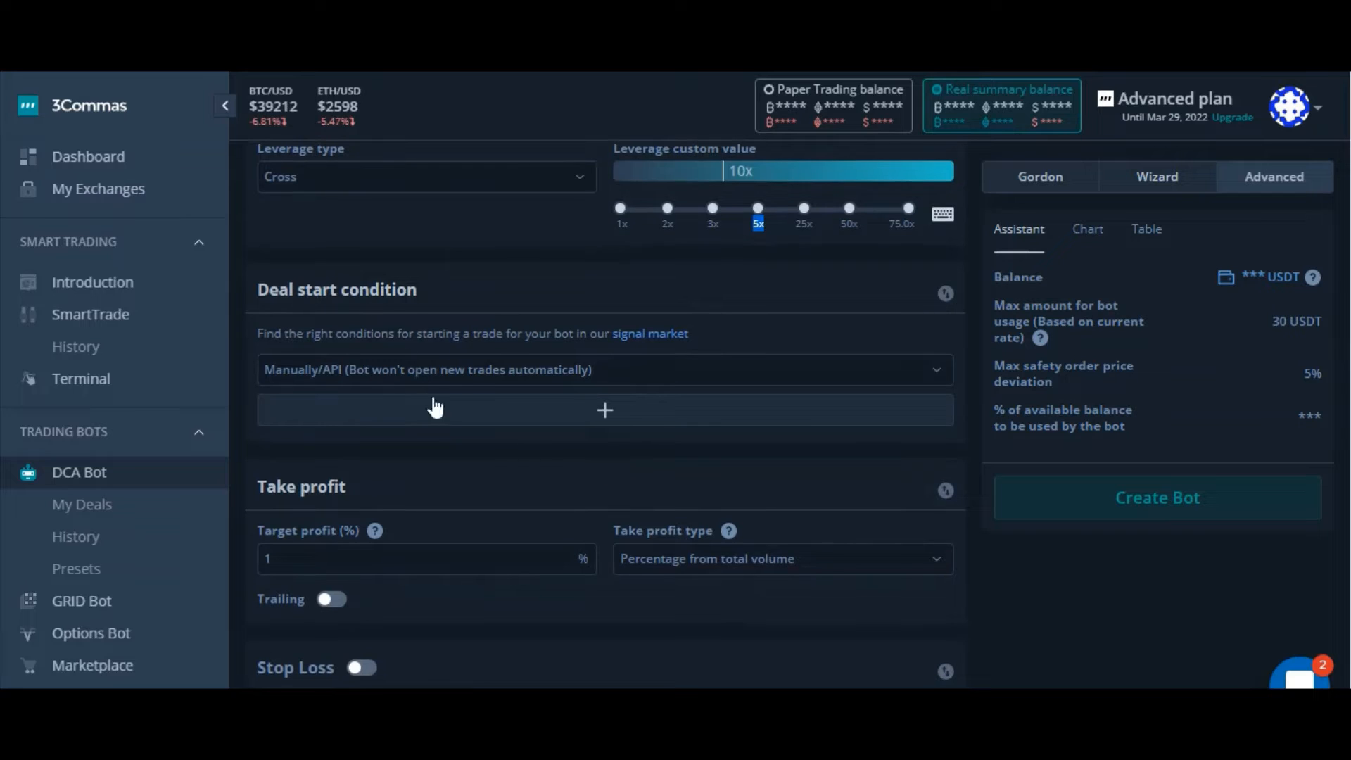
pyautogui.click(538, 376)
pyautogui.scroll(-6, 498, 525)
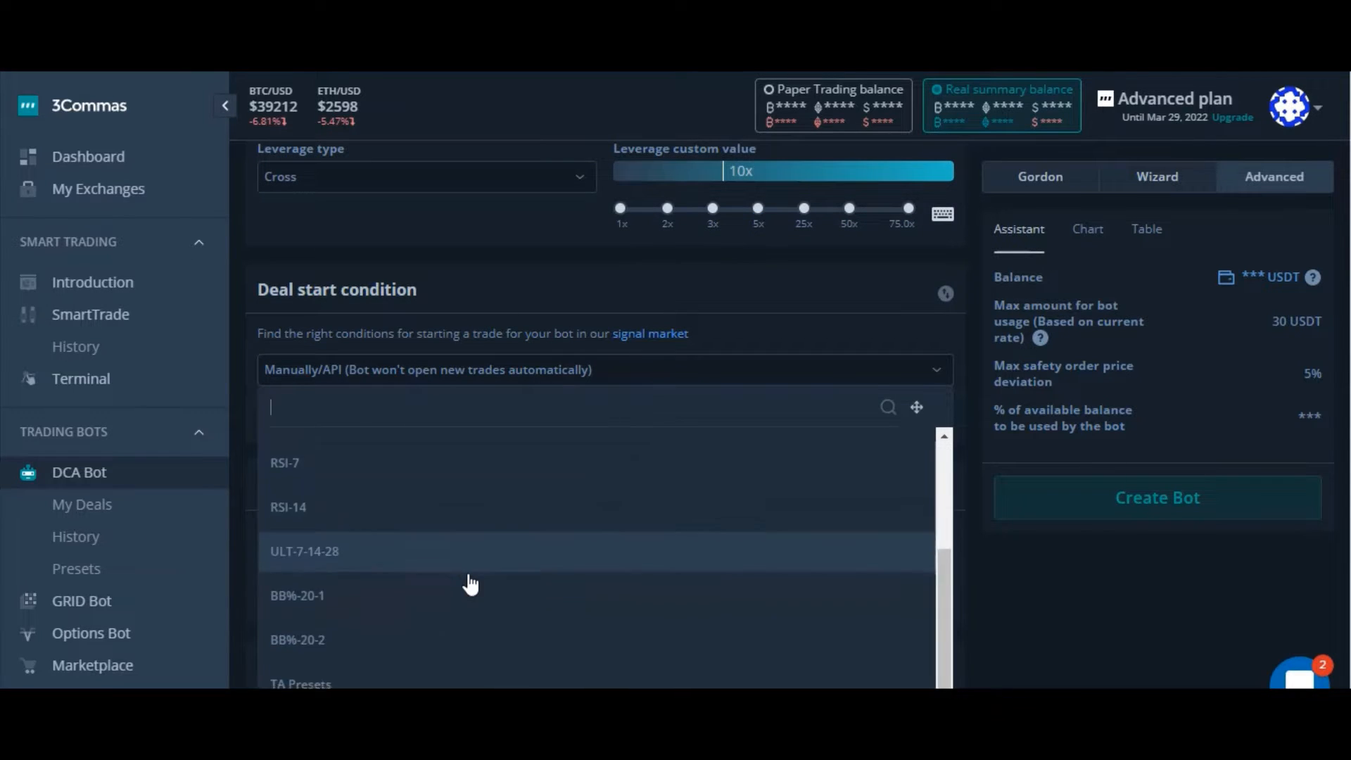
pyautogui.click(377, 415)
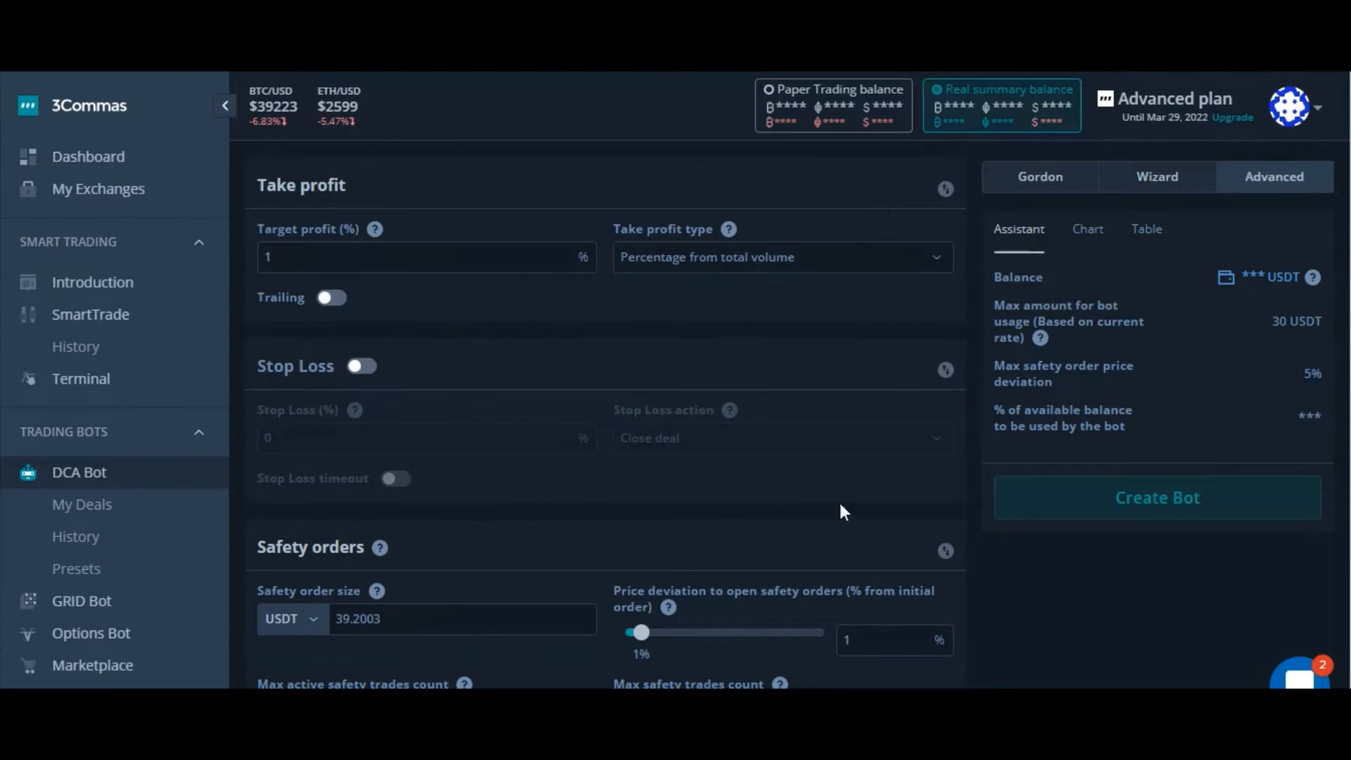
pyautogui.scroll(5, 785, 521)
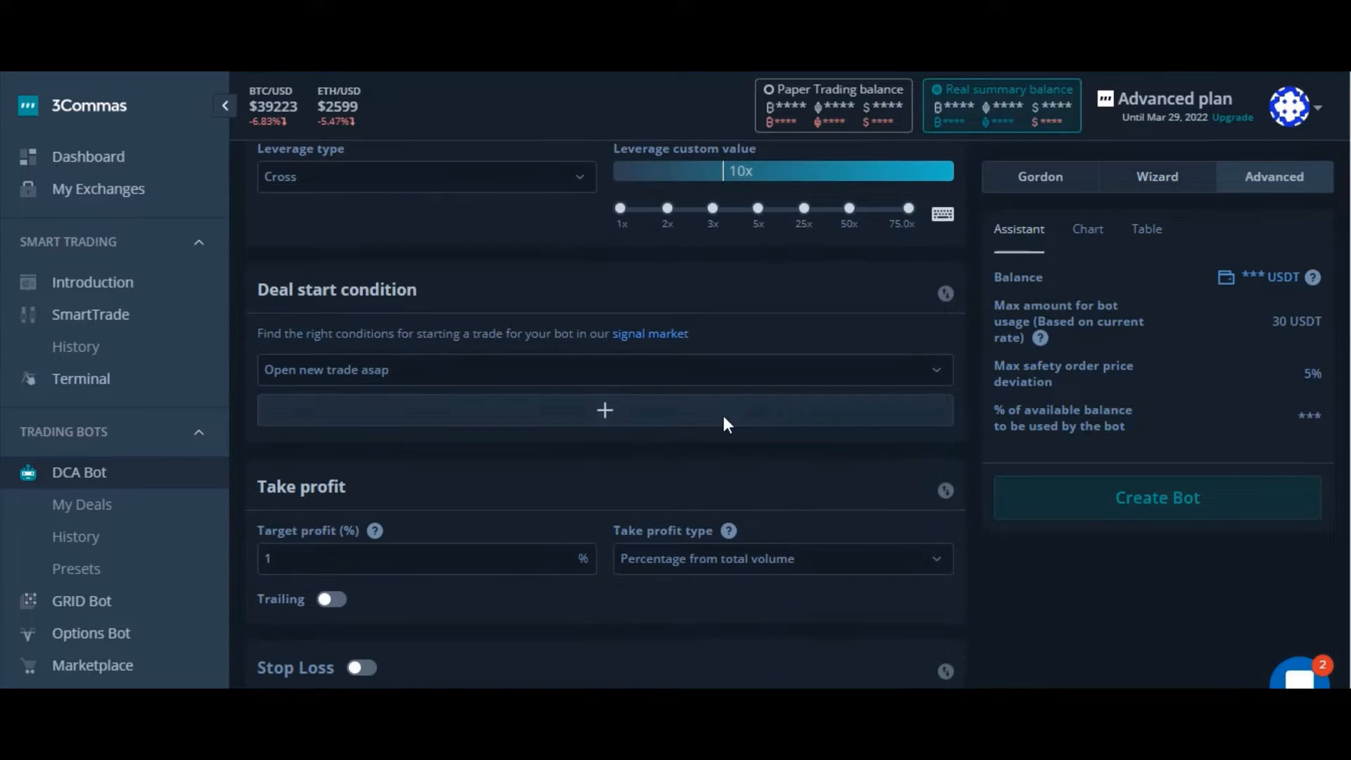
# - Change the bot's deal start condition to Trading View
pyautogui.scroll(-1, 739, 550)
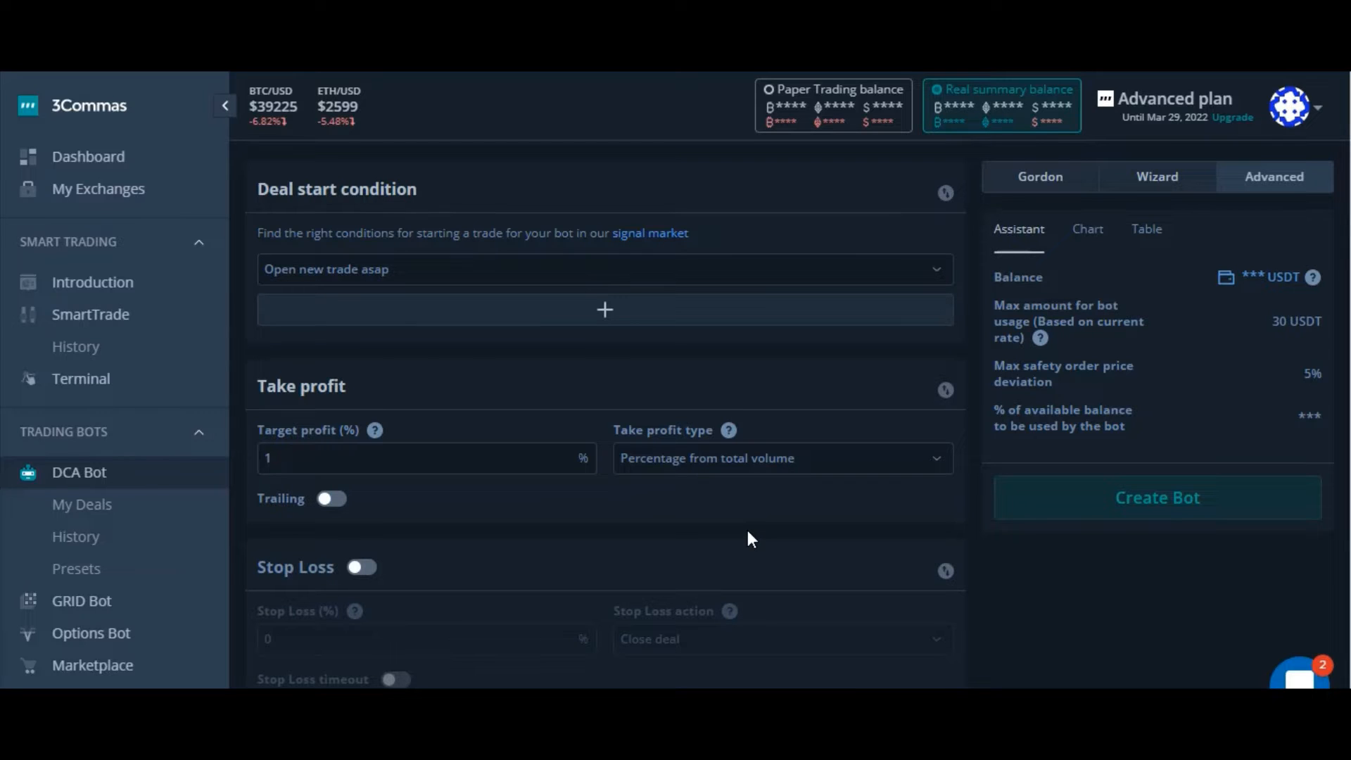
pyautogui.scroll(-1, 748, 533)
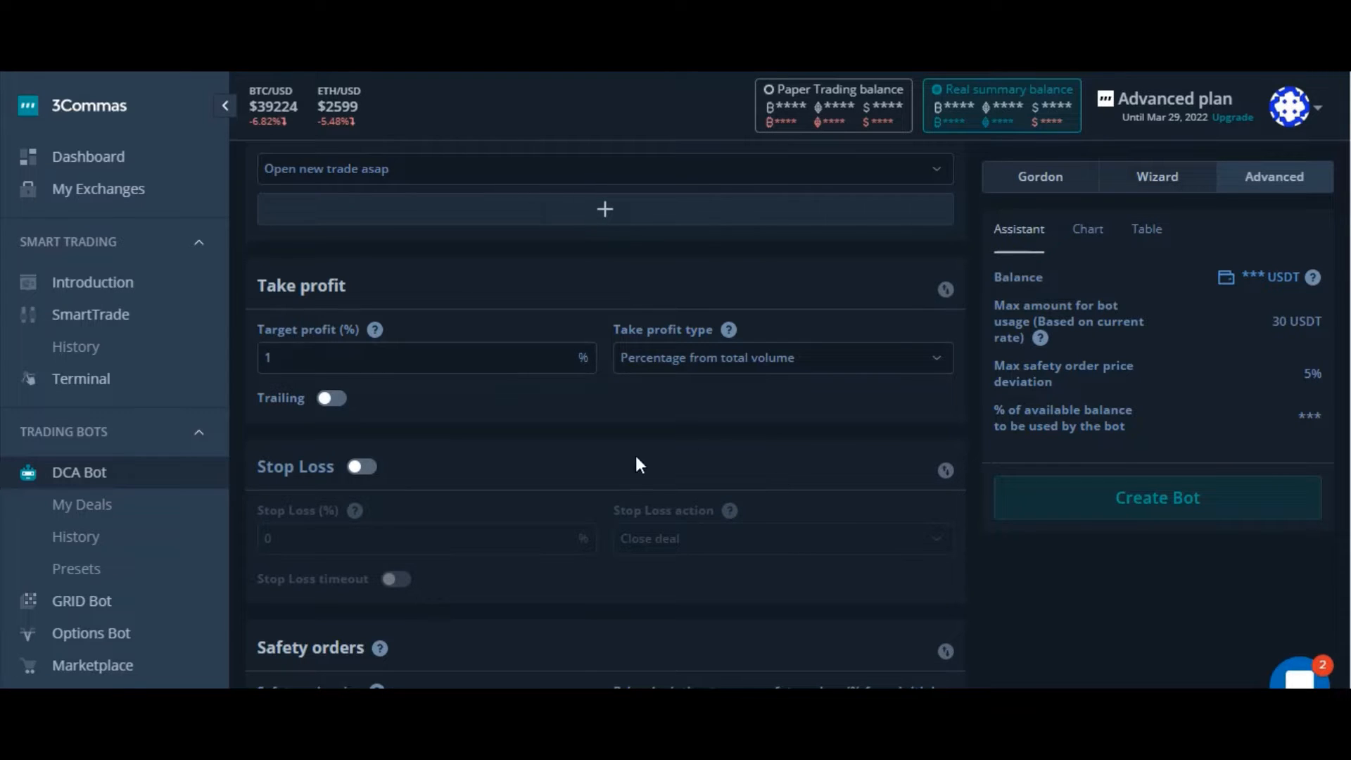
pyautogui.scroll(4, 635, 455)
pyautogui.click(767, 475)
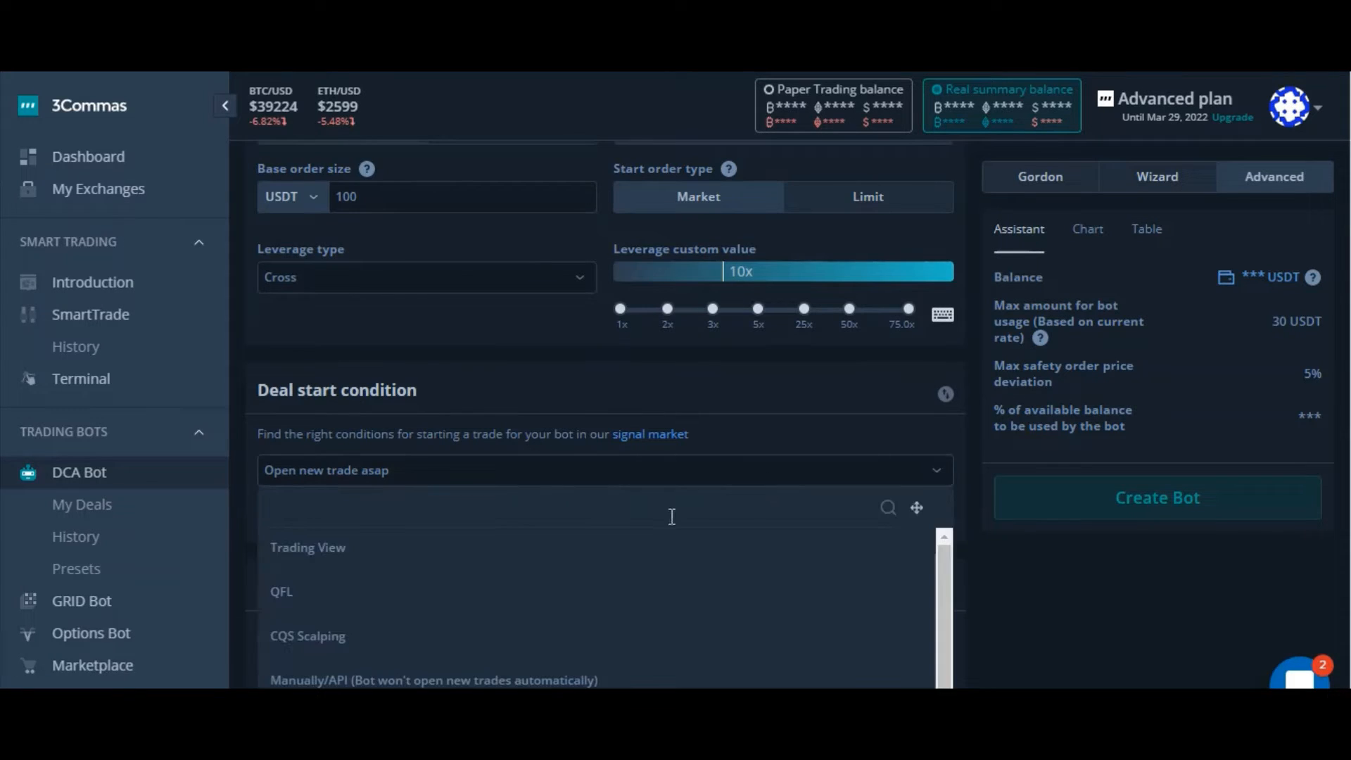
pyautogui.click(438, 547)
# - Add a second deal start condition and set it to Trading View
pyautogui.scroll(-3, 589, 626)
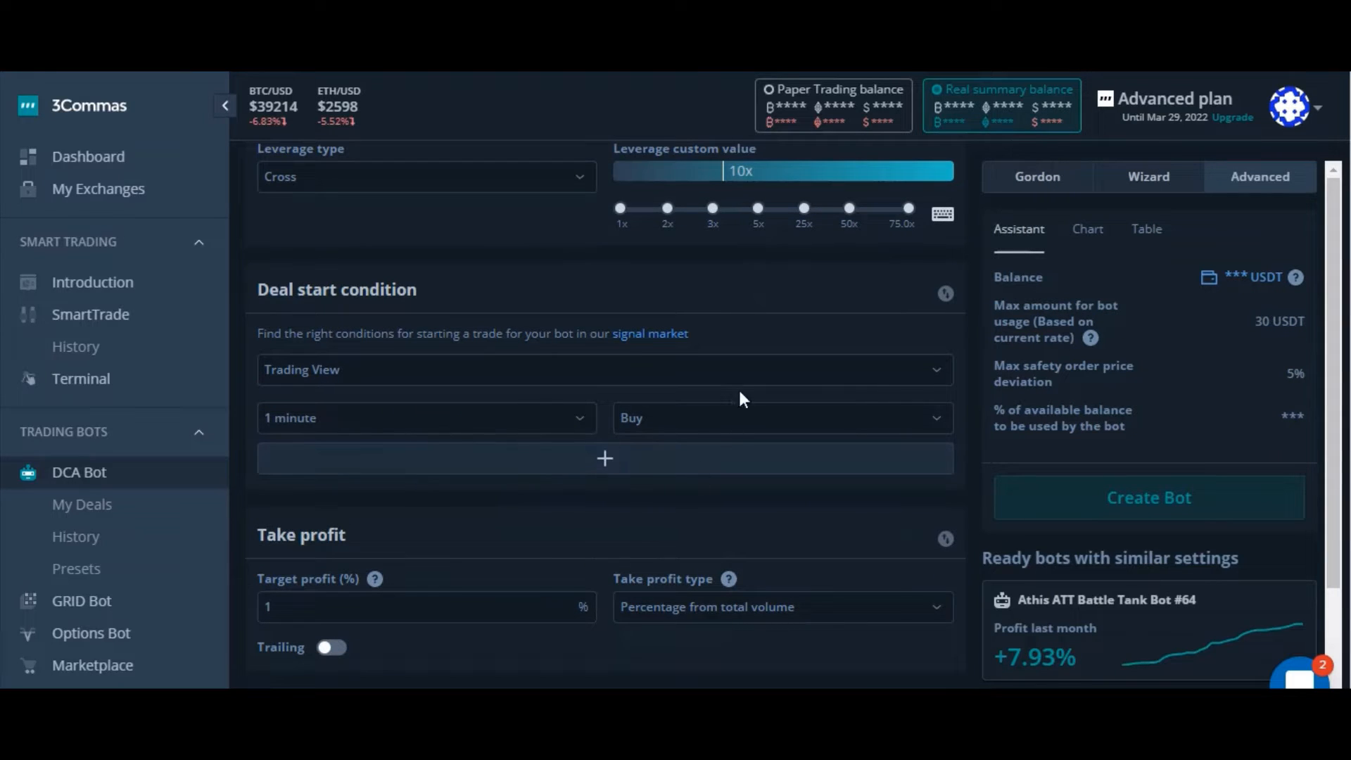
pyautogui.click(619, 458)
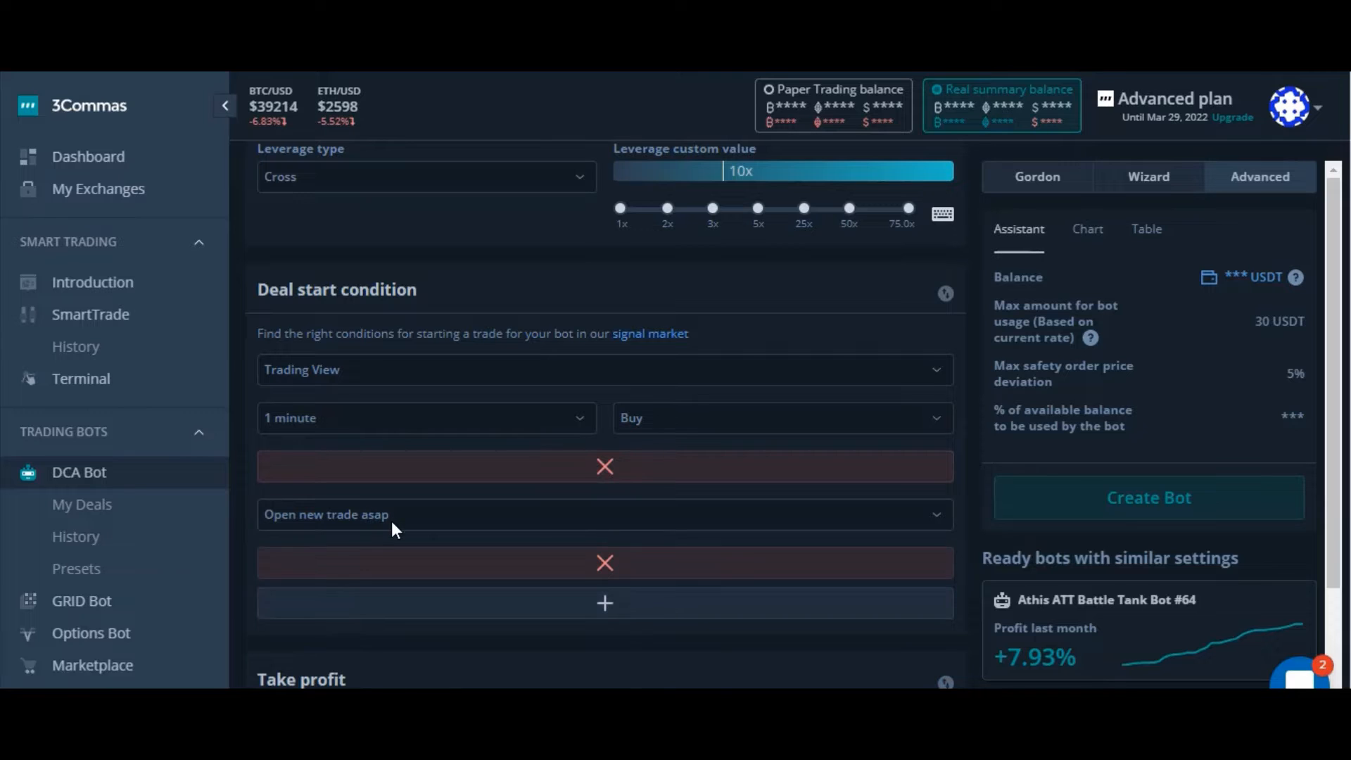
pyautogui.click(391, 520)
pyautogui.click(395, 592)
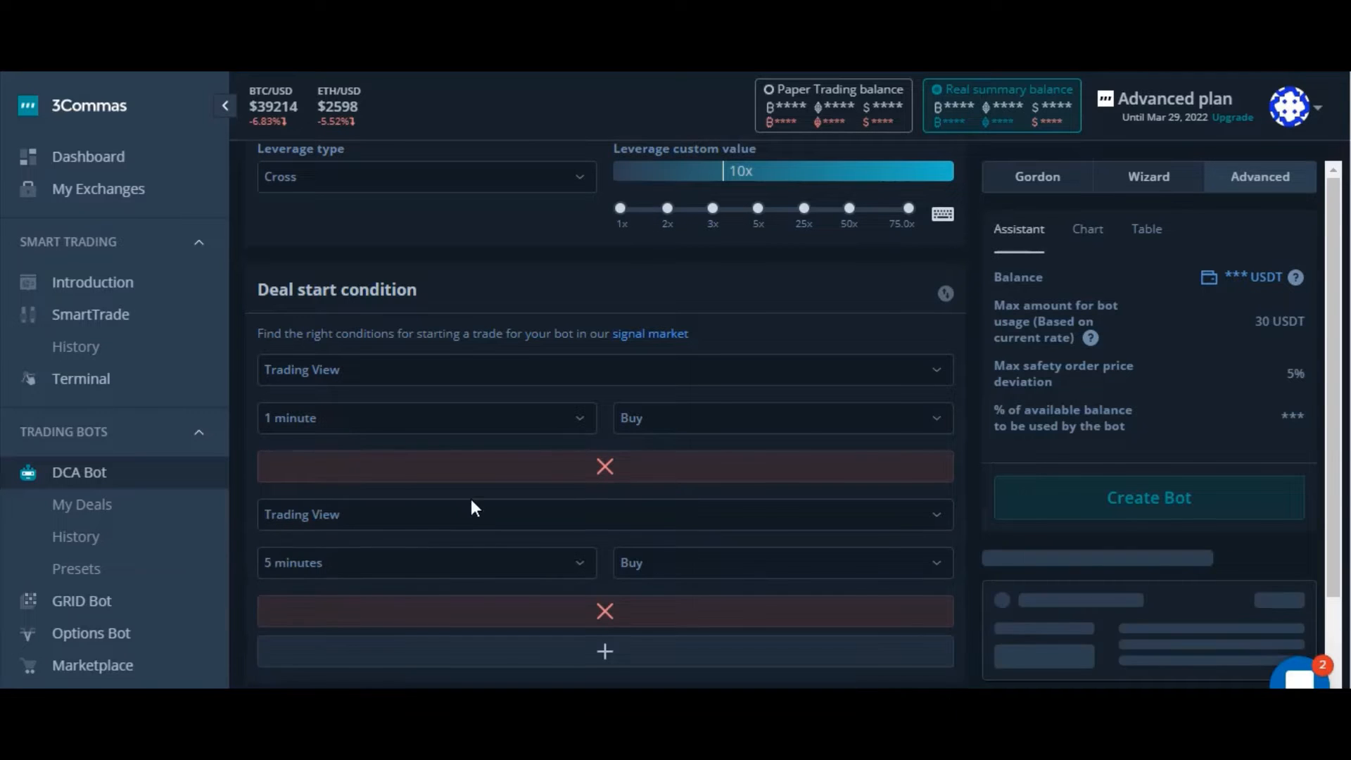
pyautogui.scroll(-3, 451, 496)
pyautogui.scroll(-6, 521, 510)
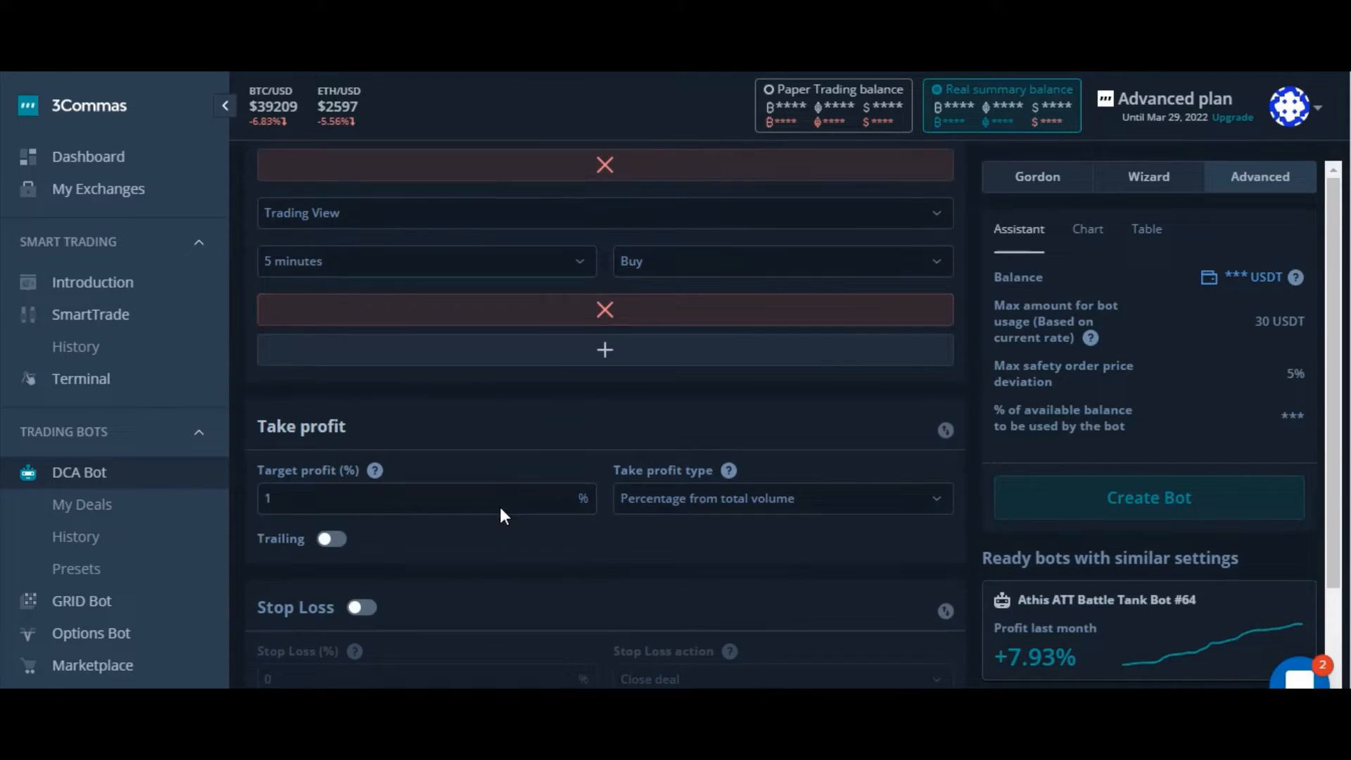
# - Add a third deal start condition and set it to Trading View with 15 minutes and Buy
pyautogui.click(568, 362)
pyautogui.click(332, 355)
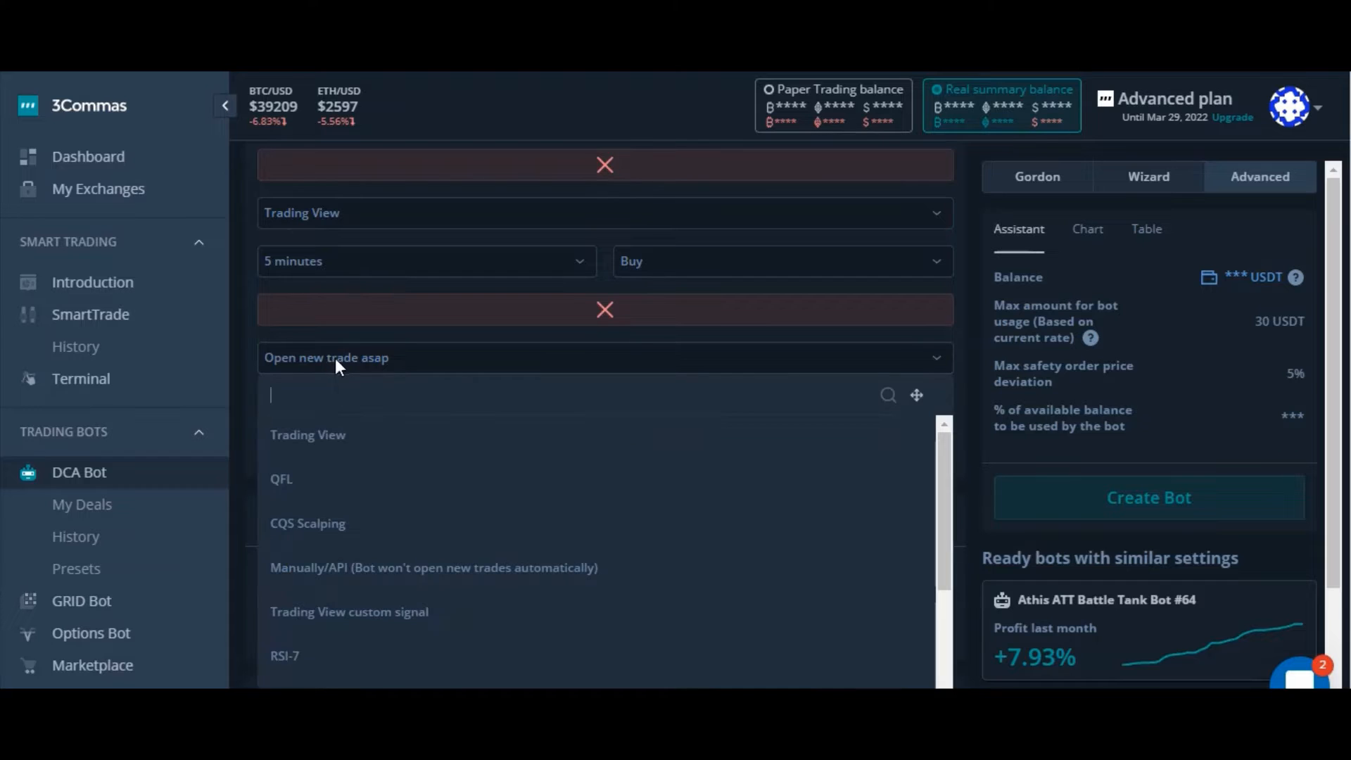
pyautogui.click(350, 438)
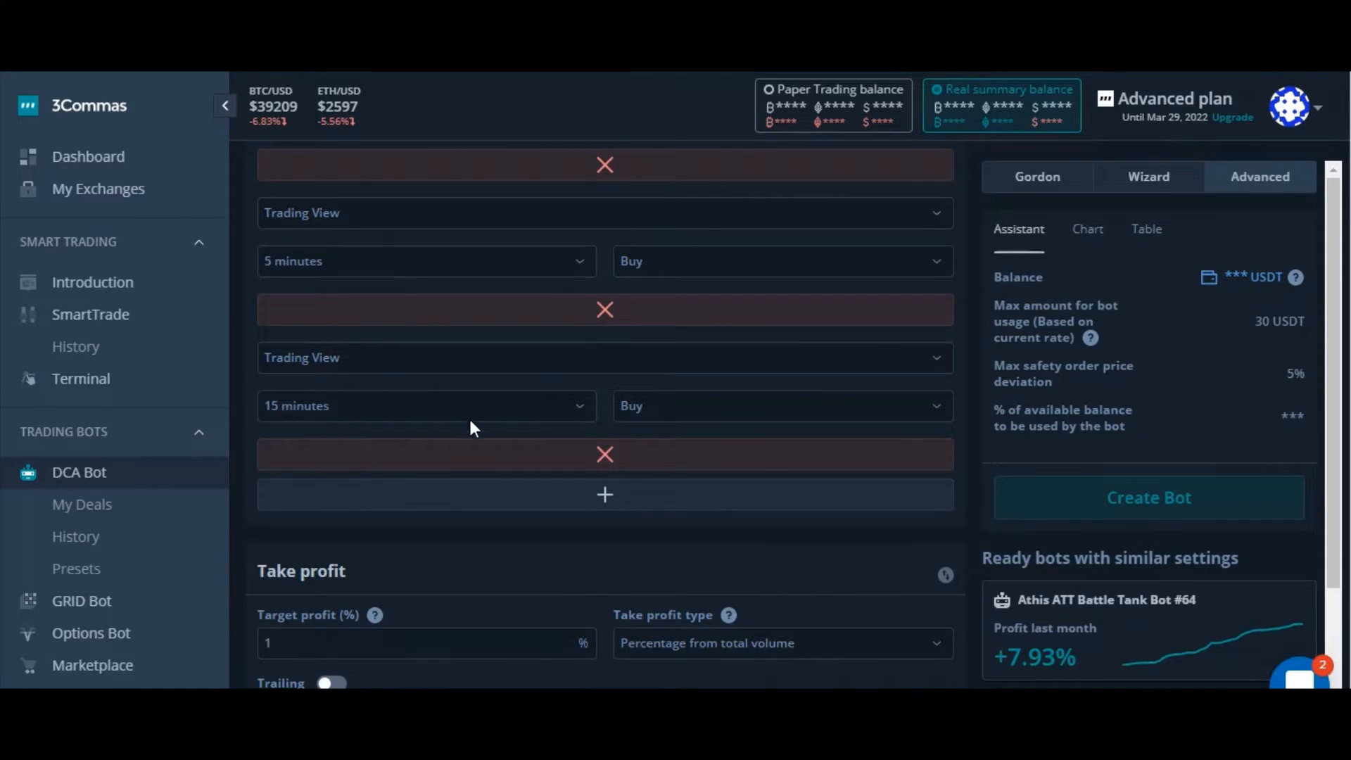
# - Review the three Trading View deal start conditions, checking their timeframes and Buy signals
pyautogui.scroll(2, 551, 474)
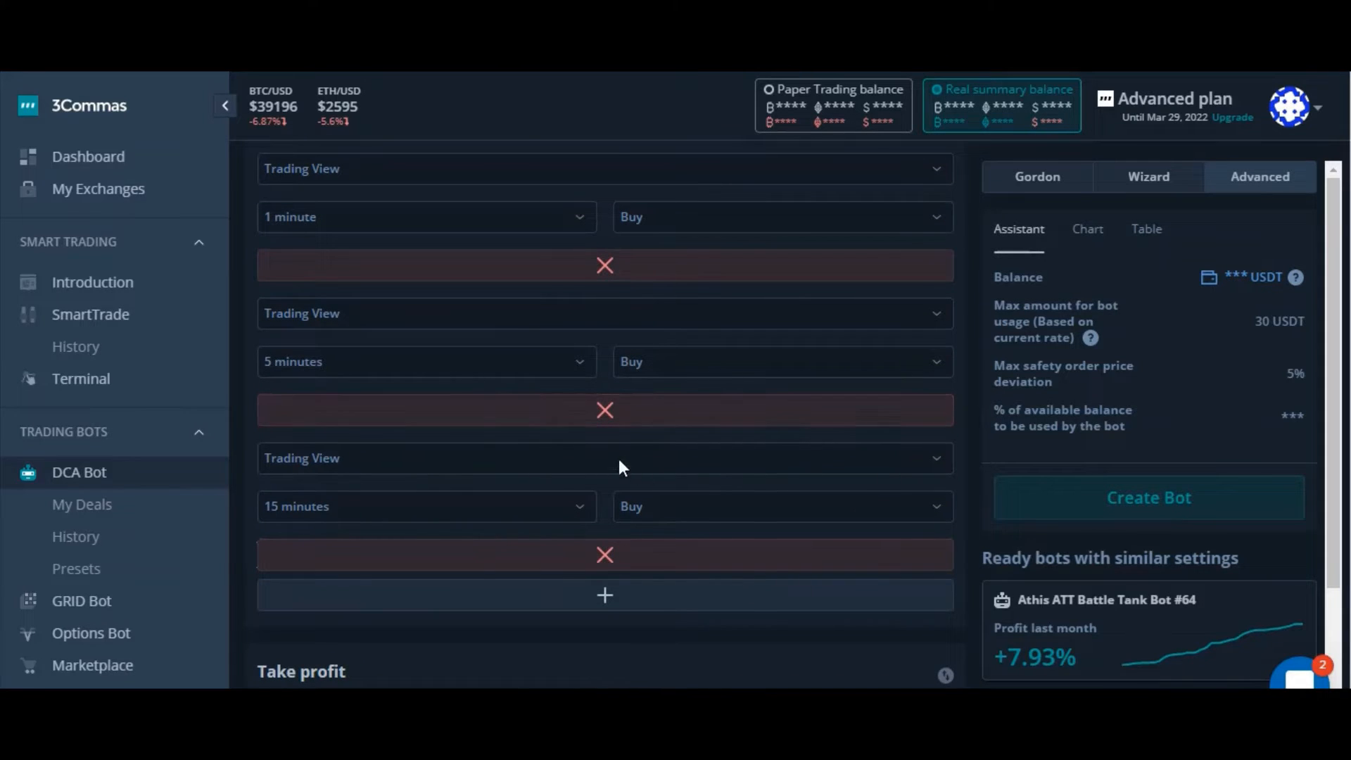
pyautogui.scroll(2, 620, 456)
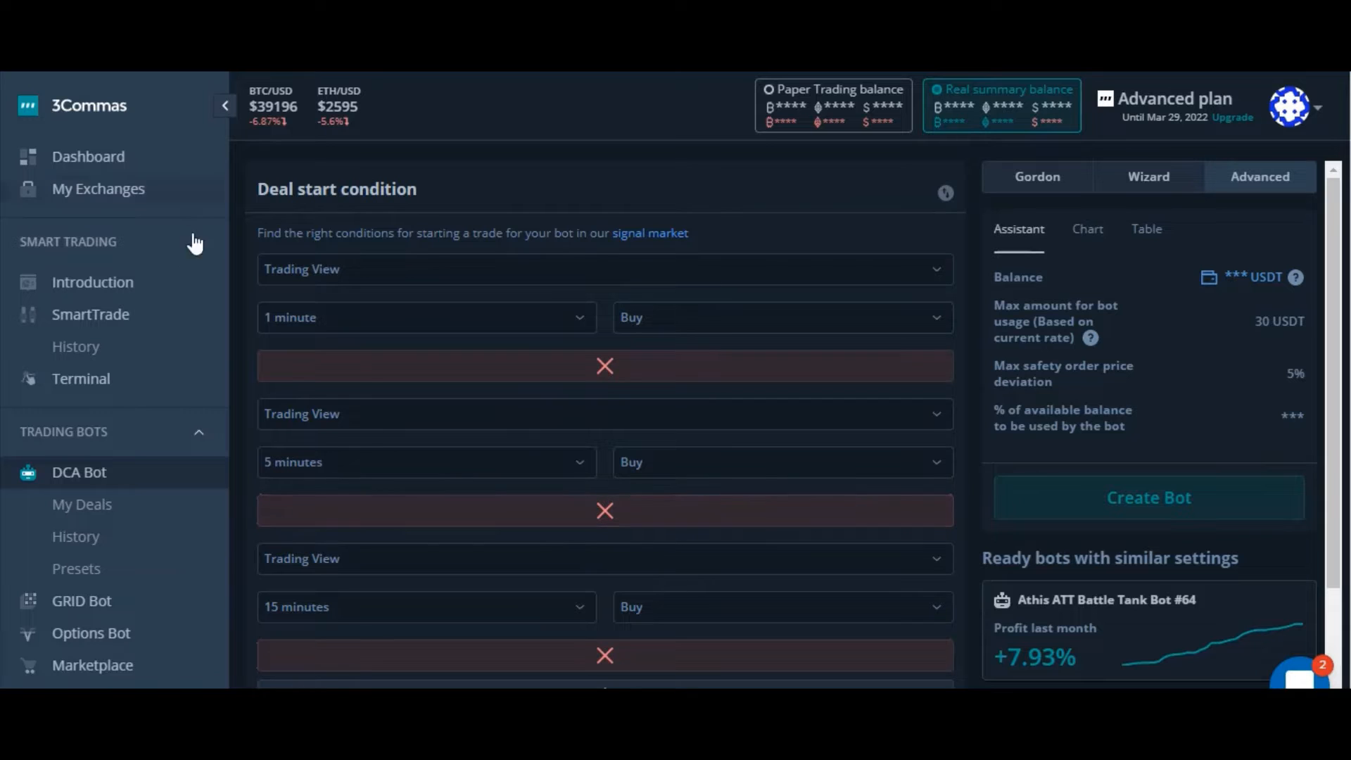
pyautogui.scroll(-2, 763, 512)
pyautogui.scroll(2, 763, 512)
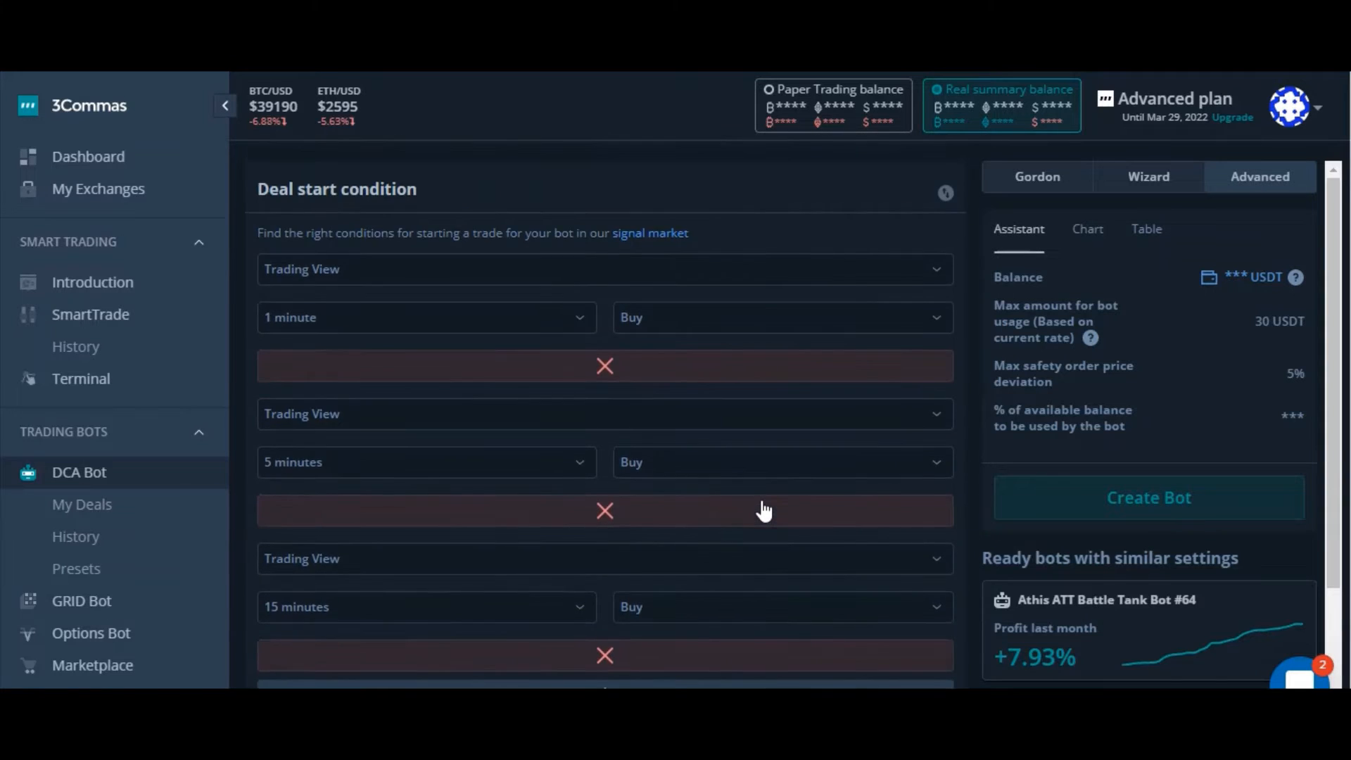
pyautogui.scroll(3, 763, 511)
pyautogui.scroll(-2, 762, 507)
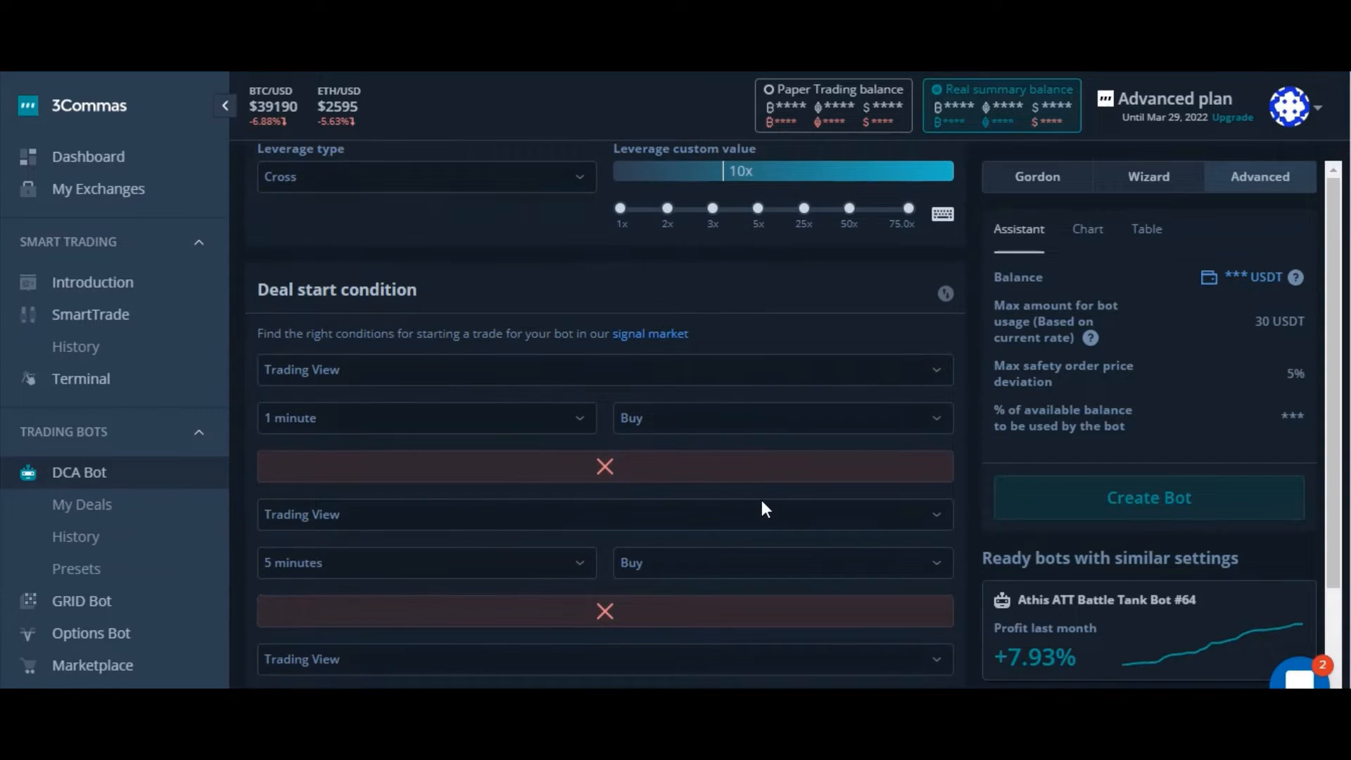
pyautogui.scroll(-2, 763, 505)
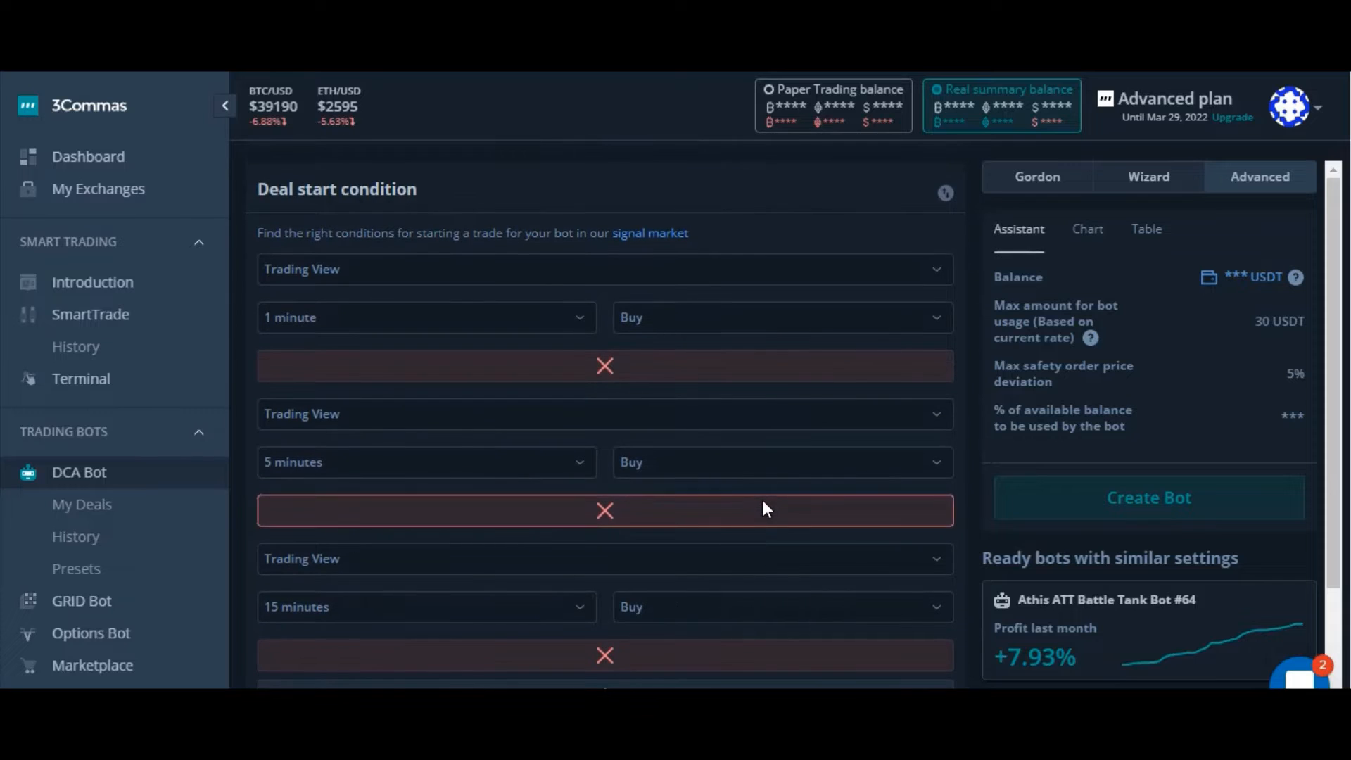
# - Change the first deal start condition from Trading View to "Open new trade asap"
pyautogui.click(518, 269)
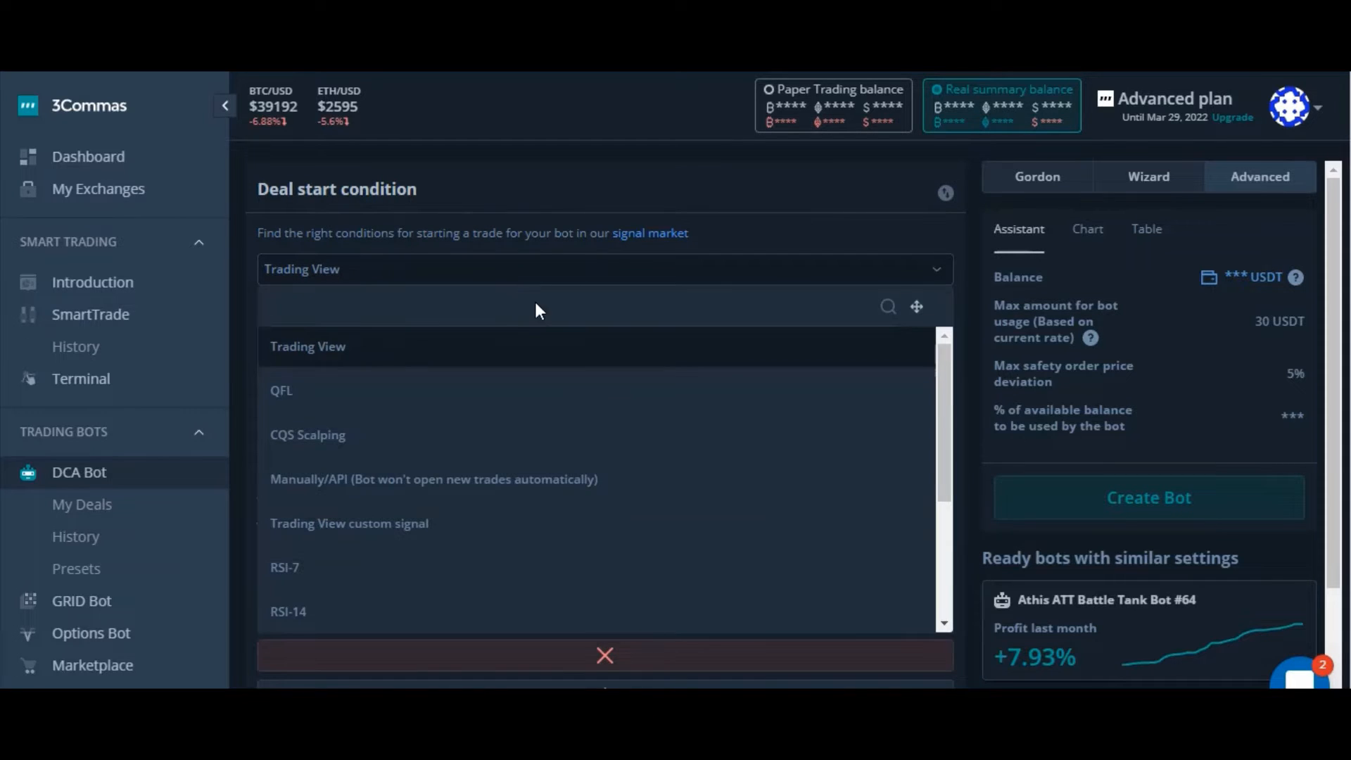
pyautogui.scroll(-6, 440, 394)
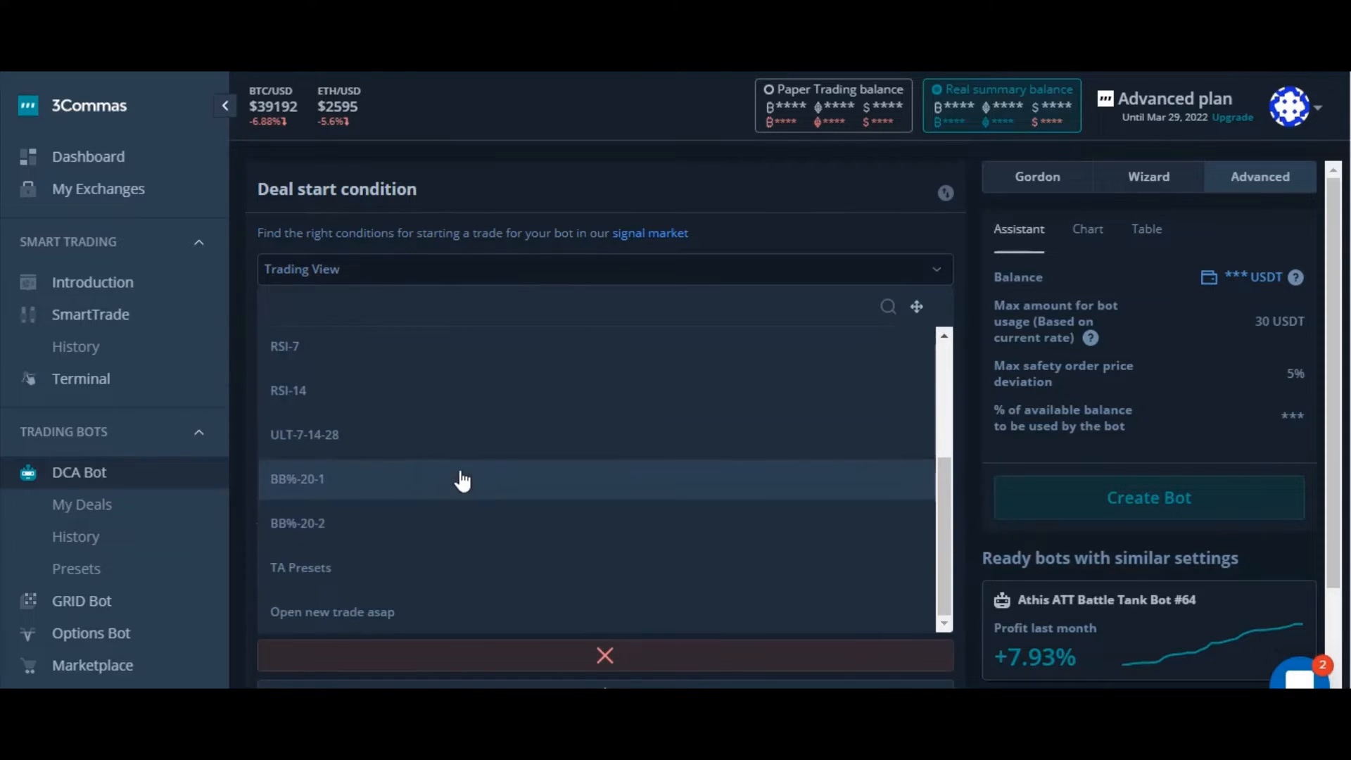
pyautogui.click(342, 517)
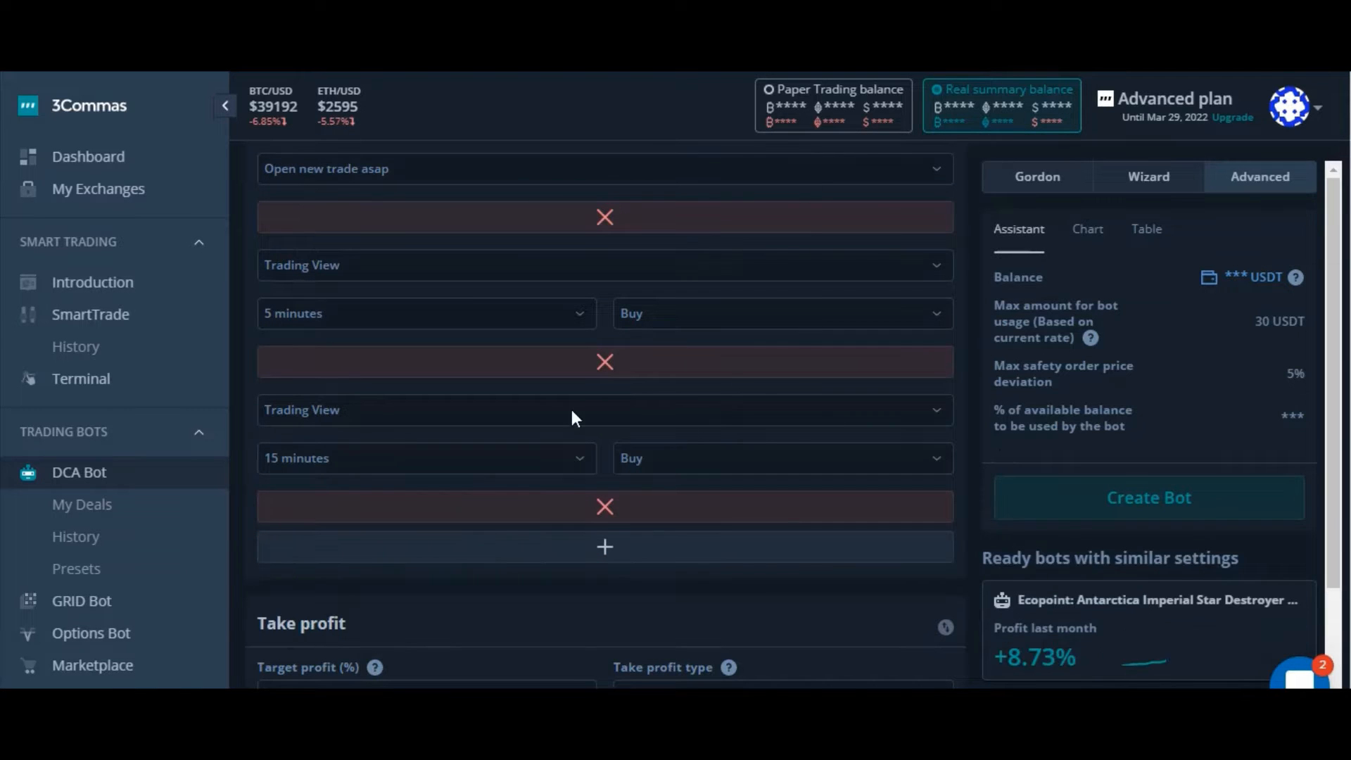
# - Remove the first two deal start conditions and set the remaining one to "Open new trade asap"
pyautogui.click(603, 214)
pyautogui.click(604, 264)
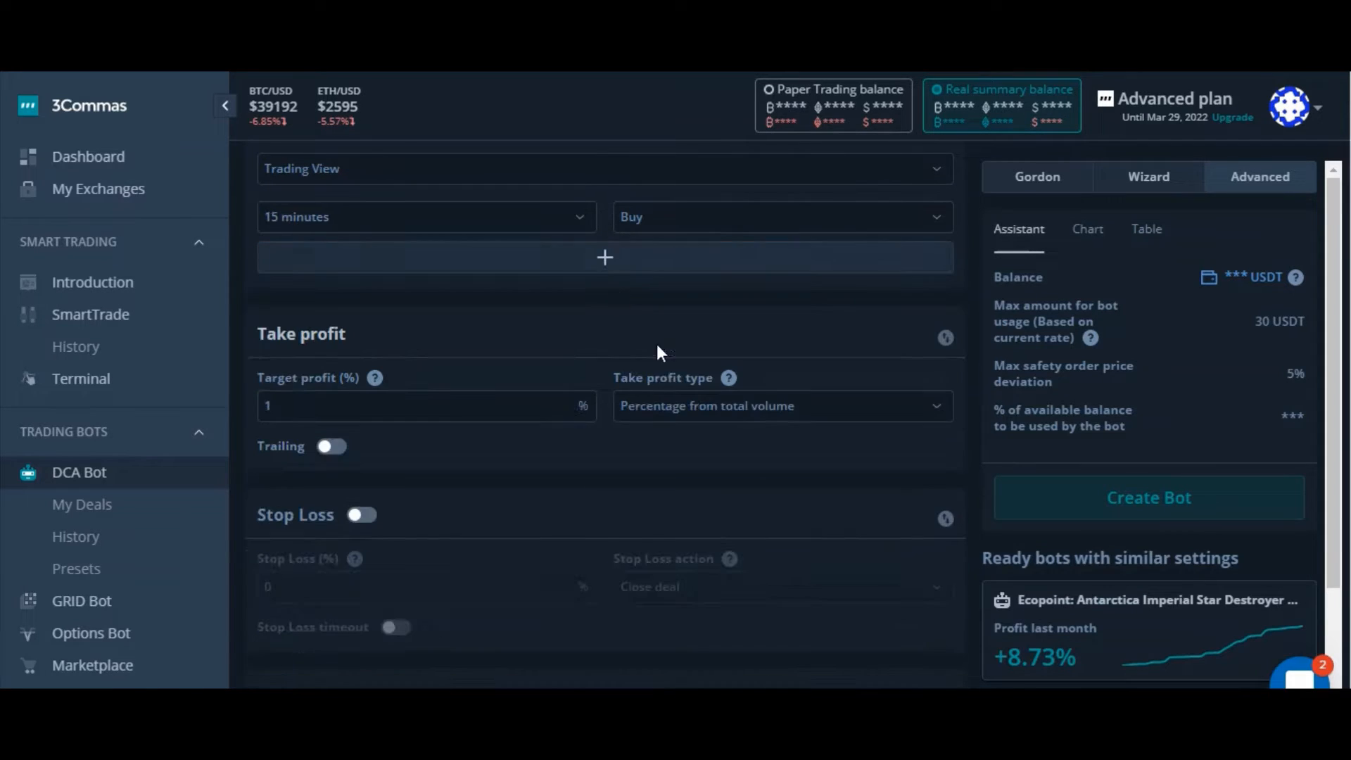
pyautogui.scroll(3, 563, 310)
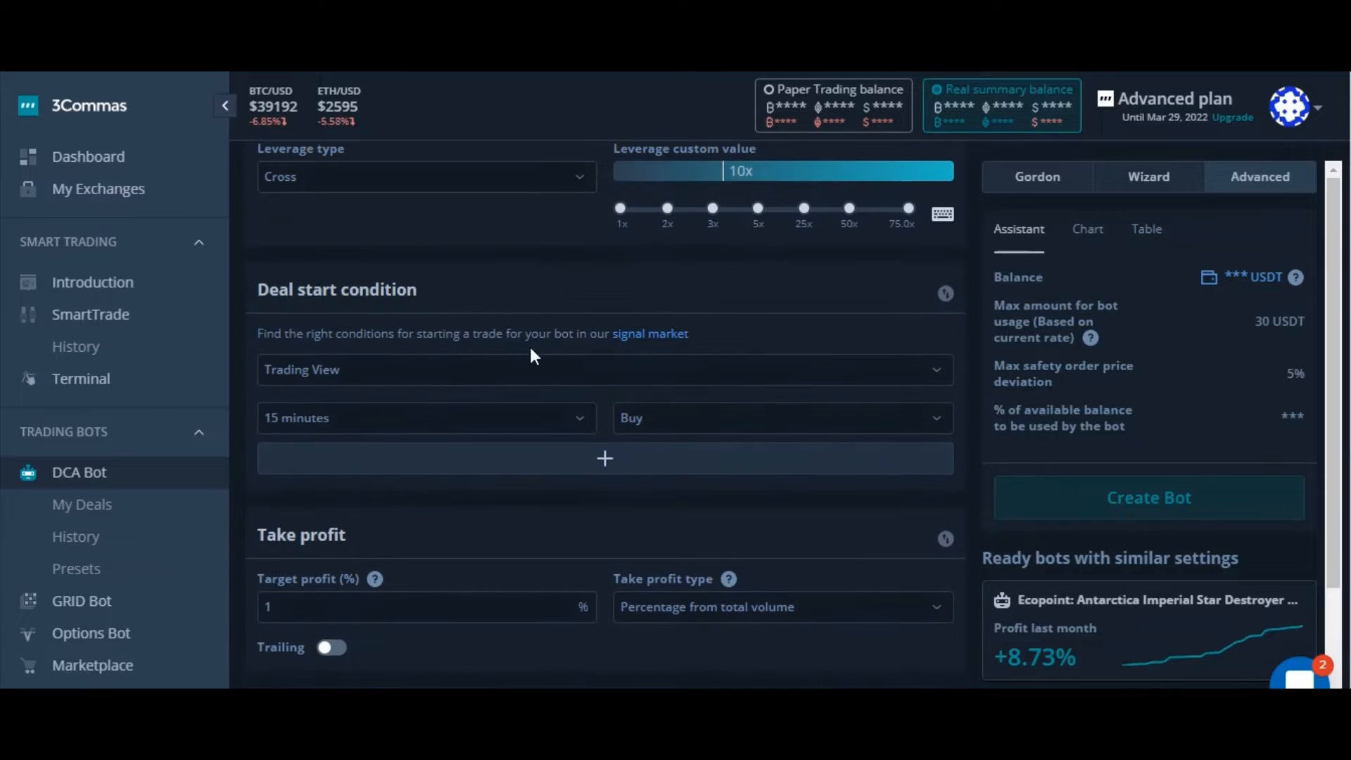
pyautogui.click(542, 373)
pyautogui.scroll(-5, 471, 487)
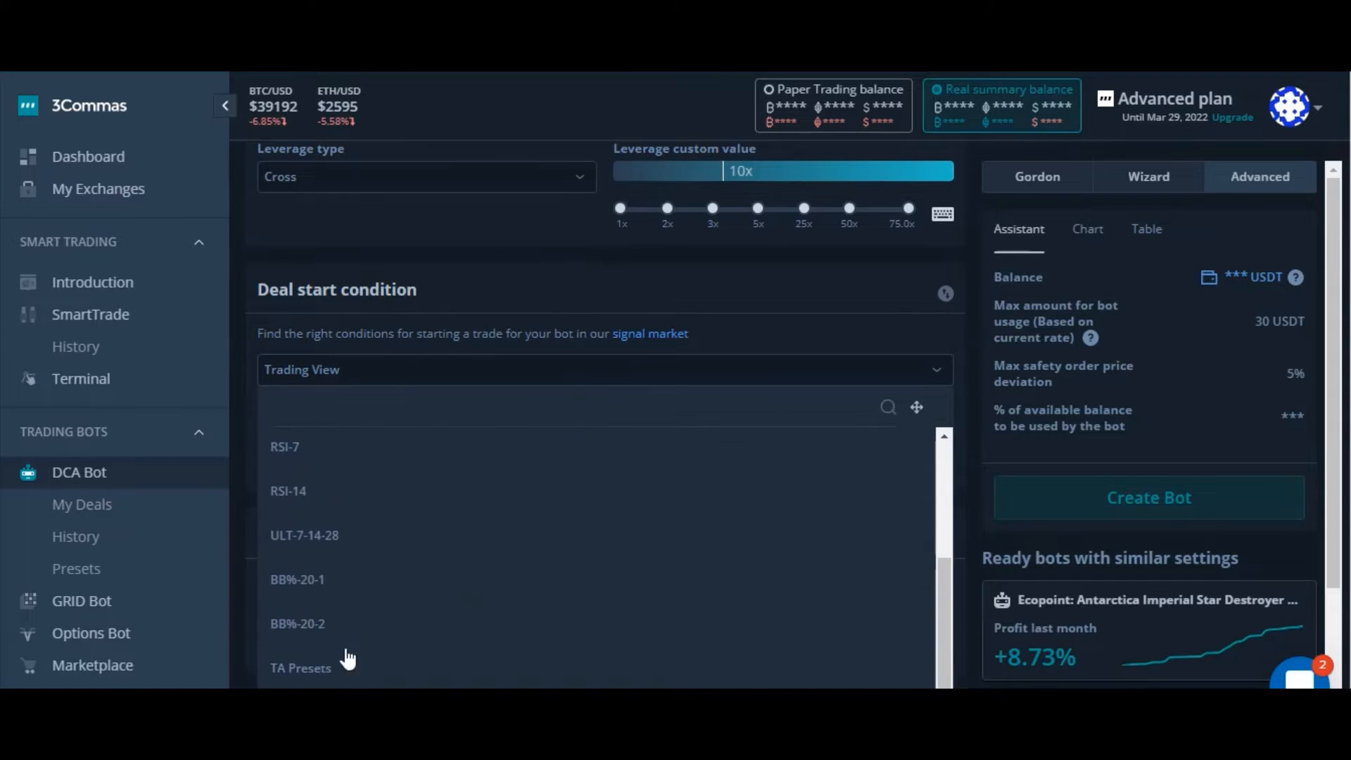
pyautogui.click(366, 513)
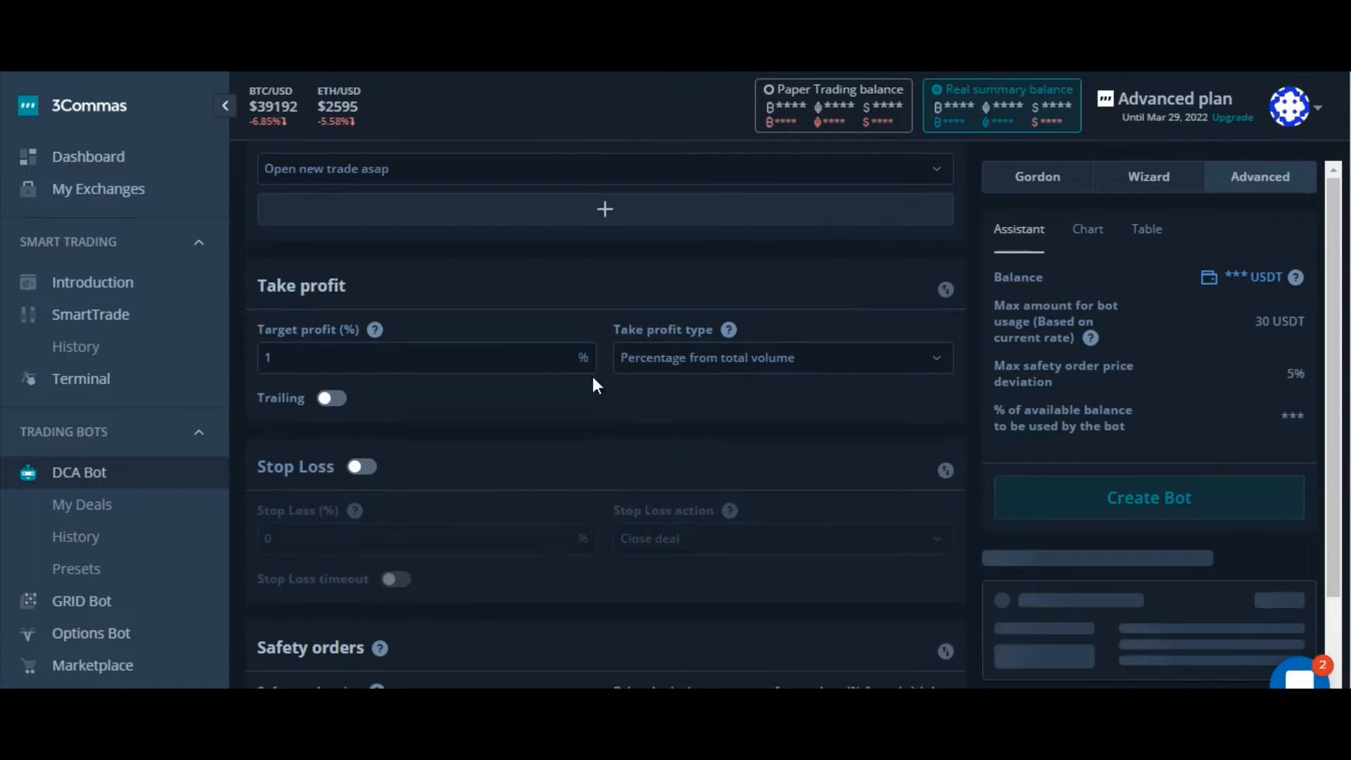
# - Review the bot's exchange, pair, strategy, leverage, deal start condition and take profit settings
pyautogui.scroll(3, 544, 347)
pyautogui.scroll(8, 543, 348)
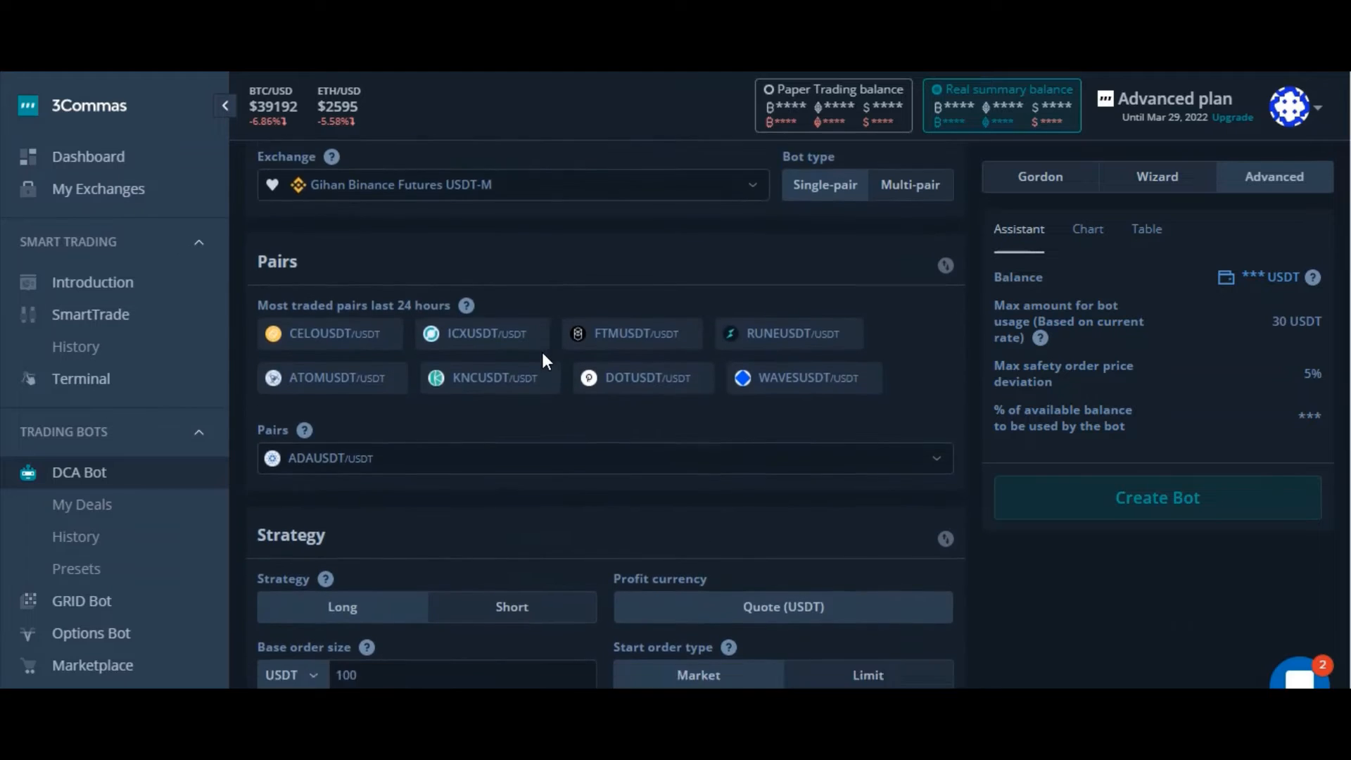
pyautogui.scroll(-4, 540, 351)
pyautogui.scroll(-1, 542, 363)
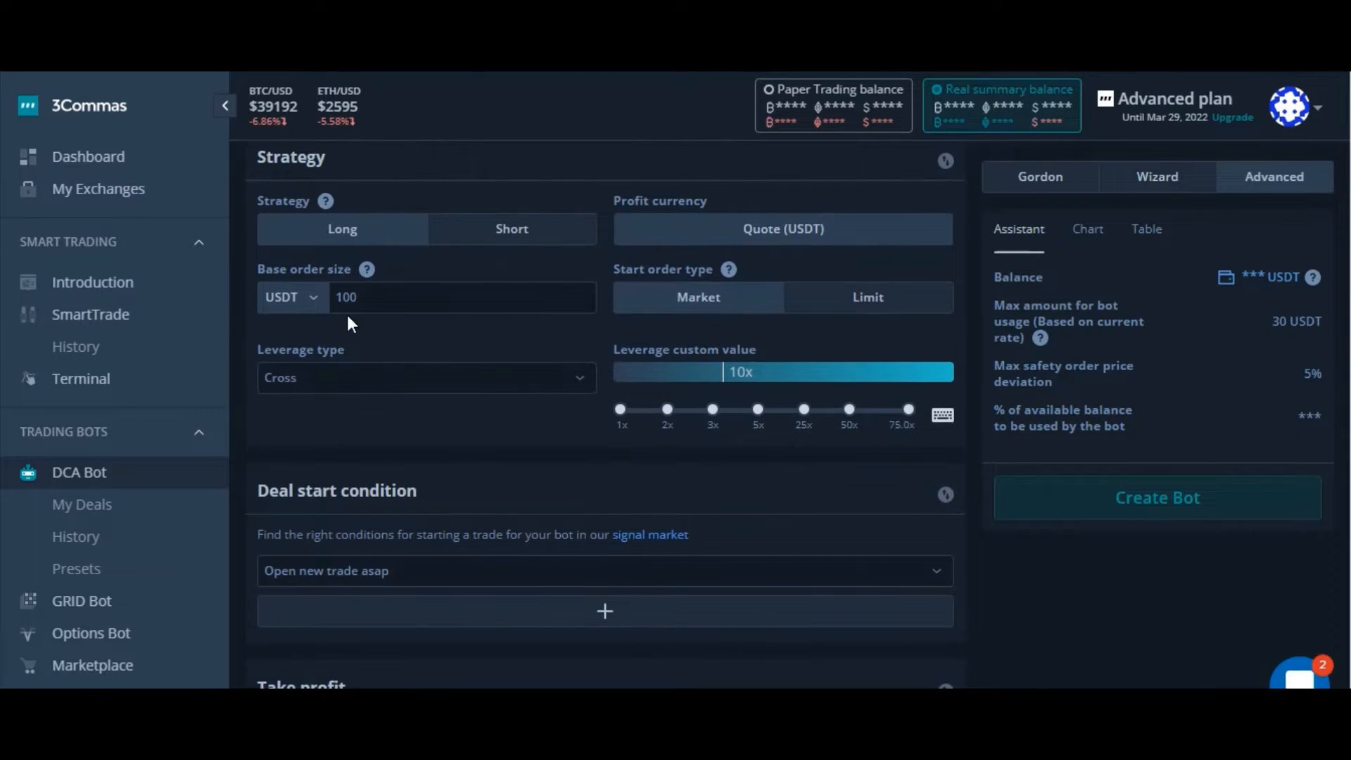
pyautogui.scroll(-3, 647, 367)
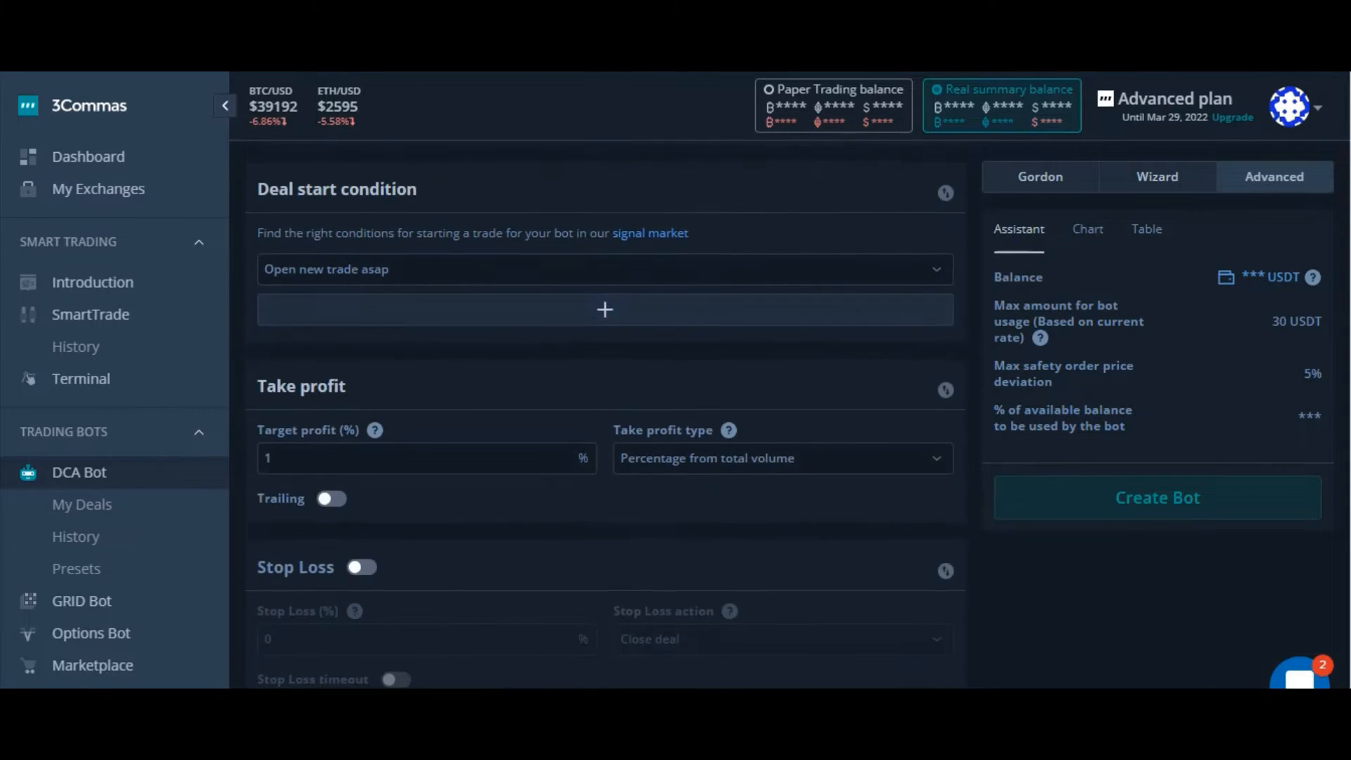
pyautogui.scroll(-1, 475, 420)
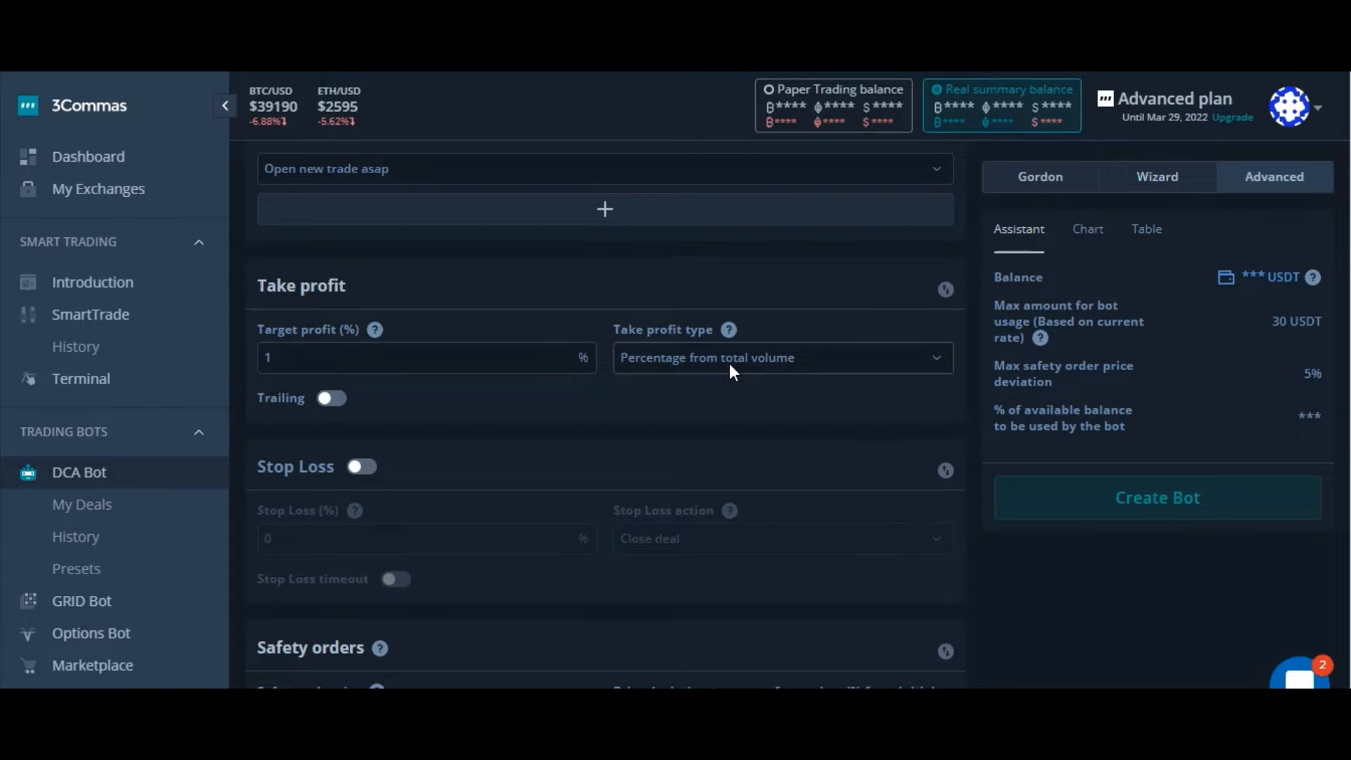
pyautogui.scroll(-1, 379, 444)
pyautogui.scroll(-1, 378, 450)
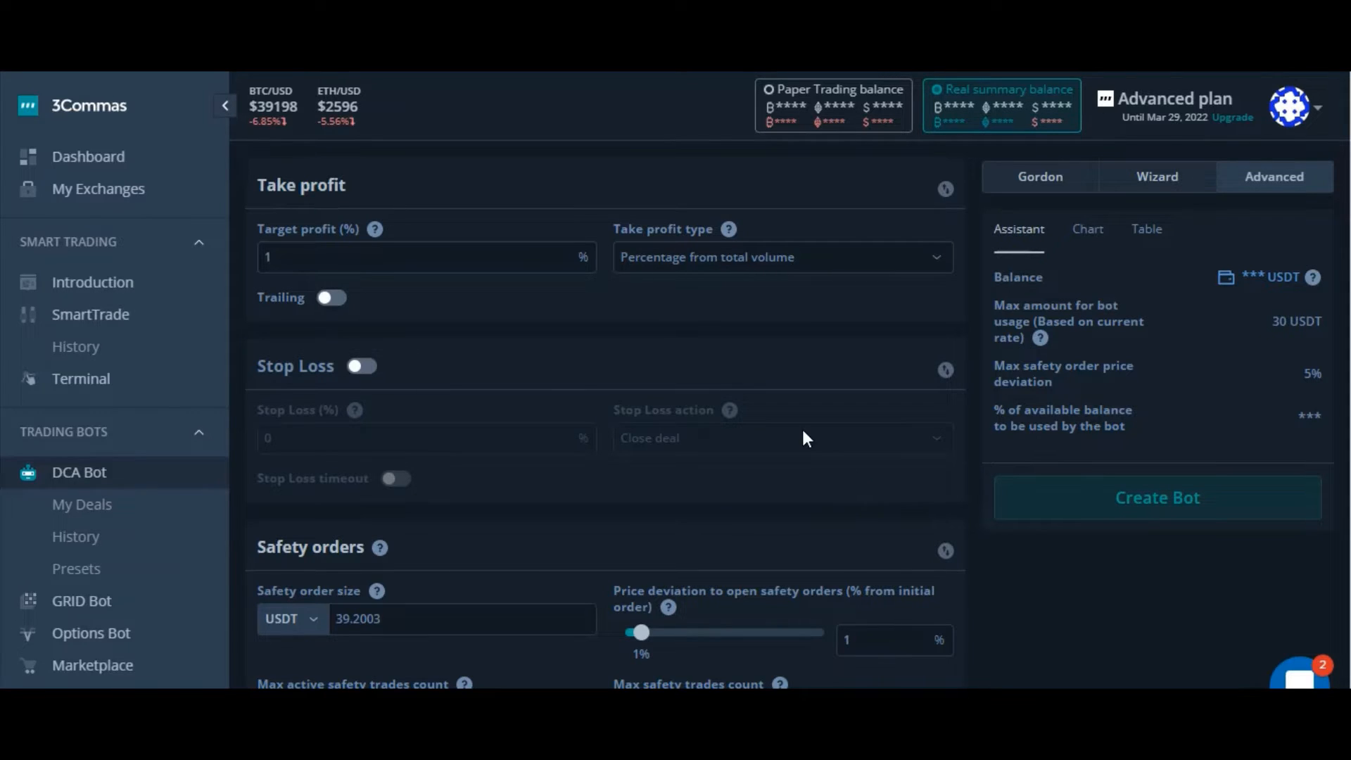
# - Set the safety order size to 100 USDT
pyautogui.scroll(-2, 806, 437)
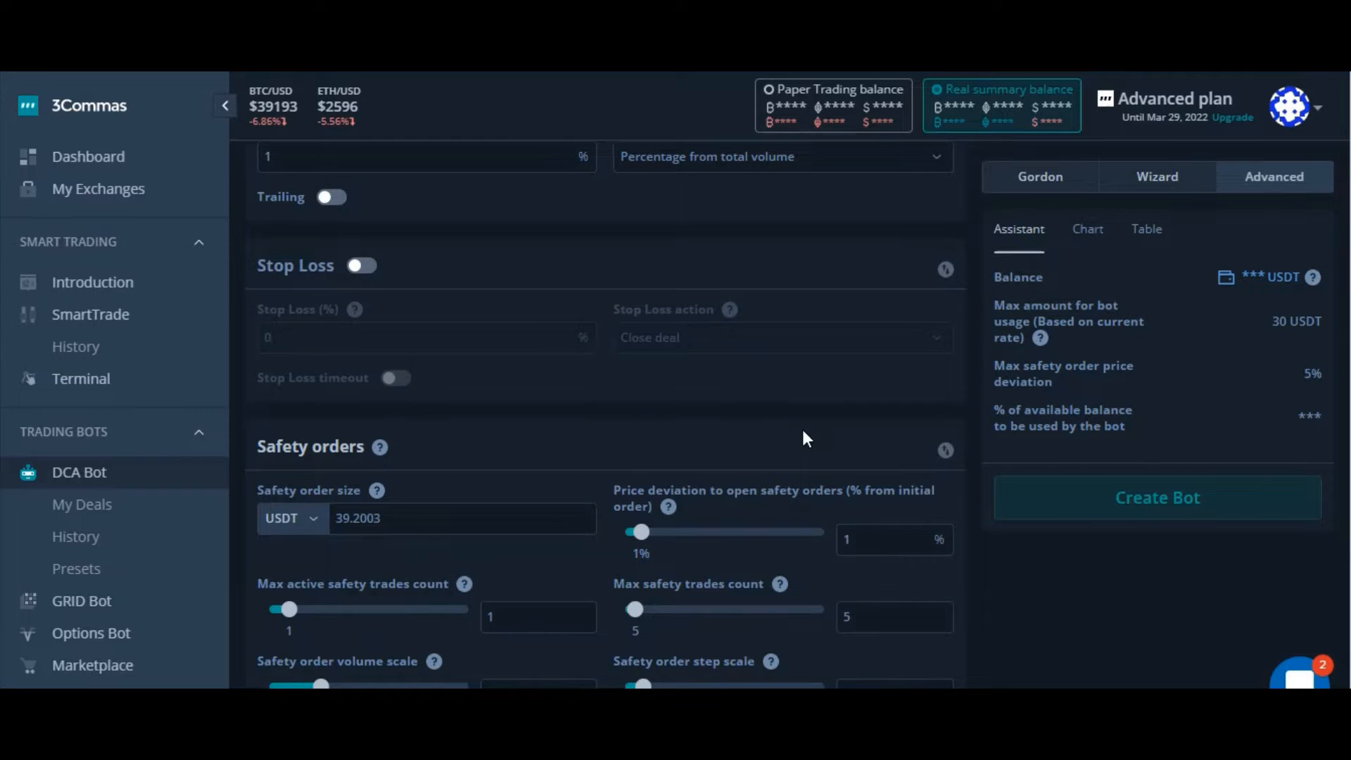
pyautogui.scroll(-2, 806, 438)
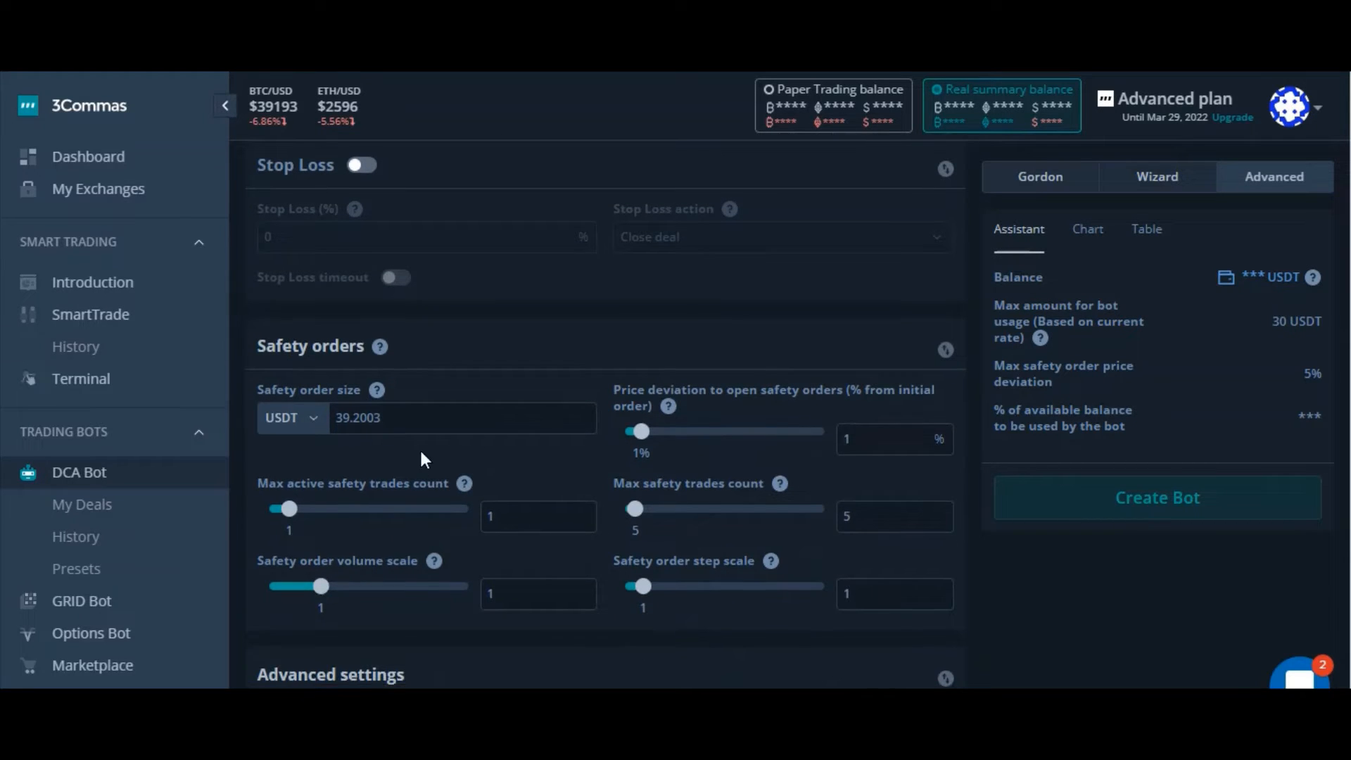
pyautogui.click(399, 415)
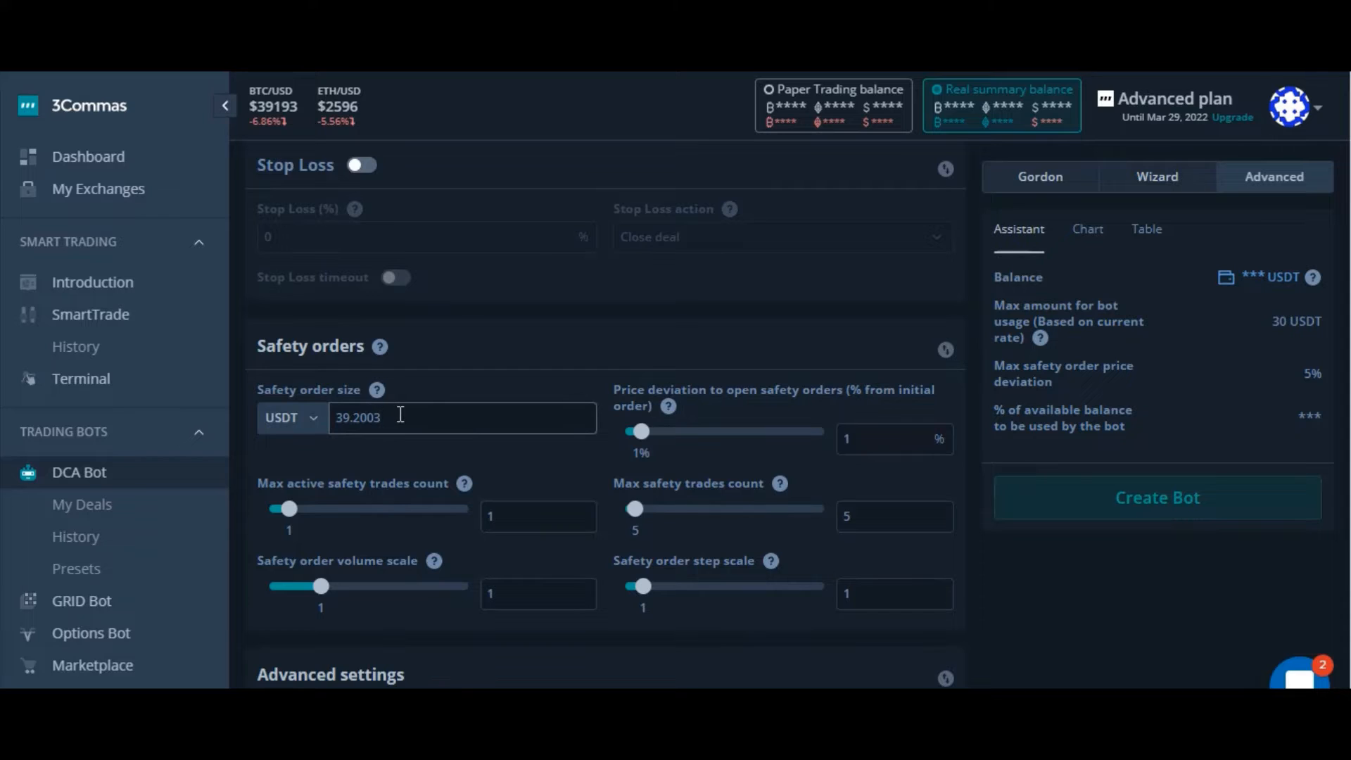
pyautogui.press('BackSpace')
pyautogui.press('BackSpace')
pyautogui.press('BackSpace')
pyautogui.press('BackSpace')
pyautogui.press('BackSpace')
pyautogui.press('BackSpace')
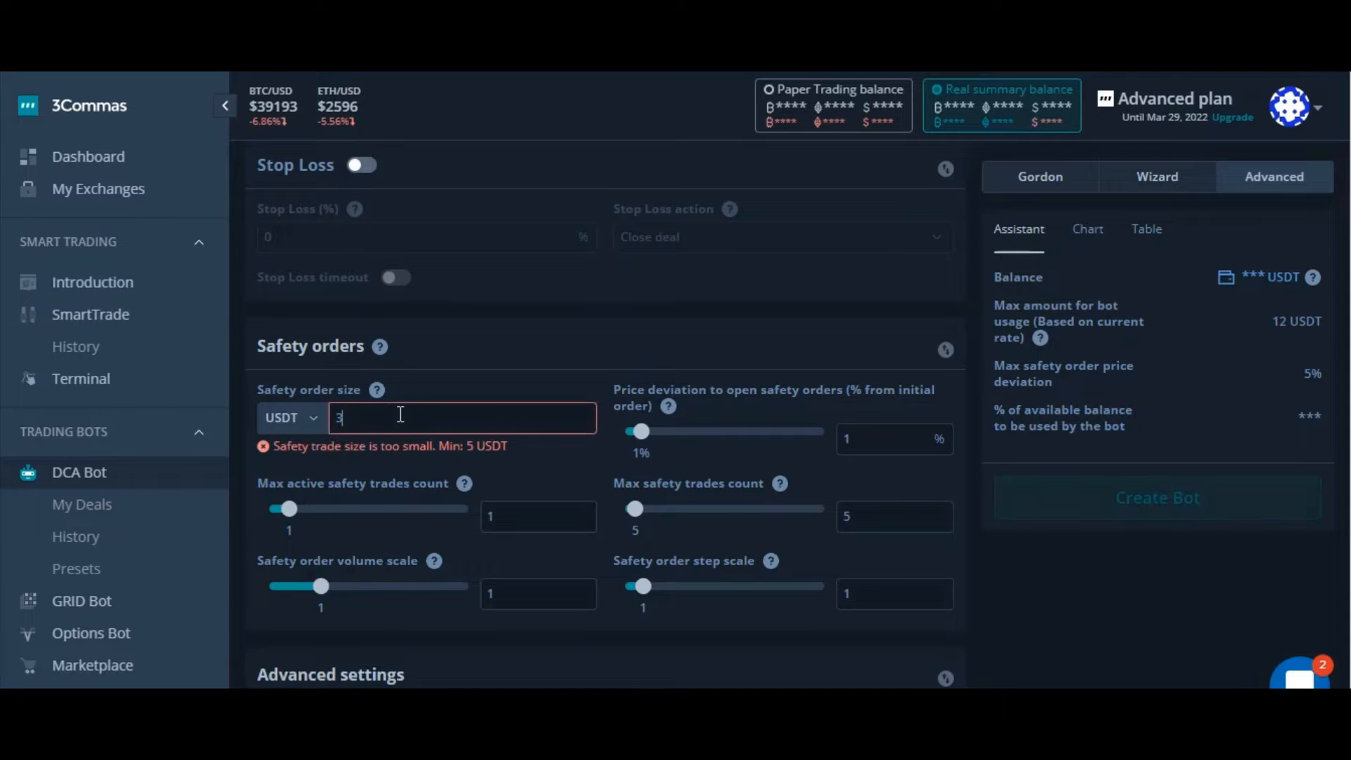
pyautogui.press('BackSpace')
pyautogui.write('100')
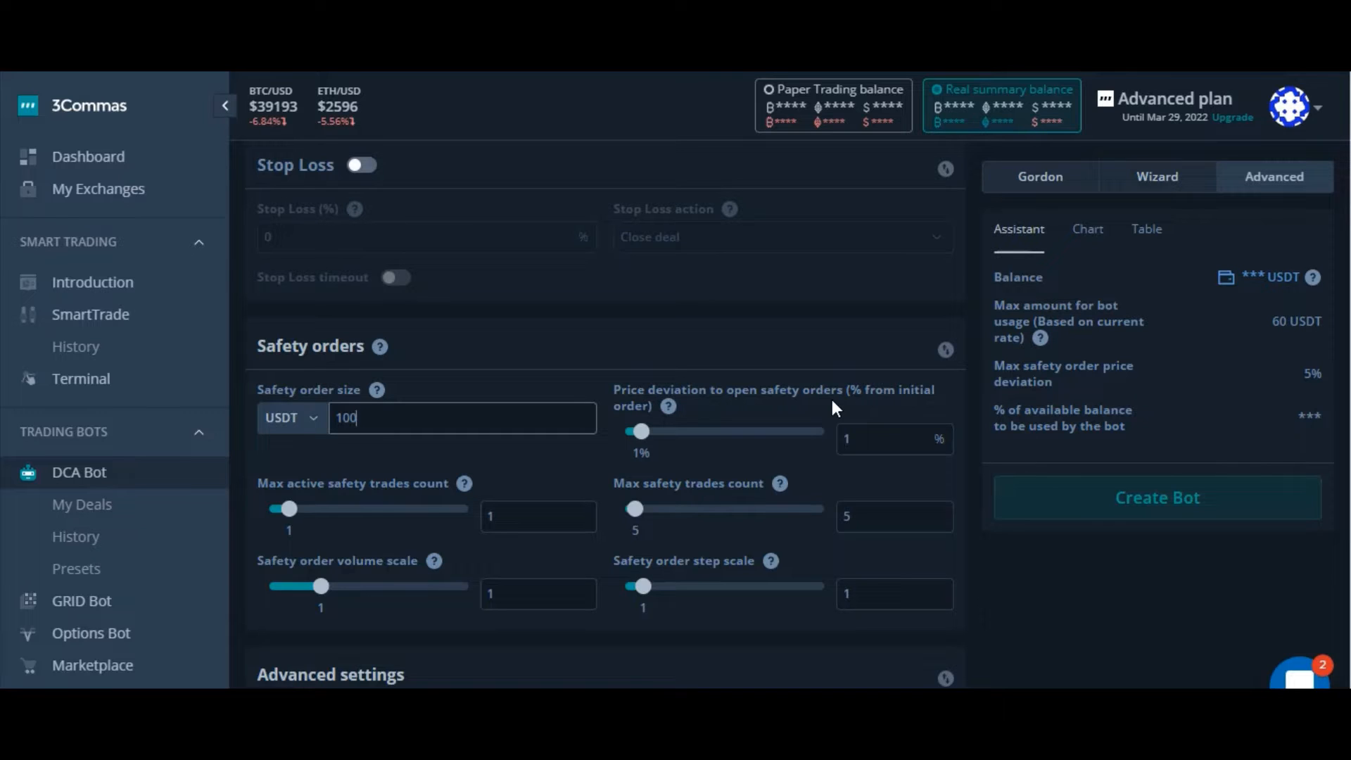
# - Set the price deviation to open safety orders to 2%
pyautogui.click(865, 437)
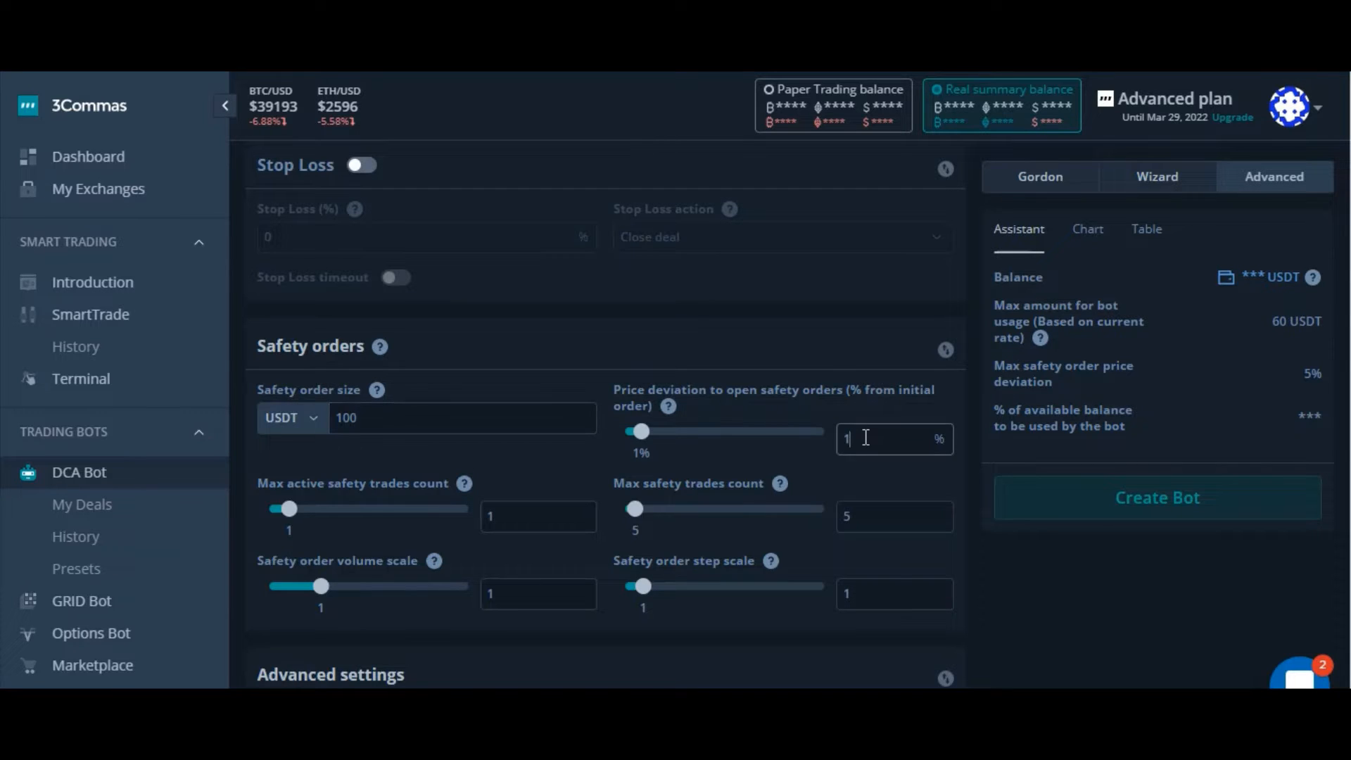
pyautogui.press('BackSpace')
pyautogui.write('2')
# - Compare the deal start and take profit settings with the safety orders' price deviation
pyautogui.scroll(4, 392, 345)
pyautogui.scroll(1, 392, 343)
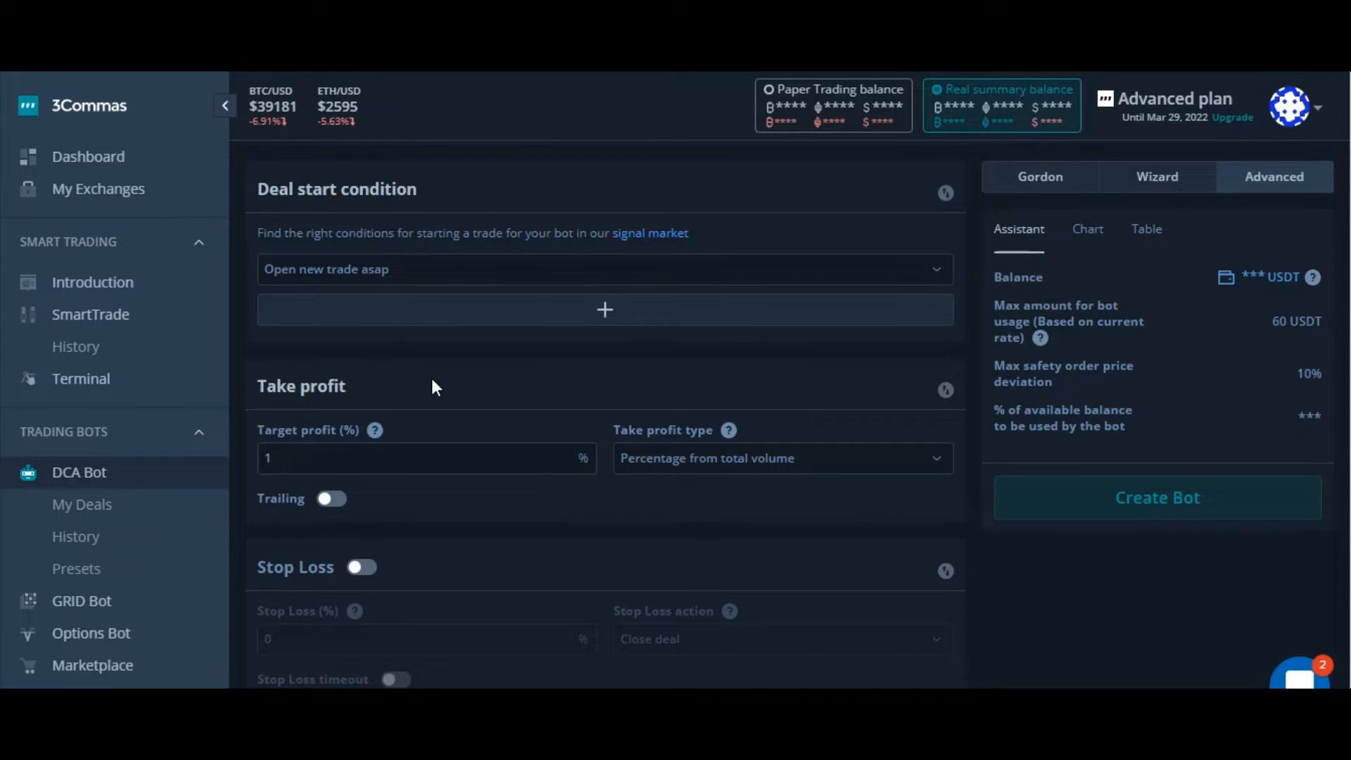
pyautogui.scroll(-3, 432, 381)
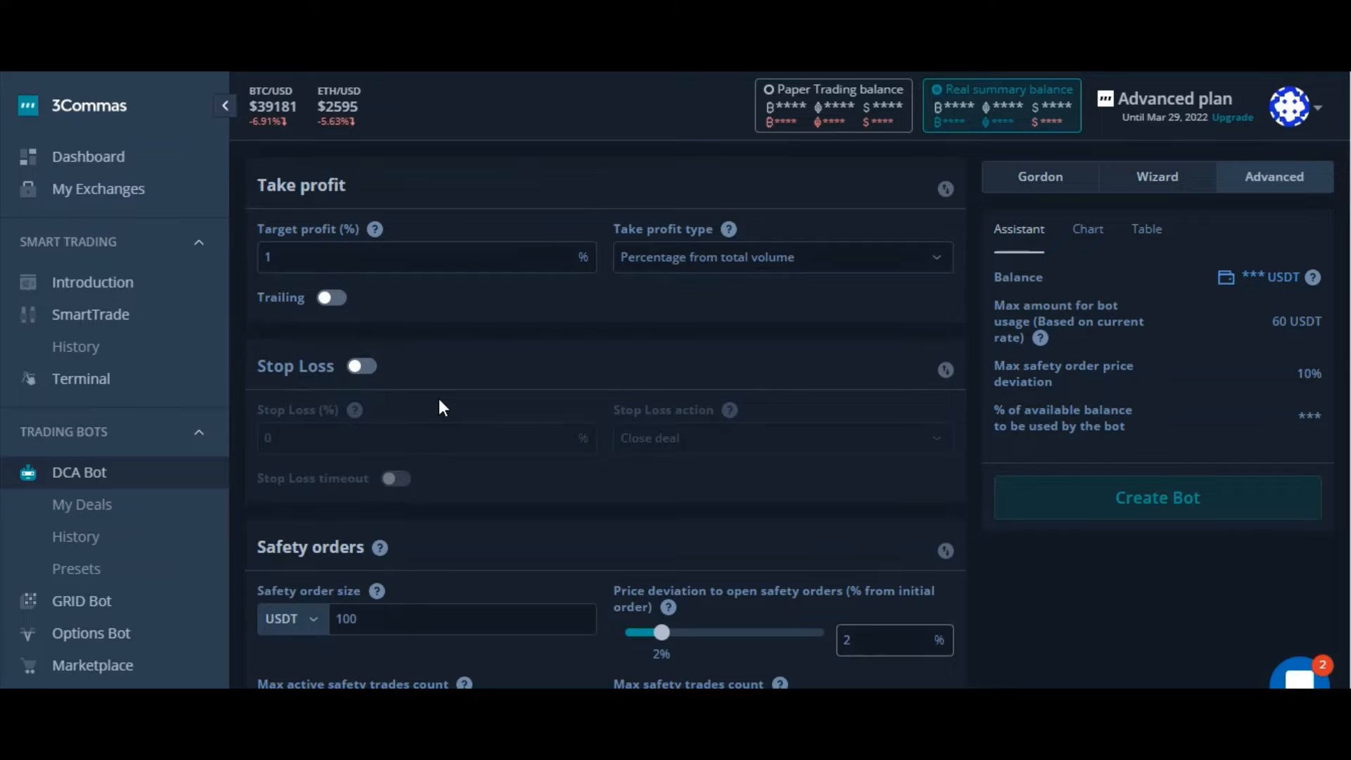
pyautogui.scroll(-2, 440, 401)
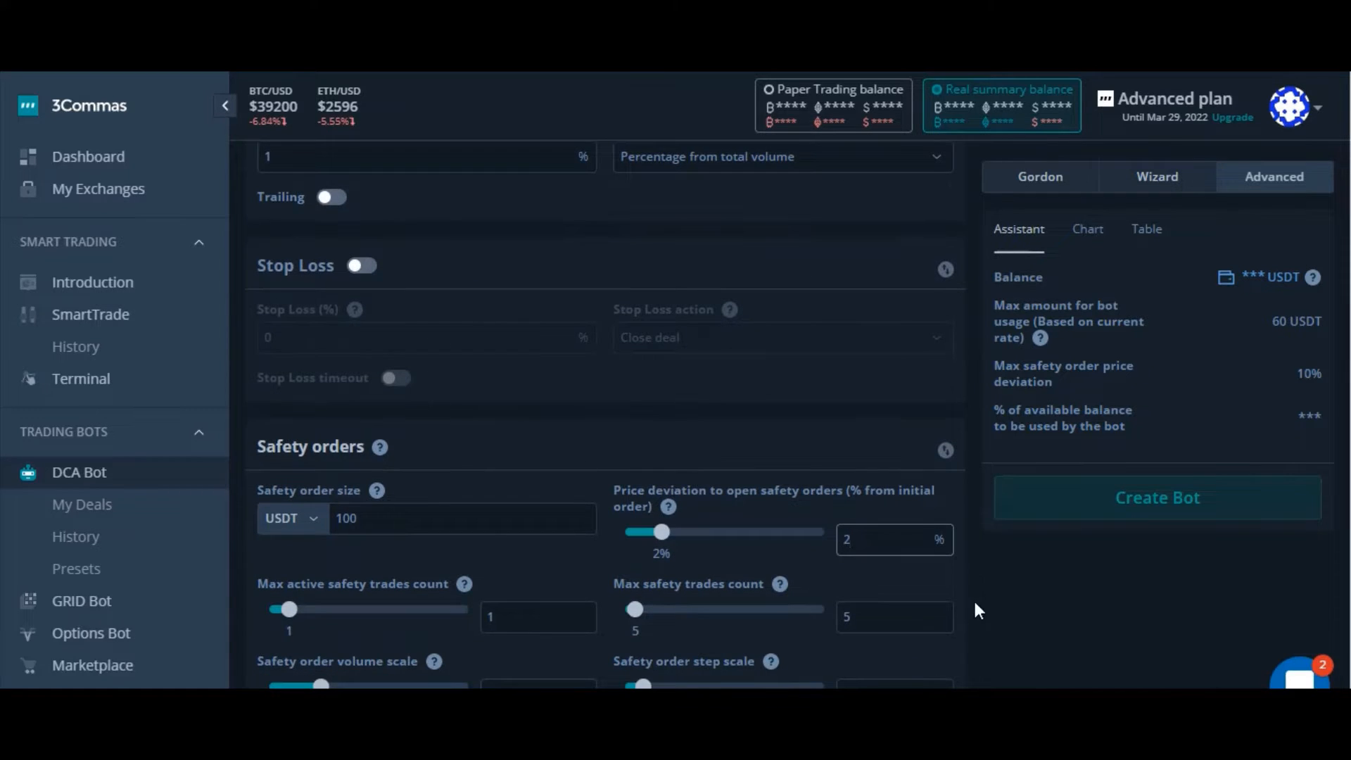
pyautogui.click(846, 539)
pyautogui.scroll(-2, 857, 544)
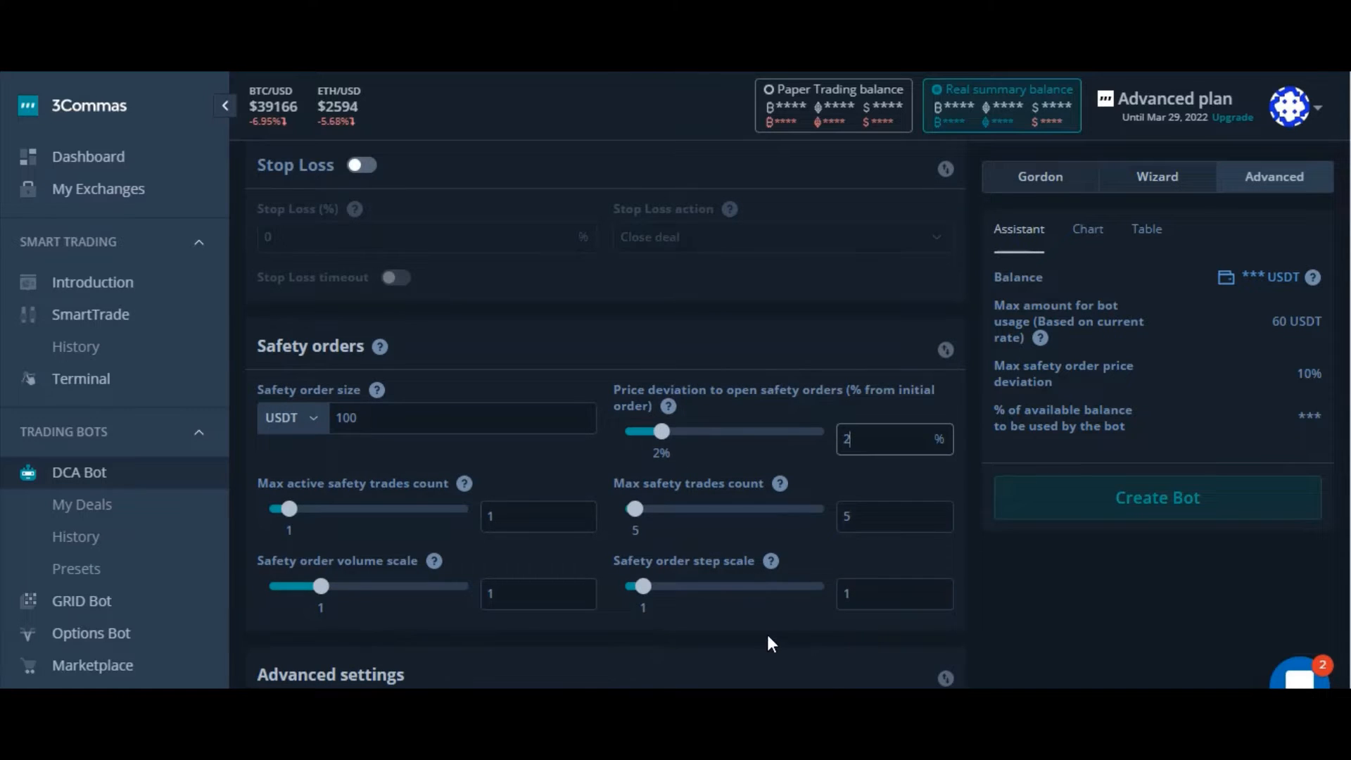
# - Set the max active safety trades count to 2 in the safety orders
pyautogui.scroll(-2, 768, 637)
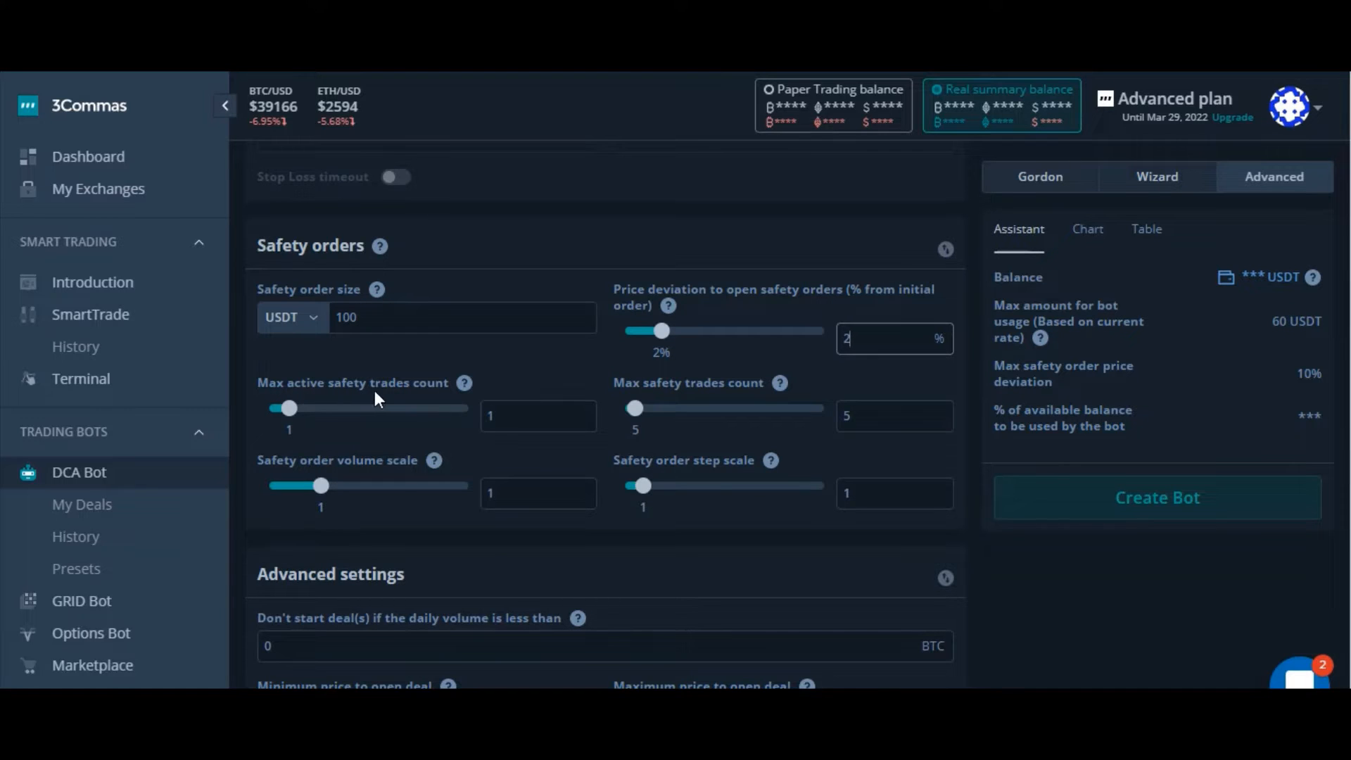
pyautogui.click(509, 424)
pyautogui.press('BackSpace')
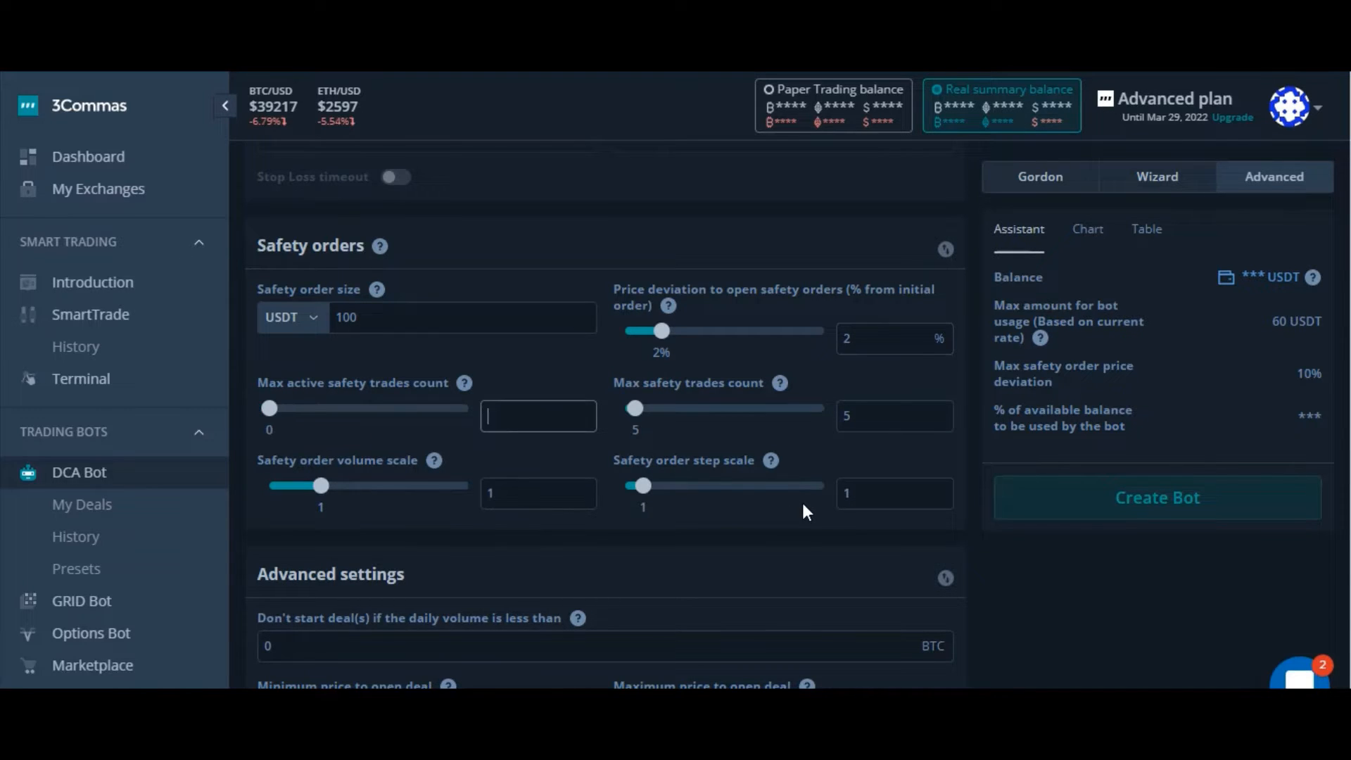
pyautogui.write('2')
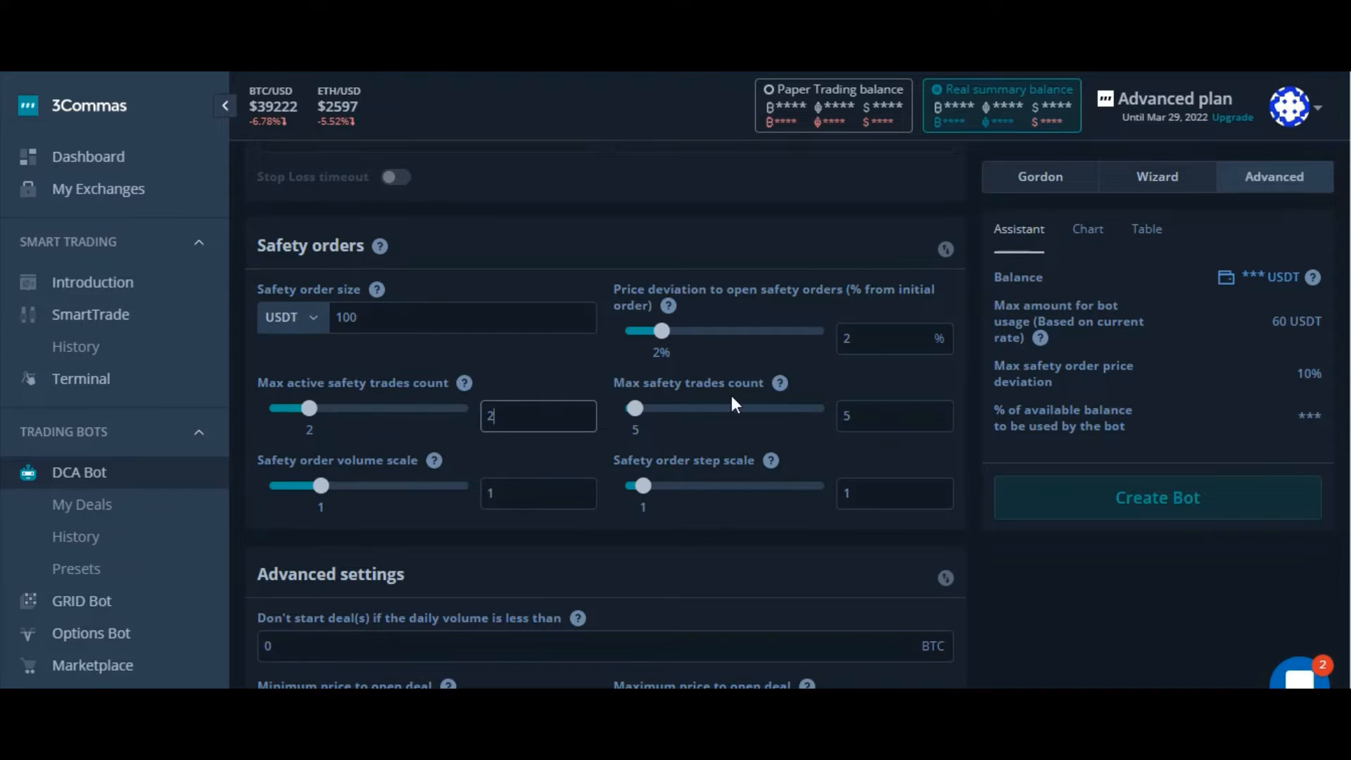
# - Examine the max safety trades count and the max active safety trades count in the safety orders
pyautogui.click(871, 414)
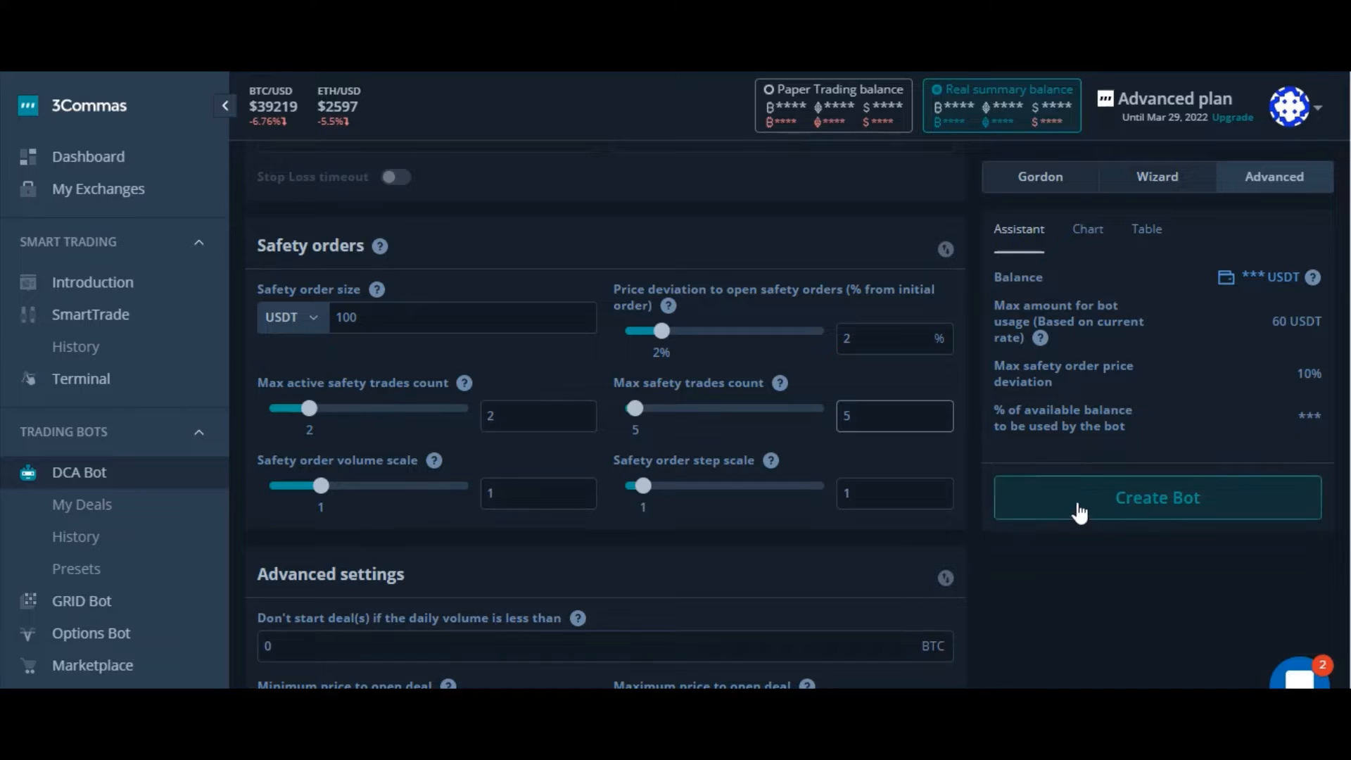
pyautogui.scroll(-2, 736, 503)
pyautogui.scroll(2, 374, 441)
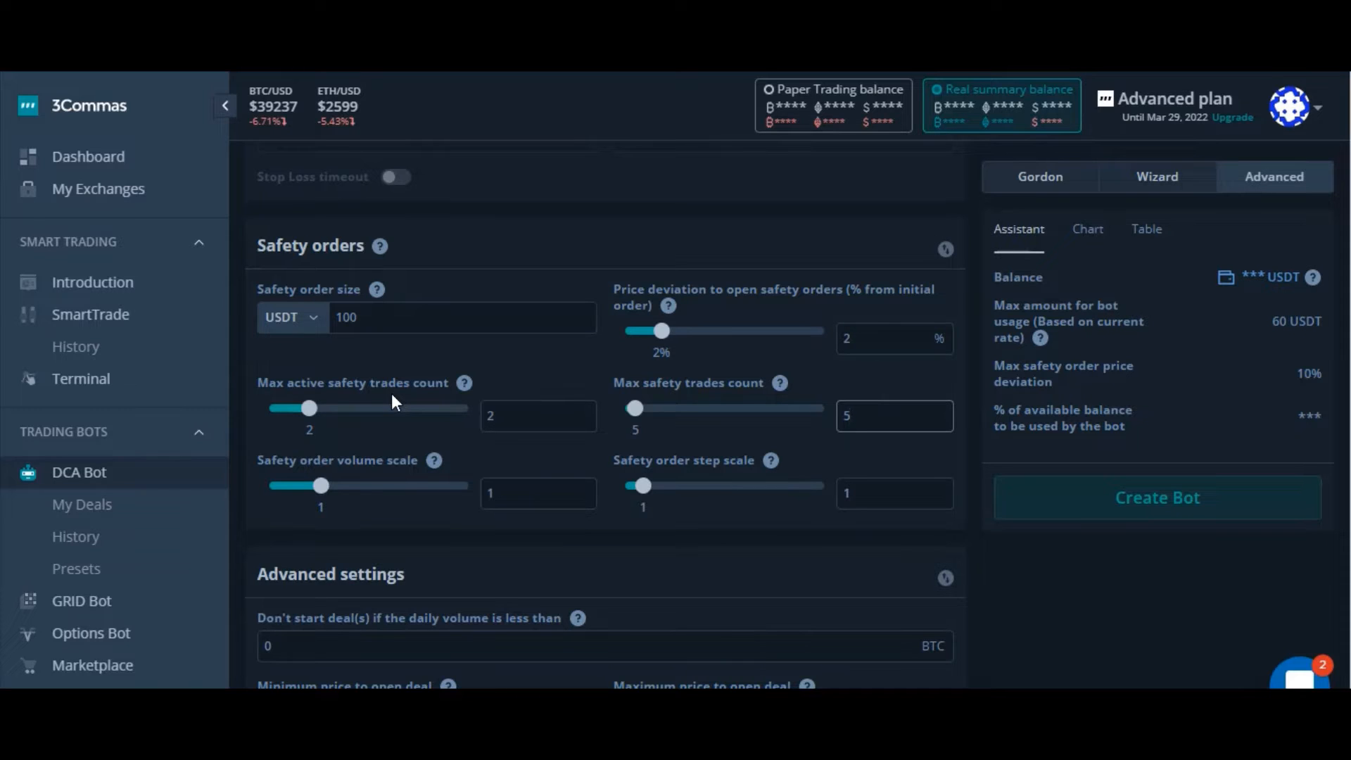
pyautogui.click(545, 426)
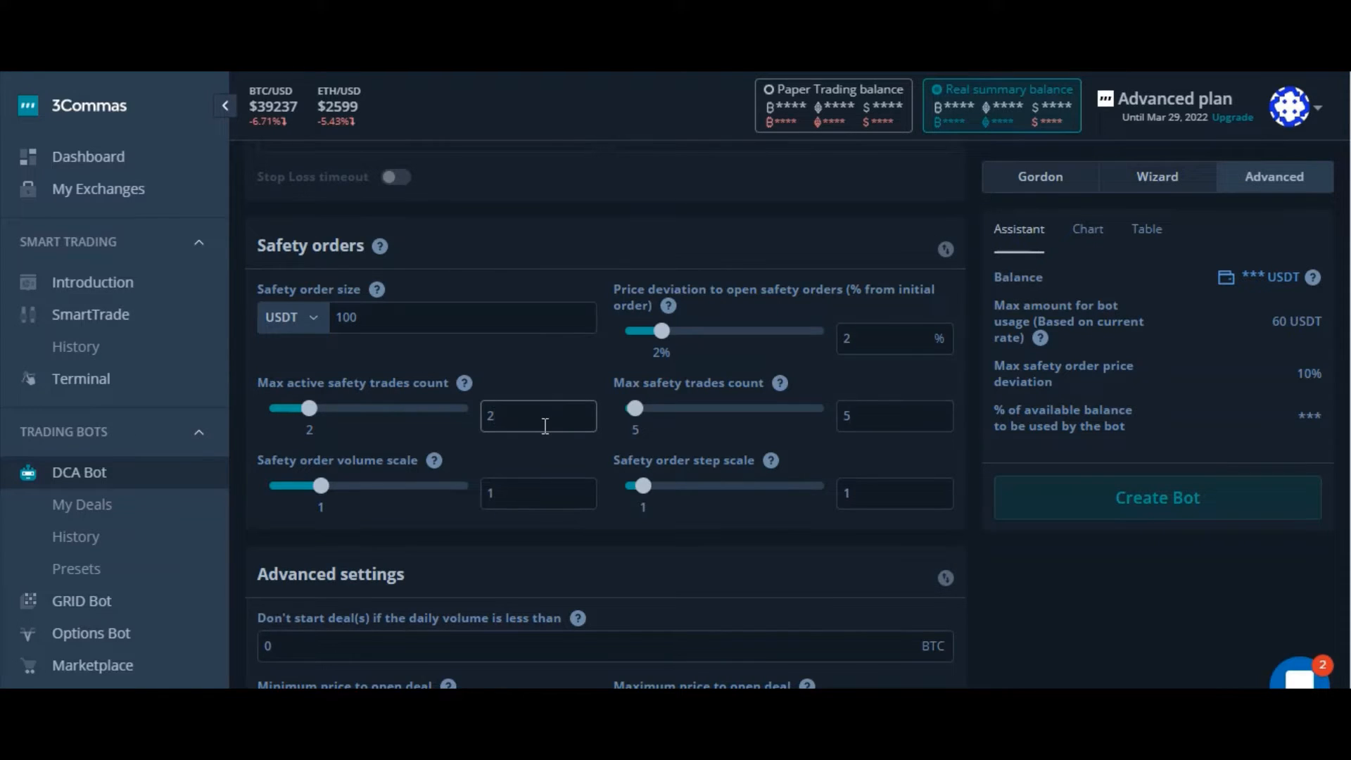
# - Try a max active safety trades count of 5 in the safety orders and restore it to 2
pyautogui.press('BackSpace')
pyautogui.write('5')
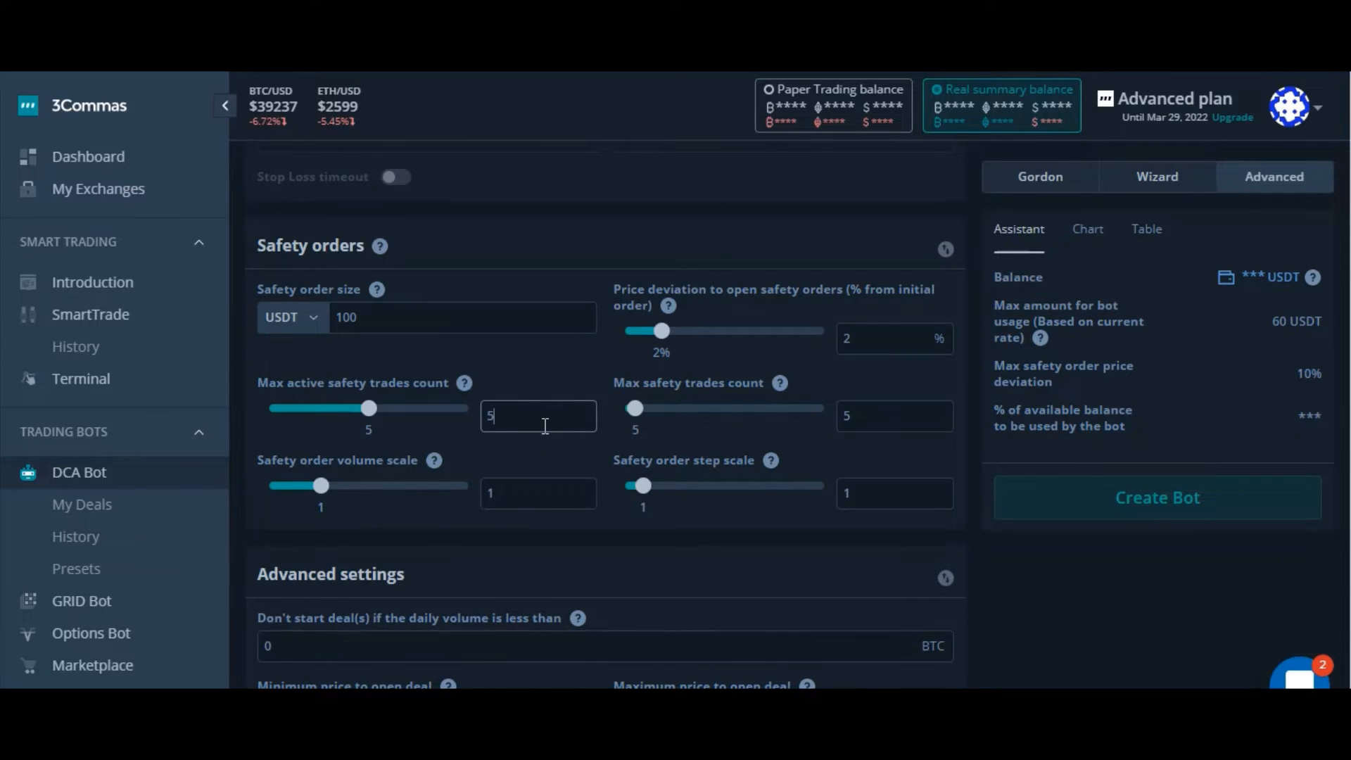
pyautogui.press('BackSpace')
pyautogui.write('2')
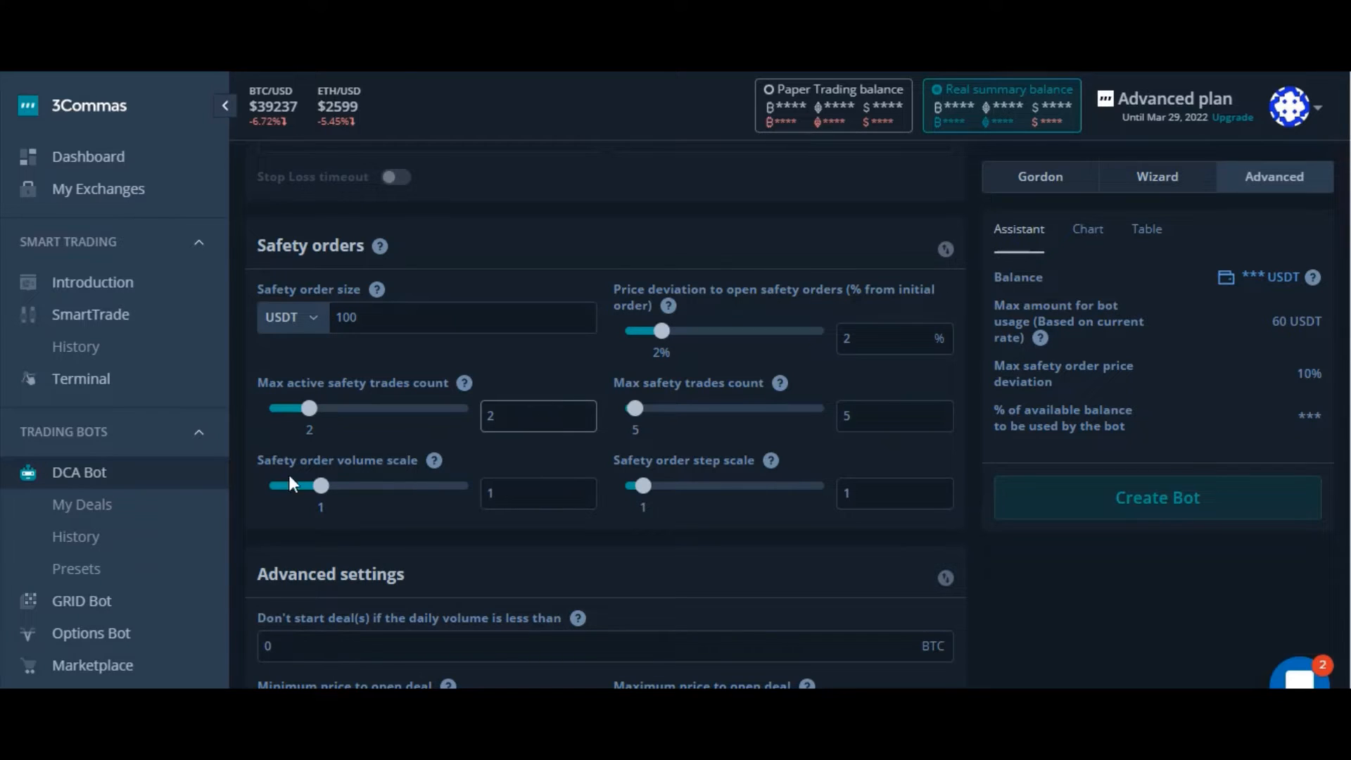
# - Try a safety order volume scale of 1.1 and a safety order step scale of 2, and restore both to 1
pyautogui.click(506, 501)
pyautogui.write('.1')
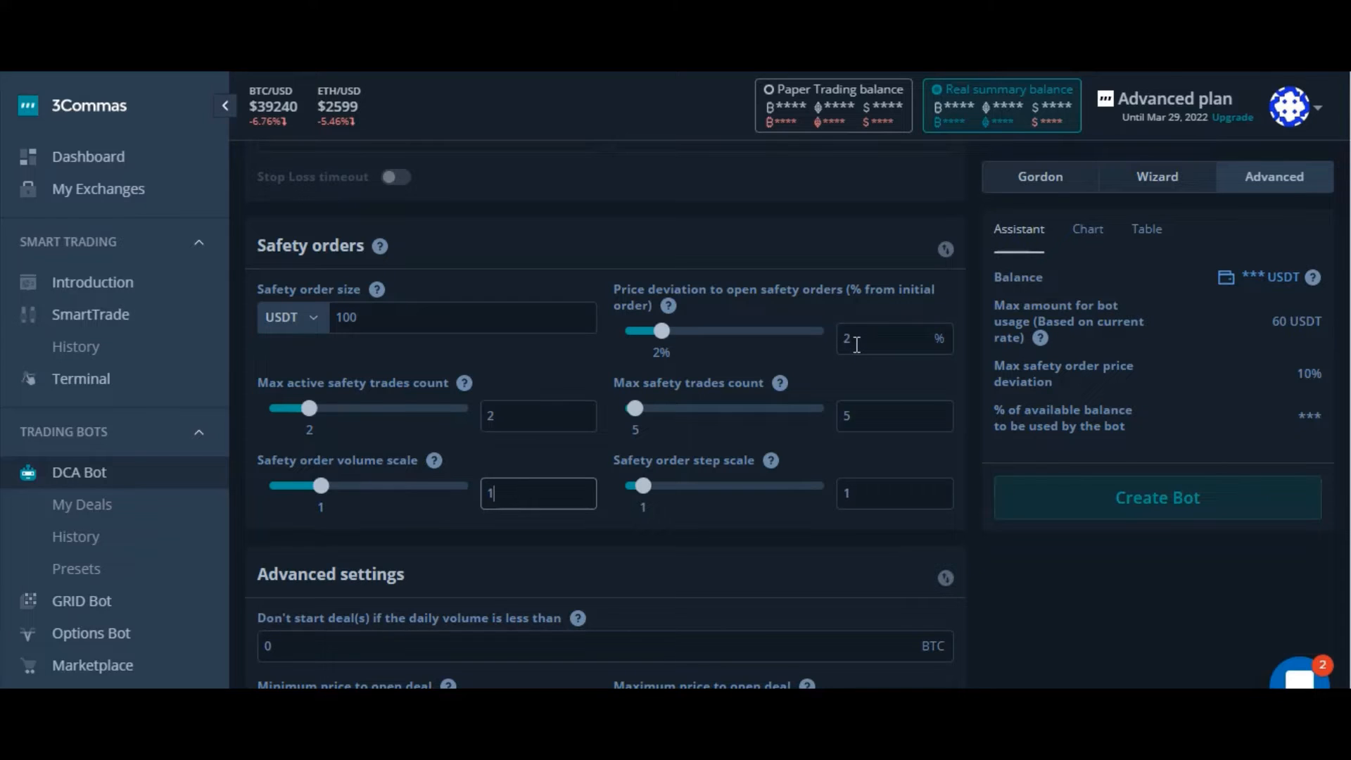
pyautogui.click(850, 492)
pyautogui.press('BackSpace')
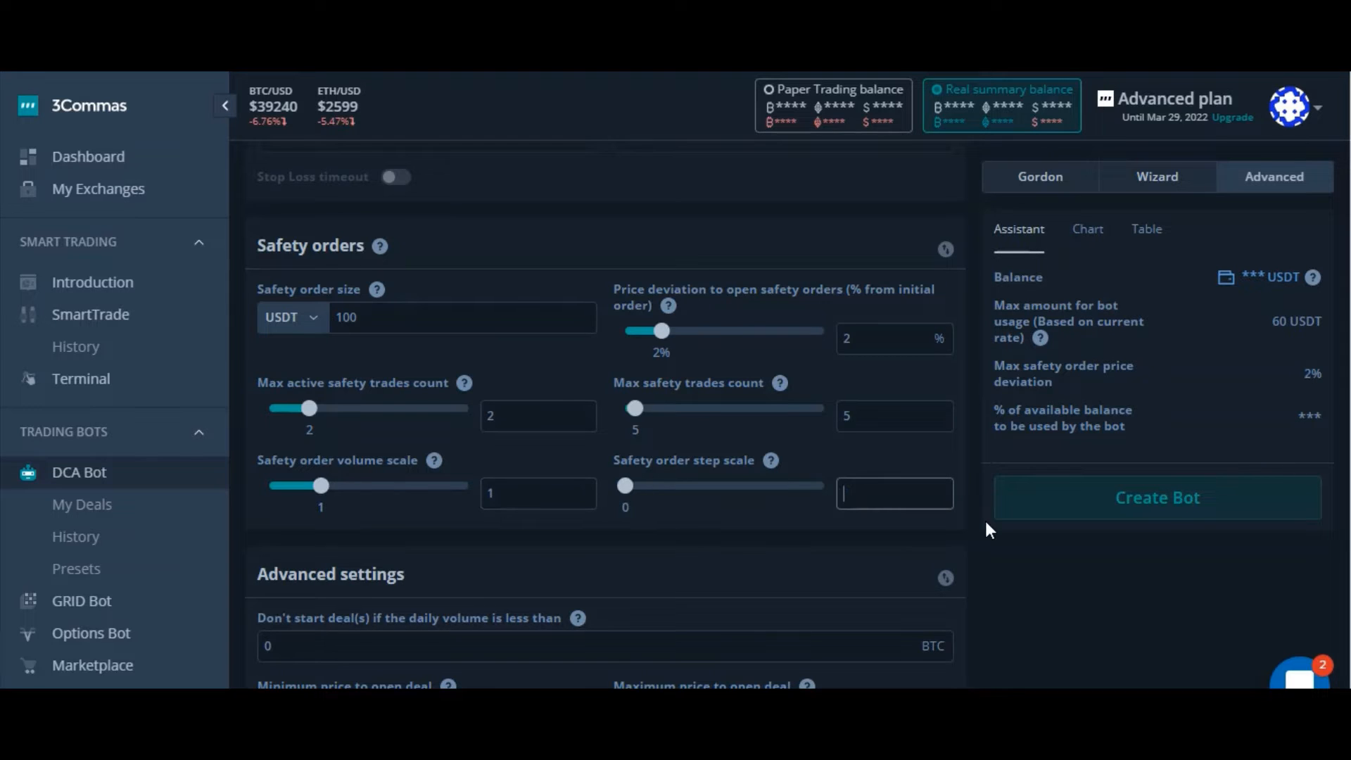
pyautogui.write('2')
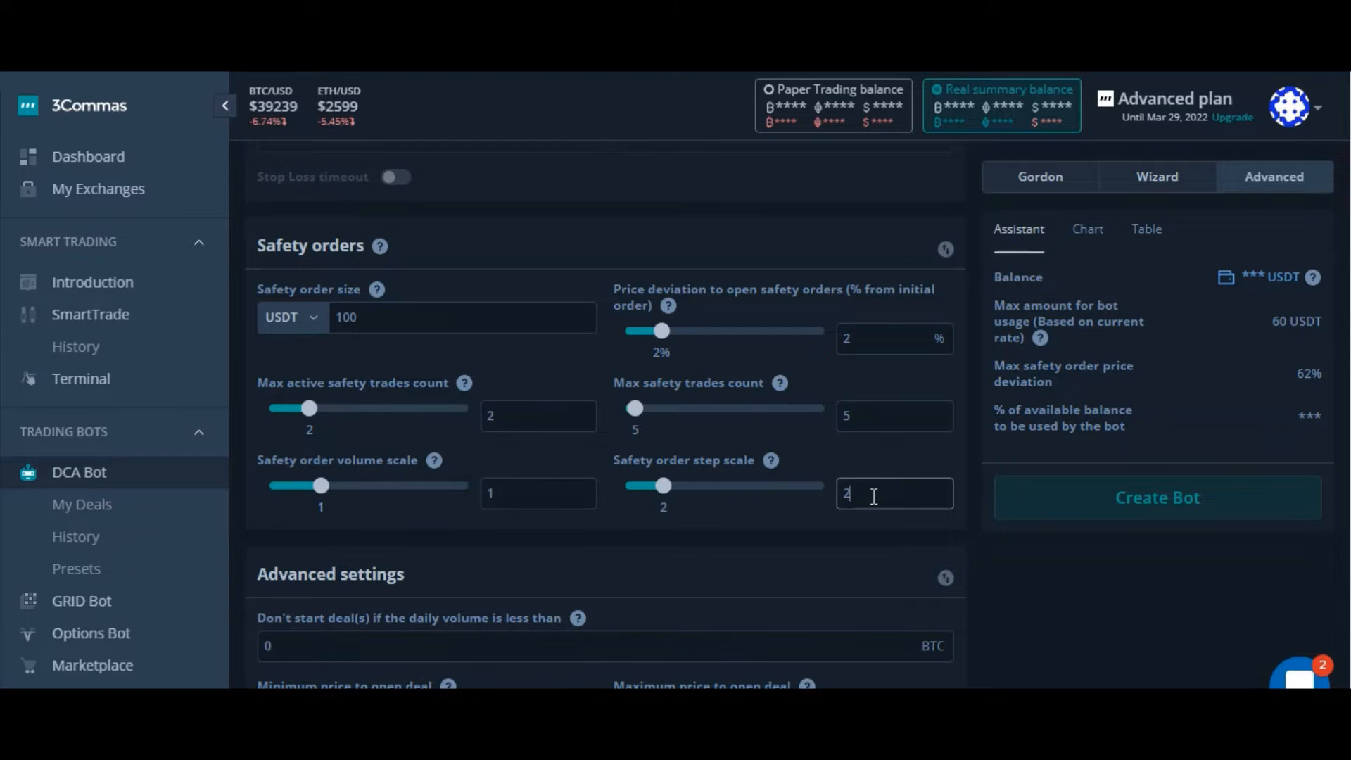
pyautogui.press('BackSpace')
pyautogui.write('1')
# - Set the maximum price to open a deal to 0.95 in the advanced settings
pyautogui.scroll(-3, 743, 570)
pyautogui.scroll(3, 764, 559)
pyautogui.scroll(-3, 730, 616)
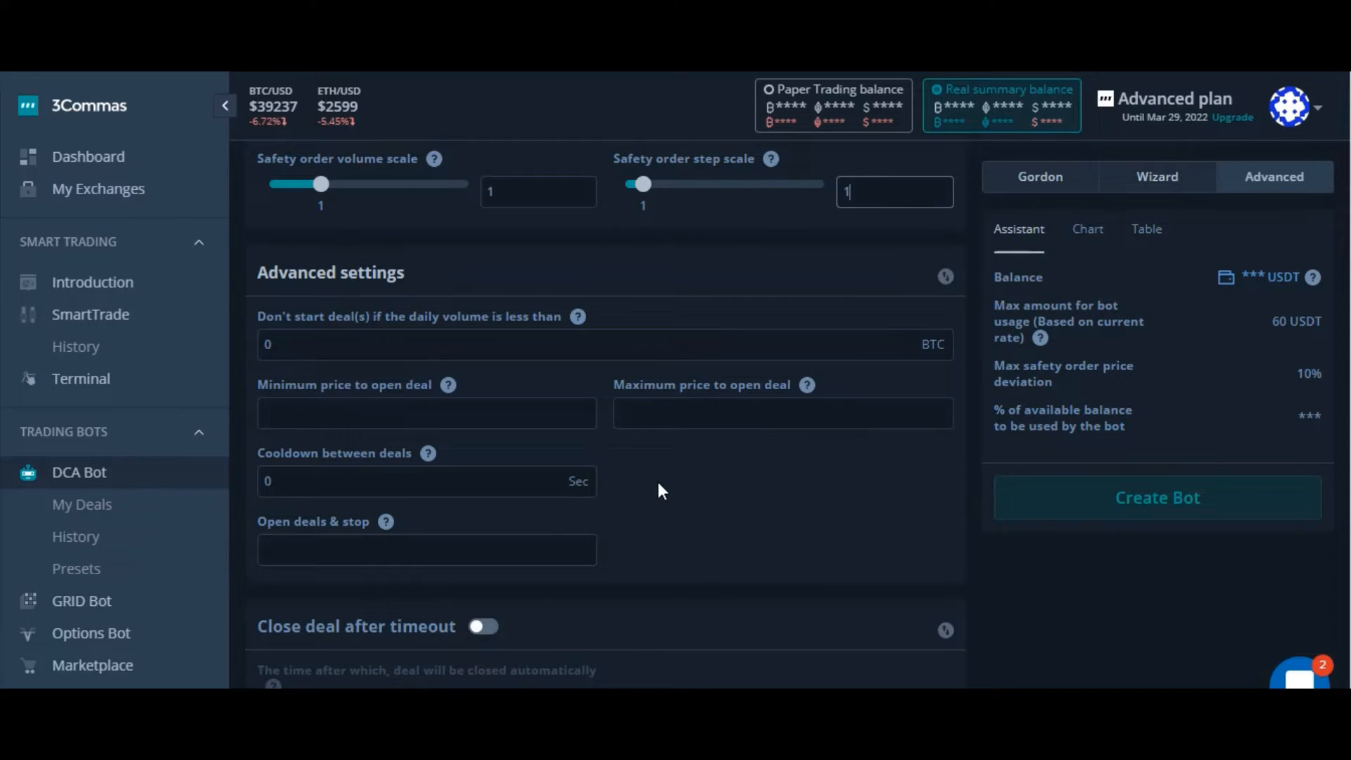
pyautogui.scroll(-1, 658, 485)
pyautogui.scroll(1, 661, 484)
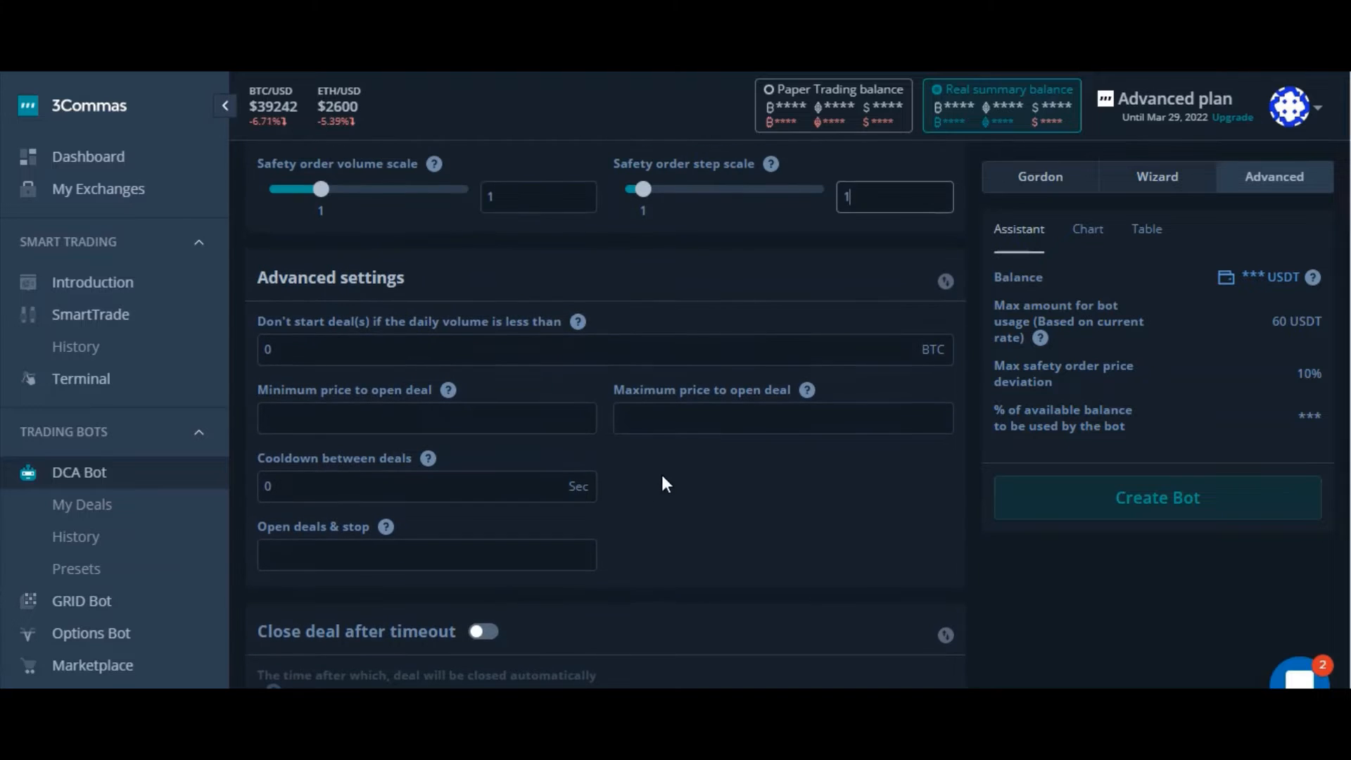
pyautogui.click(686, 416)
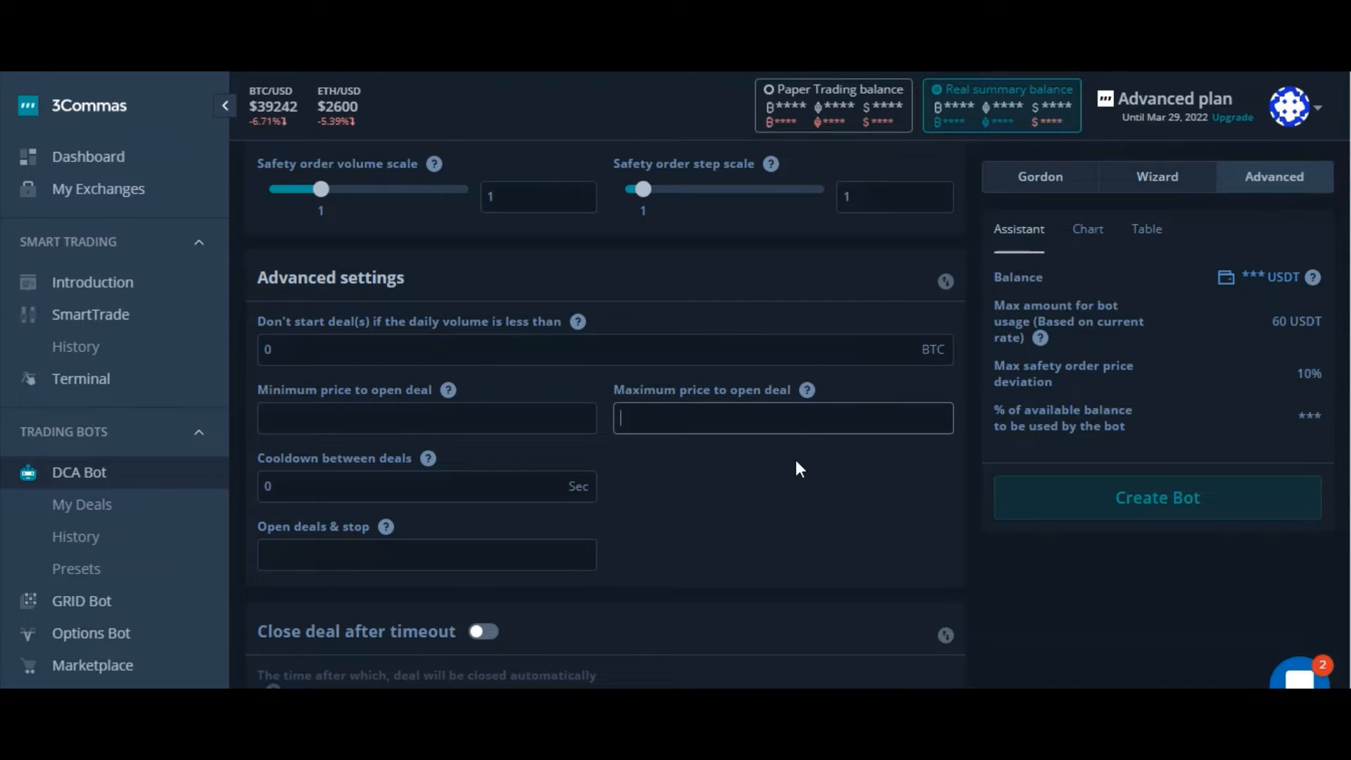
pyautogui.write('0.95')
pyautogui.click(323, 423)
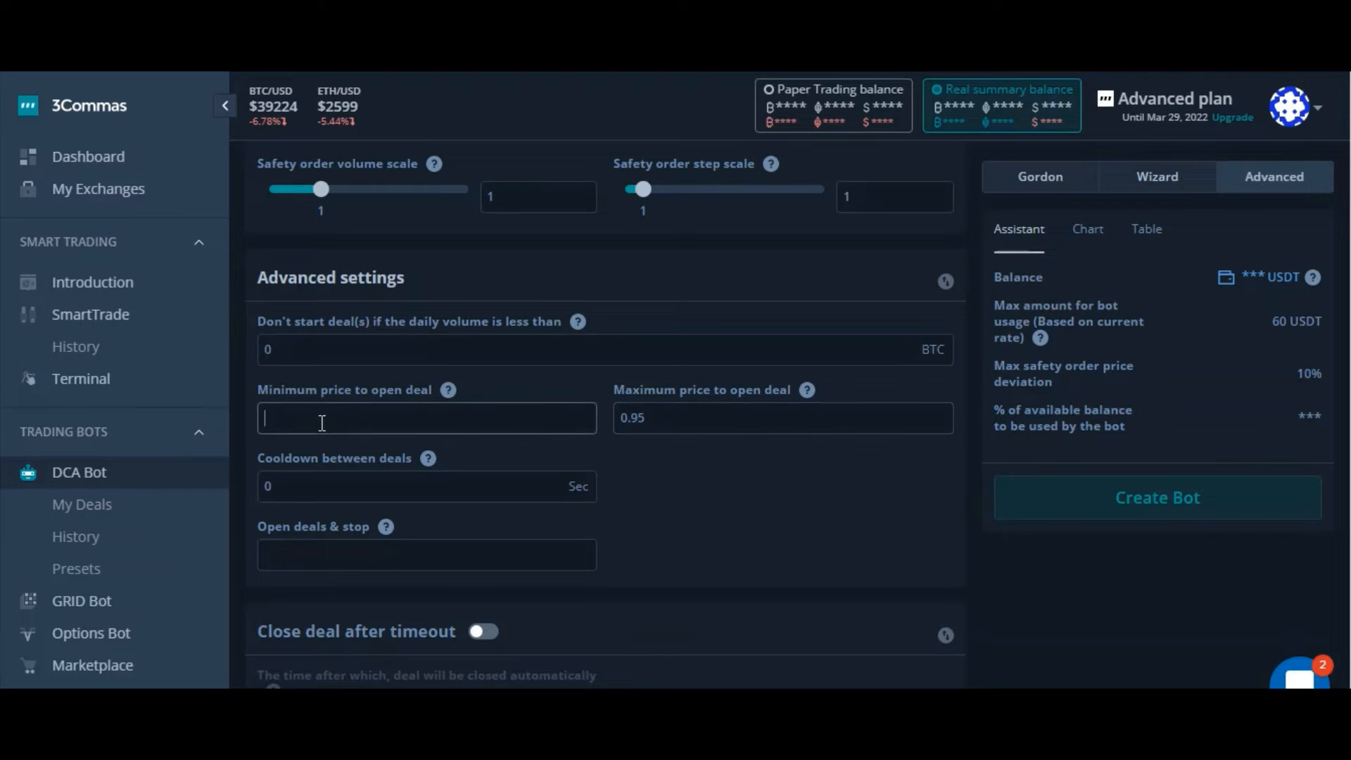
# - Set the cooldown between deals to 10 seconds and the open deals & stop limit to 10
pyautogui.scroll(-2, 646, 493)
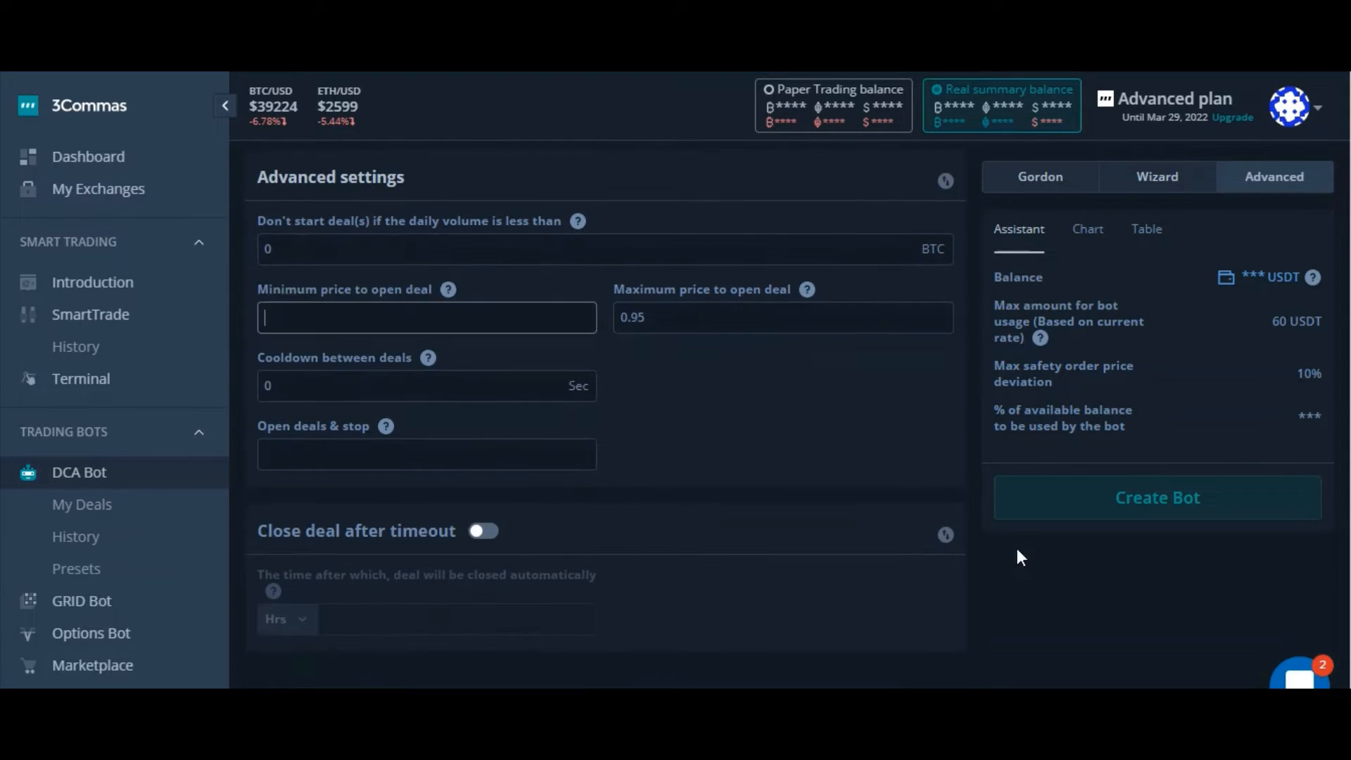
pyautogui.click(355, 376)
pyautogui.press('BackSpace')
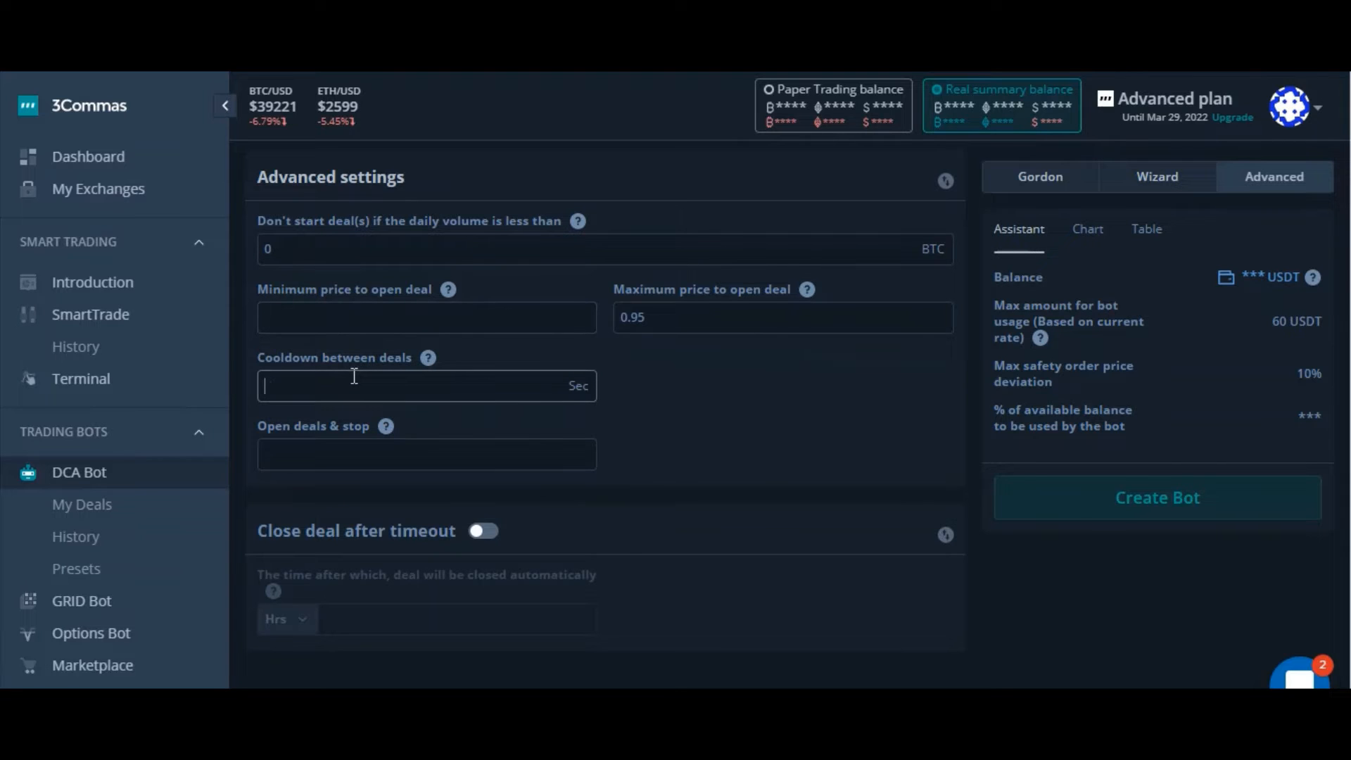
pyautogui.write('10')
pyautogui.click(737, 435)
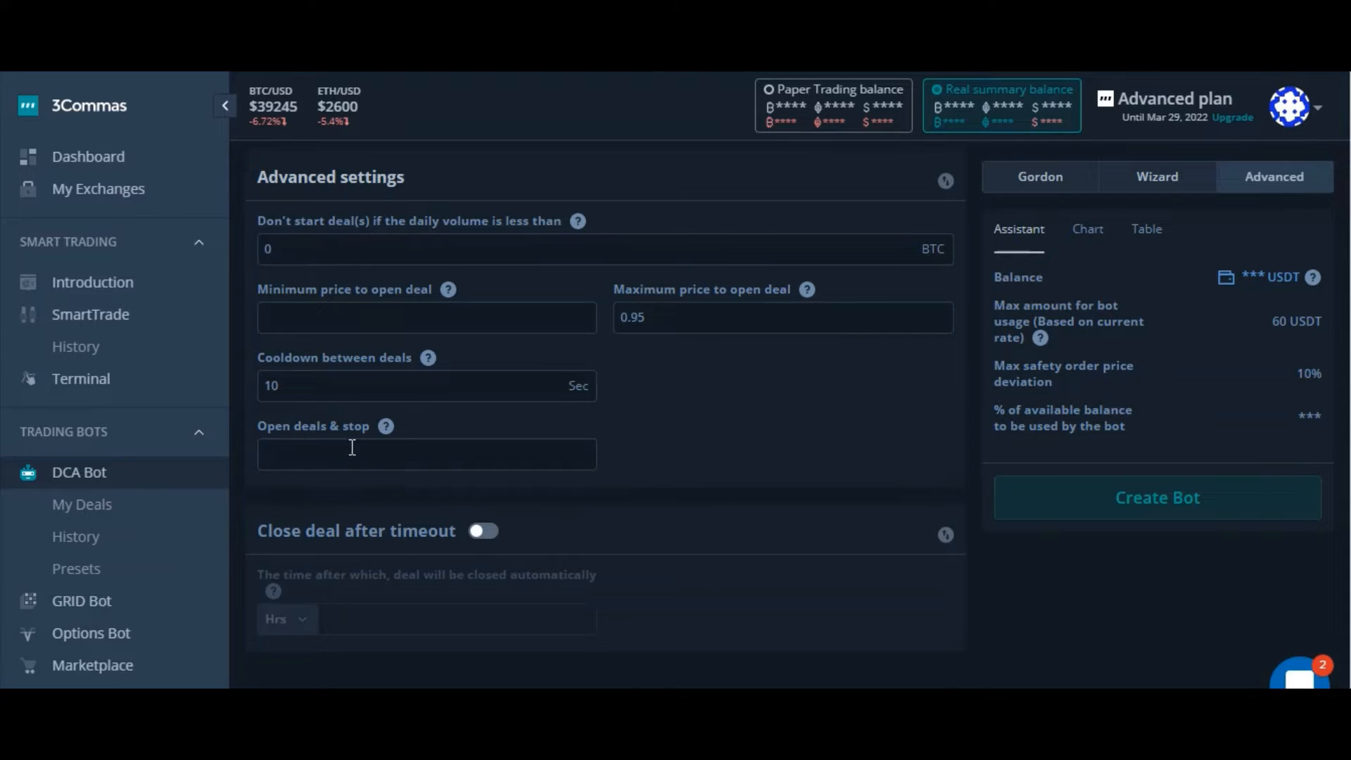
pyautogui.click(337, 464)
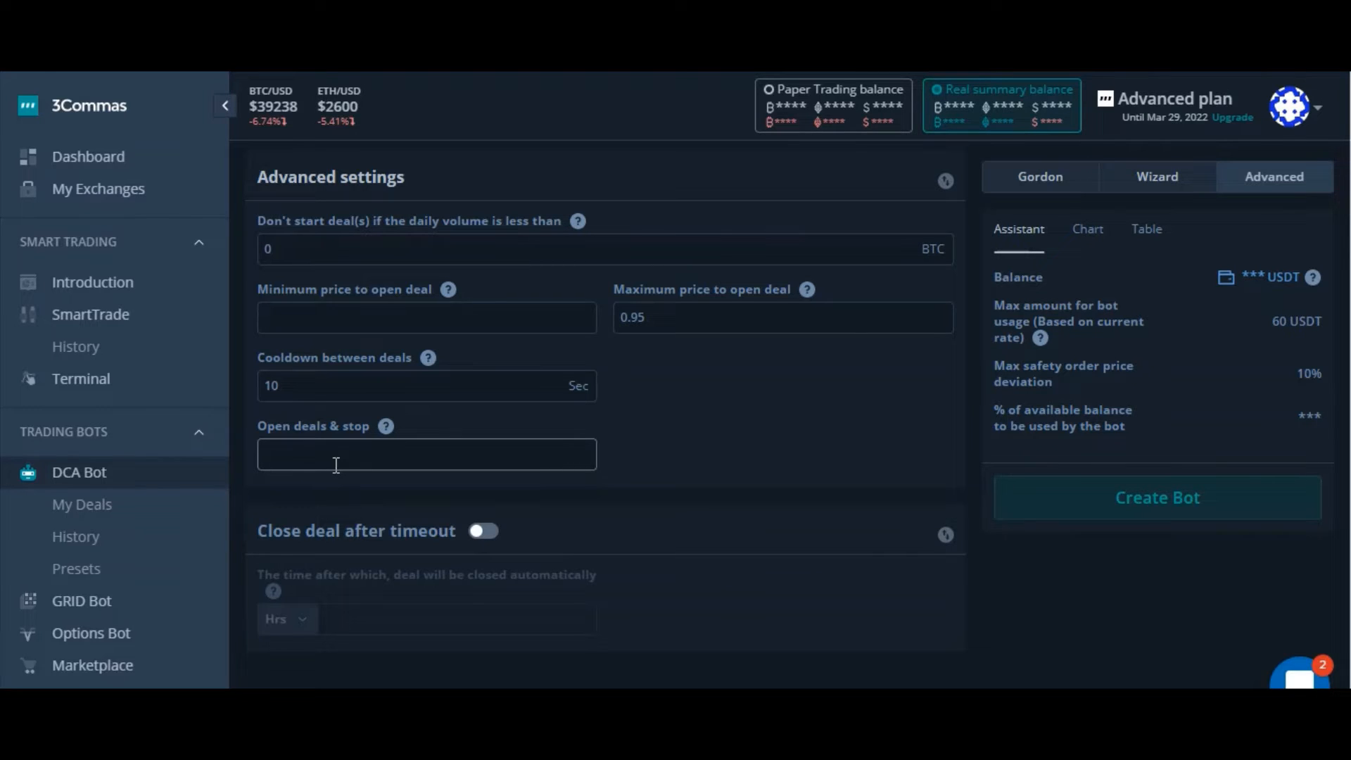
pyautogui.write('10')
# - Review the bot's main settings, pair, strategy, leverage, deal start condition and safety order values
pyautogui.scroll(3, 644, 387)
pyautogui.scroll(15, 643, 383)
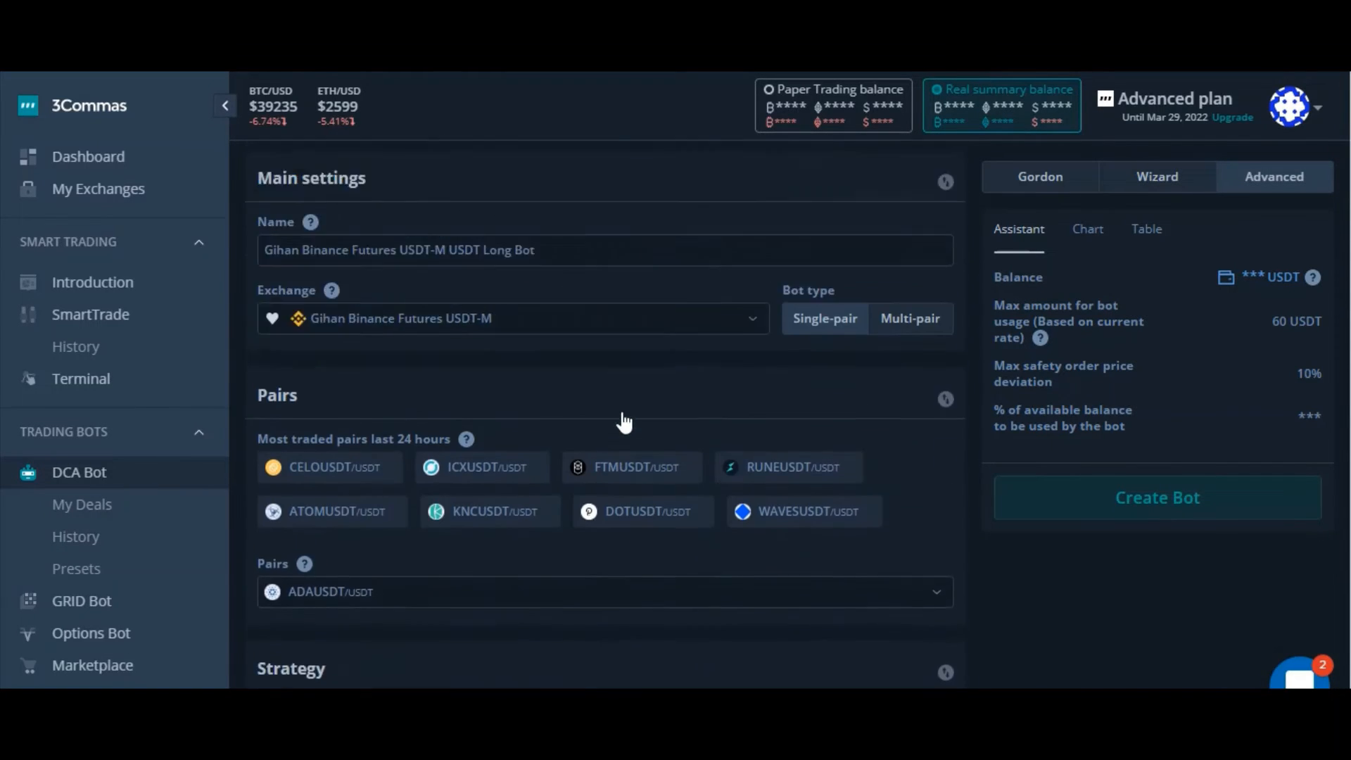
pyautogui.scroll(-18, 610, 413)
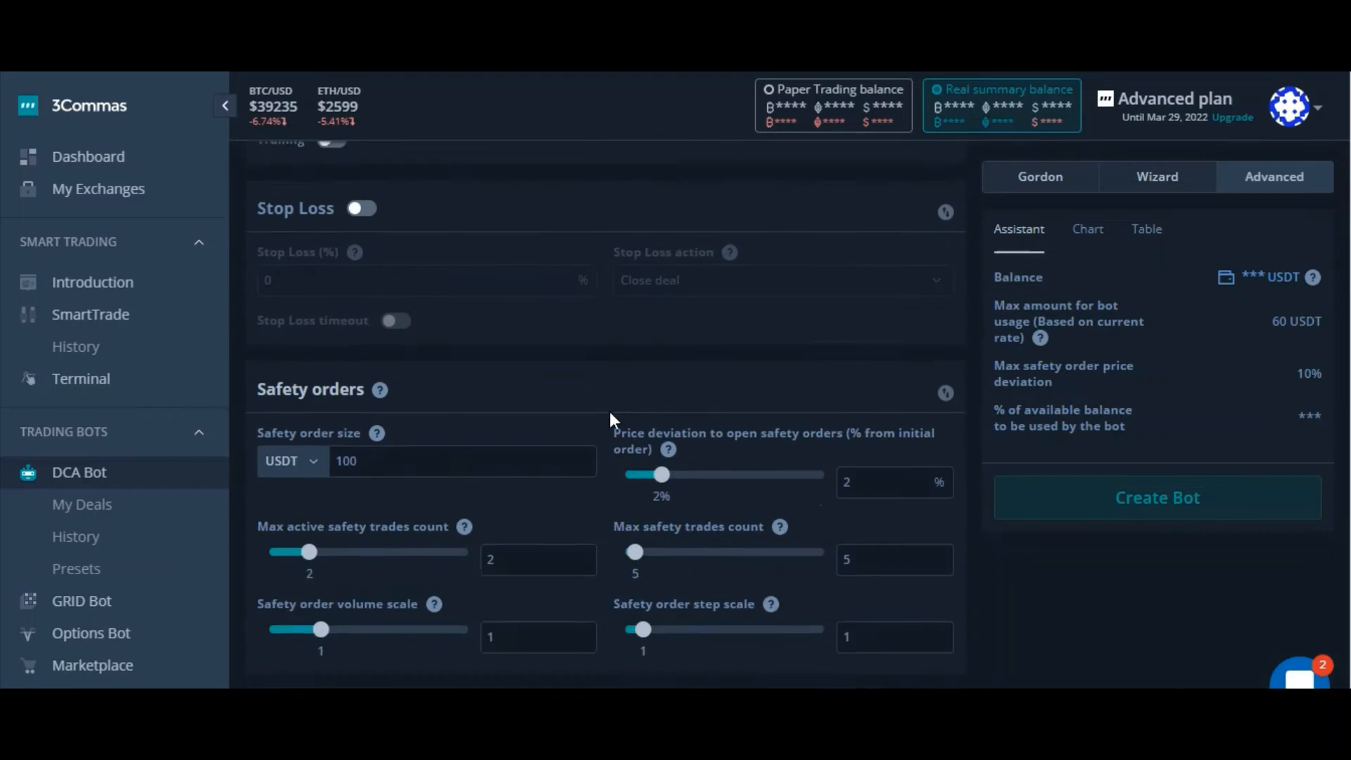
pyautogui.scroll(4, 610, 413)
pyautogui.scroll(12, 610, 415)
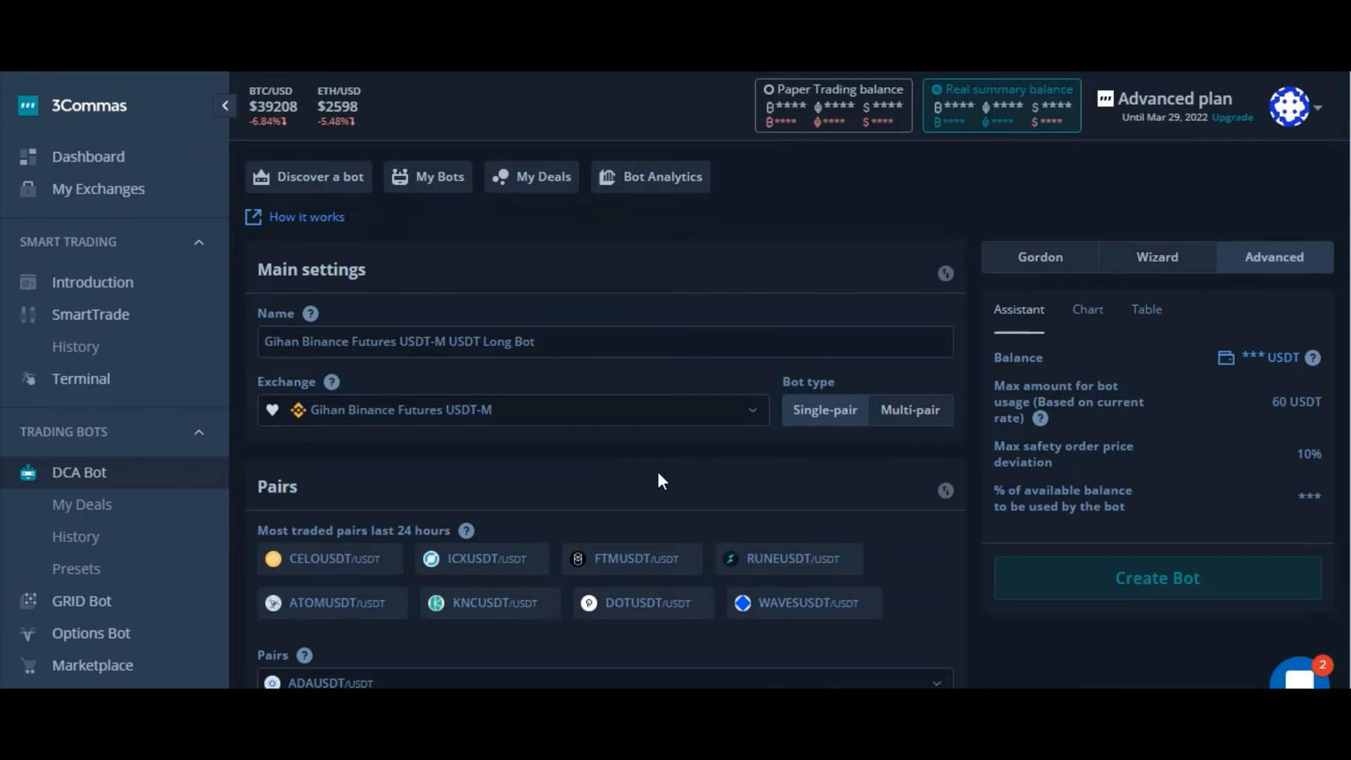
pyautogui.scroll(-8, 615, 555)
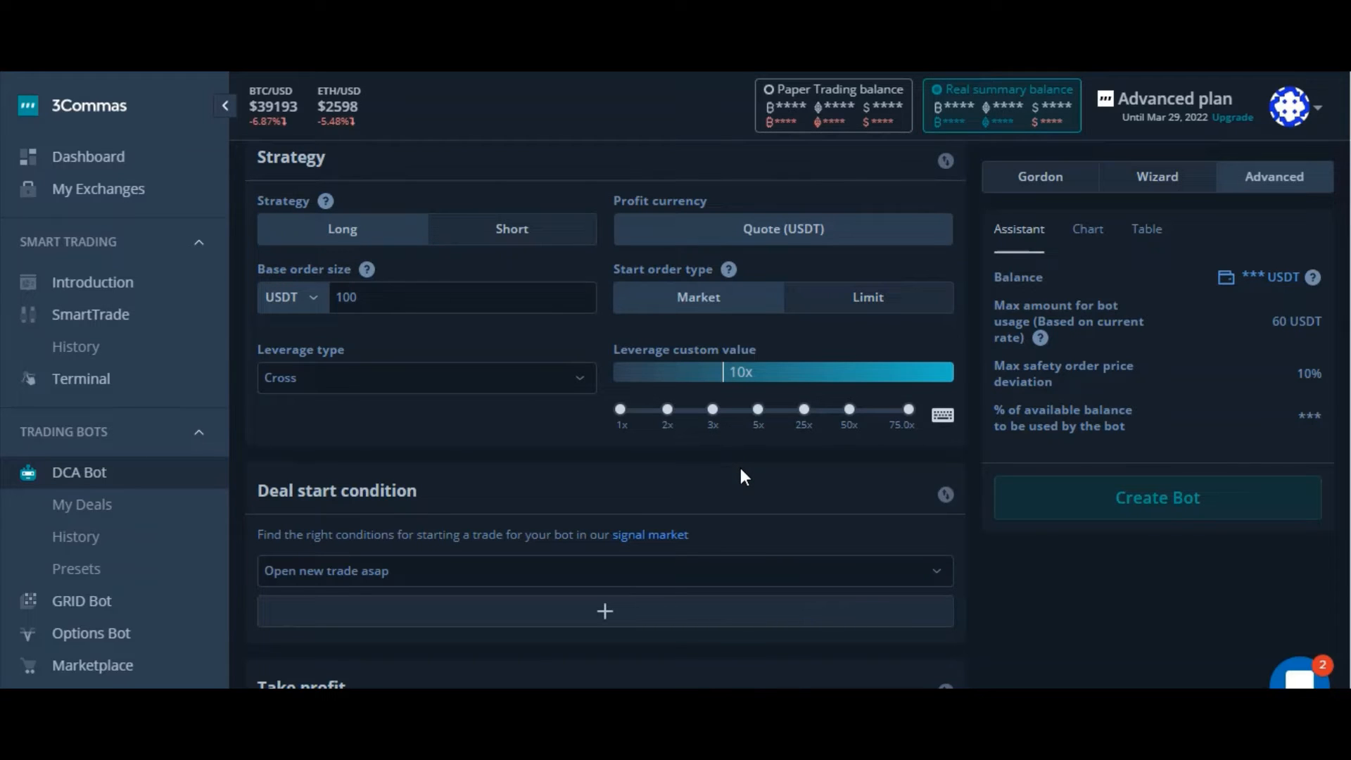
pyautogui.scroll(7, 741, 469)
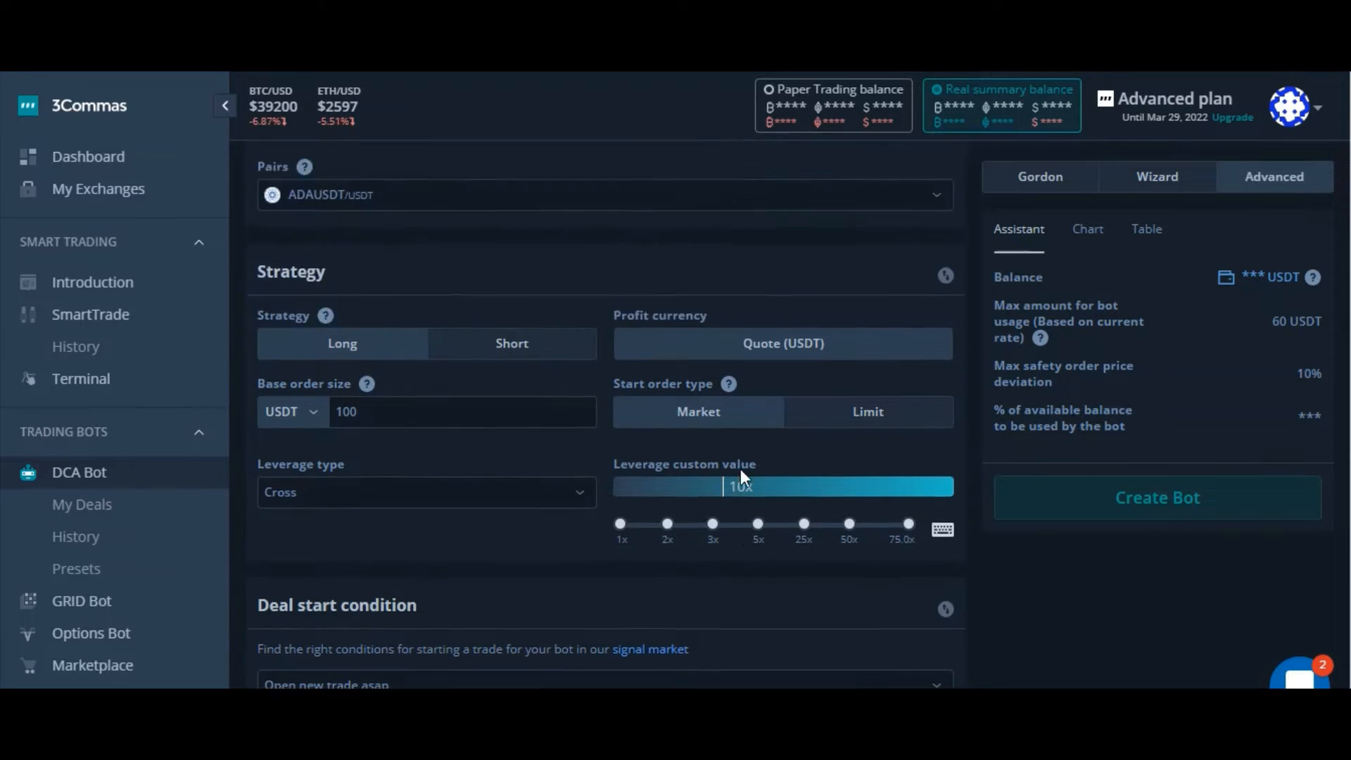
pyautogui.scroll(1, 741, 476)
pyautogui.scroll(-4, 739, 479)
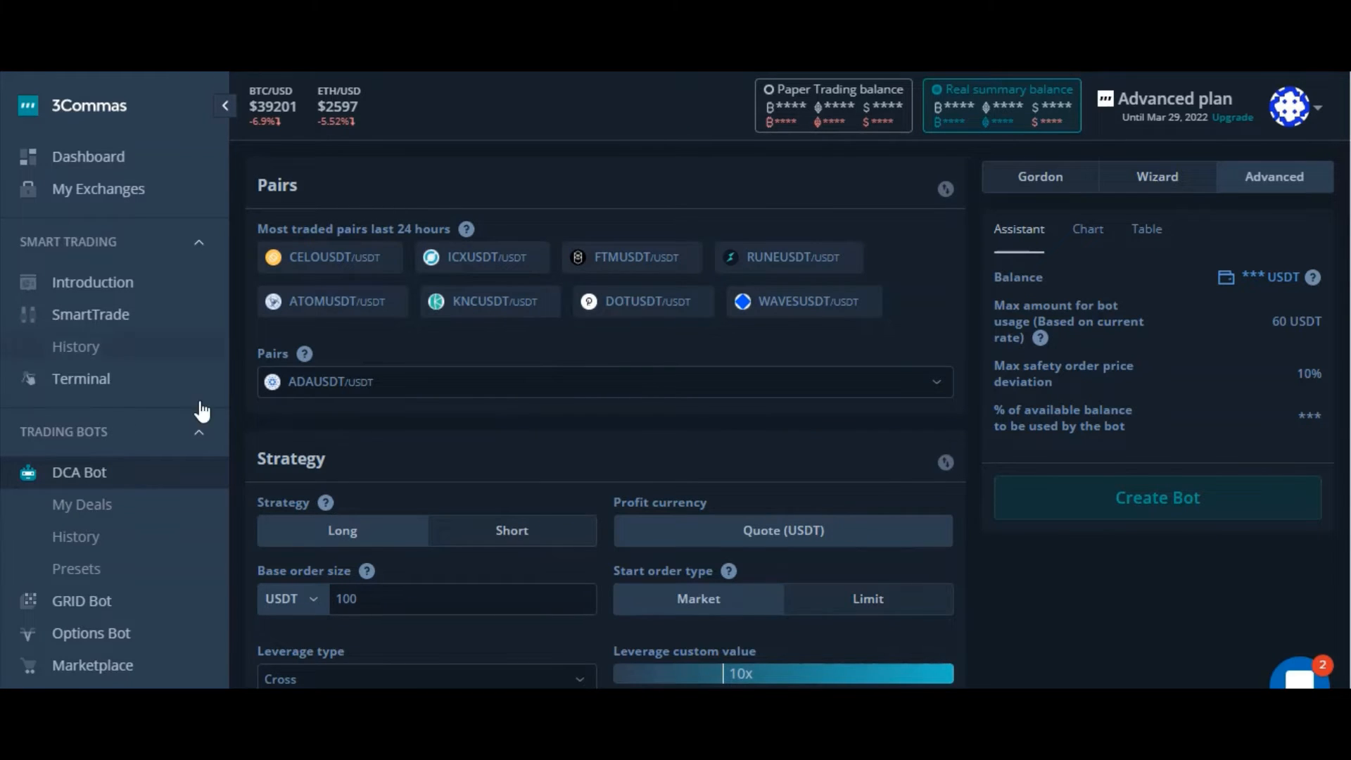
pyautogui.scroll(4, 724, 479)
pyautogui.scroll(-1, 725, 481)
pyautogui.scroll(-2, 725, 483)
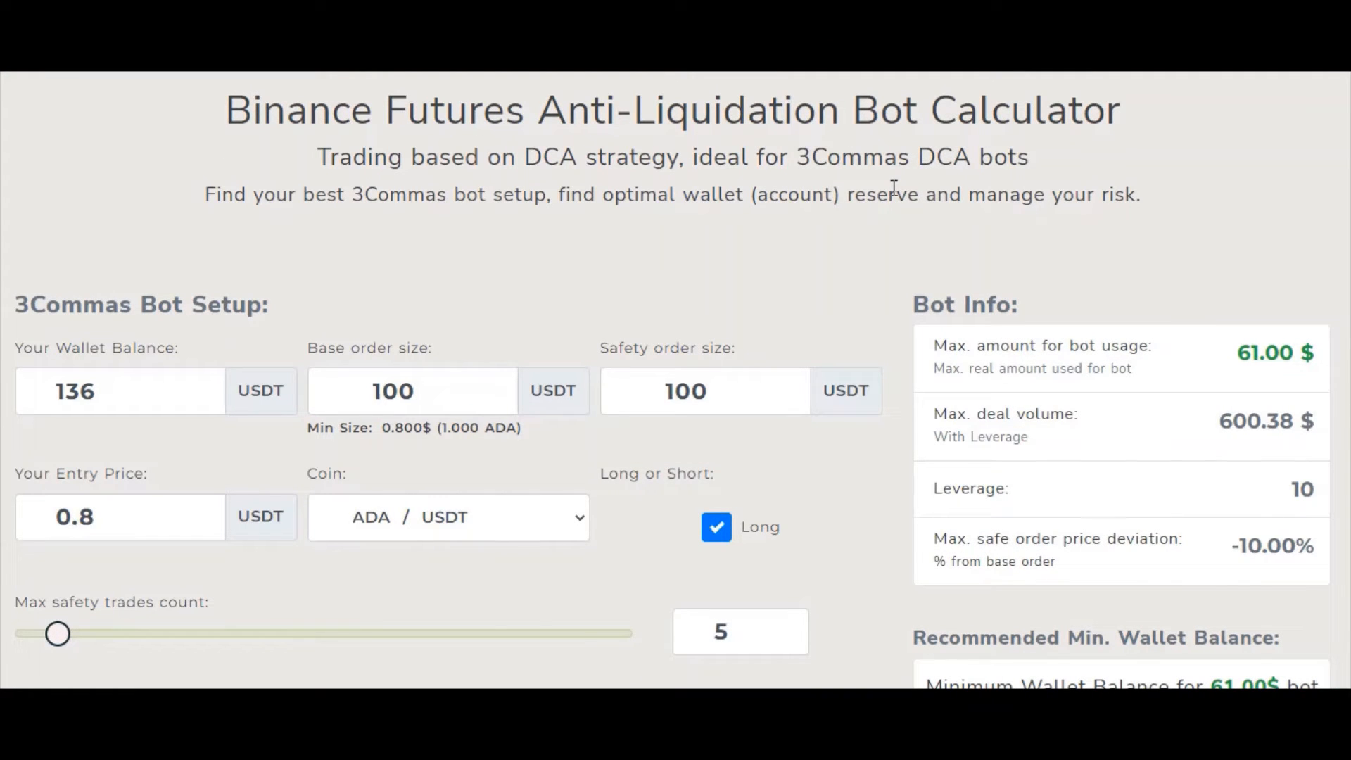
# - Switch to the Binance Futures Anti-Liquidation Bot Calculator and compare its wallet balance, order sizes, entry price and coin with the 3Commas bot settings
pyautogui.scroll(-2, 788, 331)
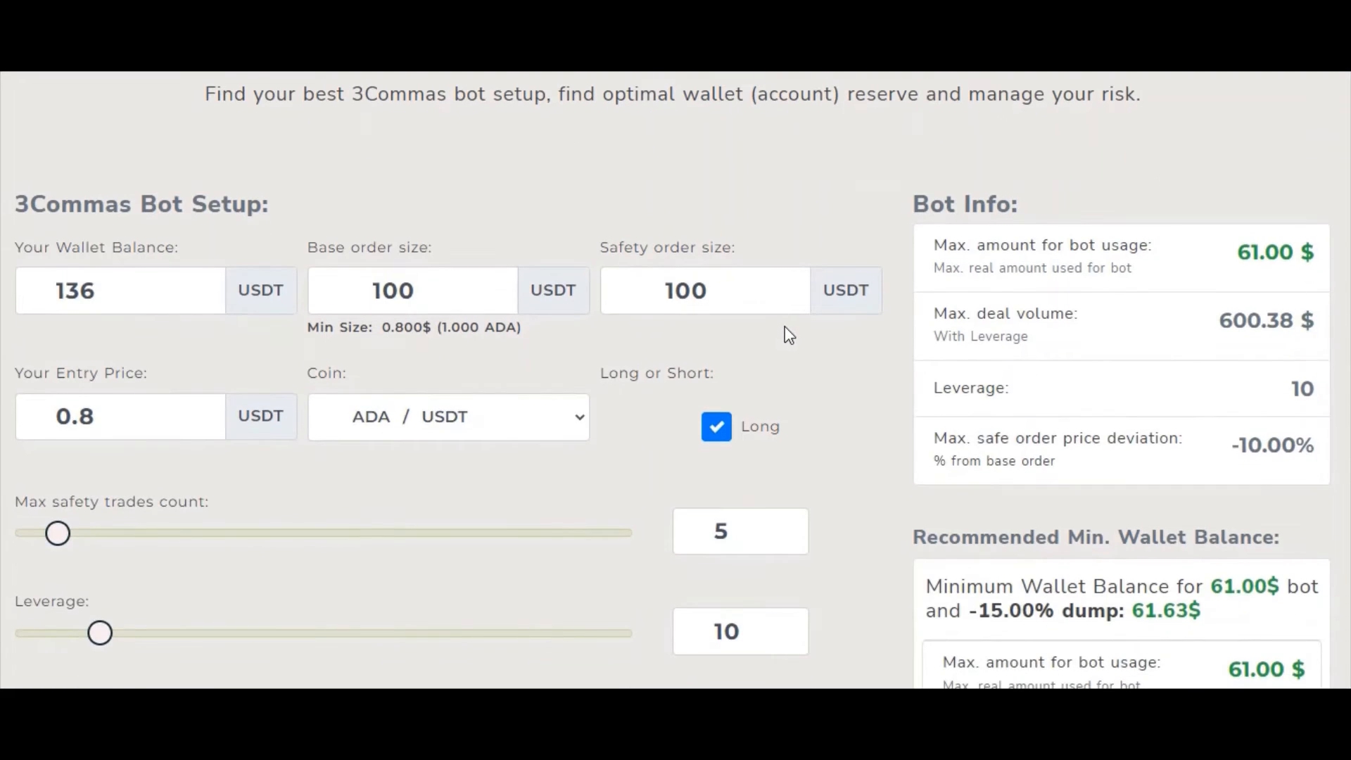
pyautogui.scroll(-2, 787, 331)
pyautogui.scroll(3, 799, 452)
pyautogui.click(109, 293)
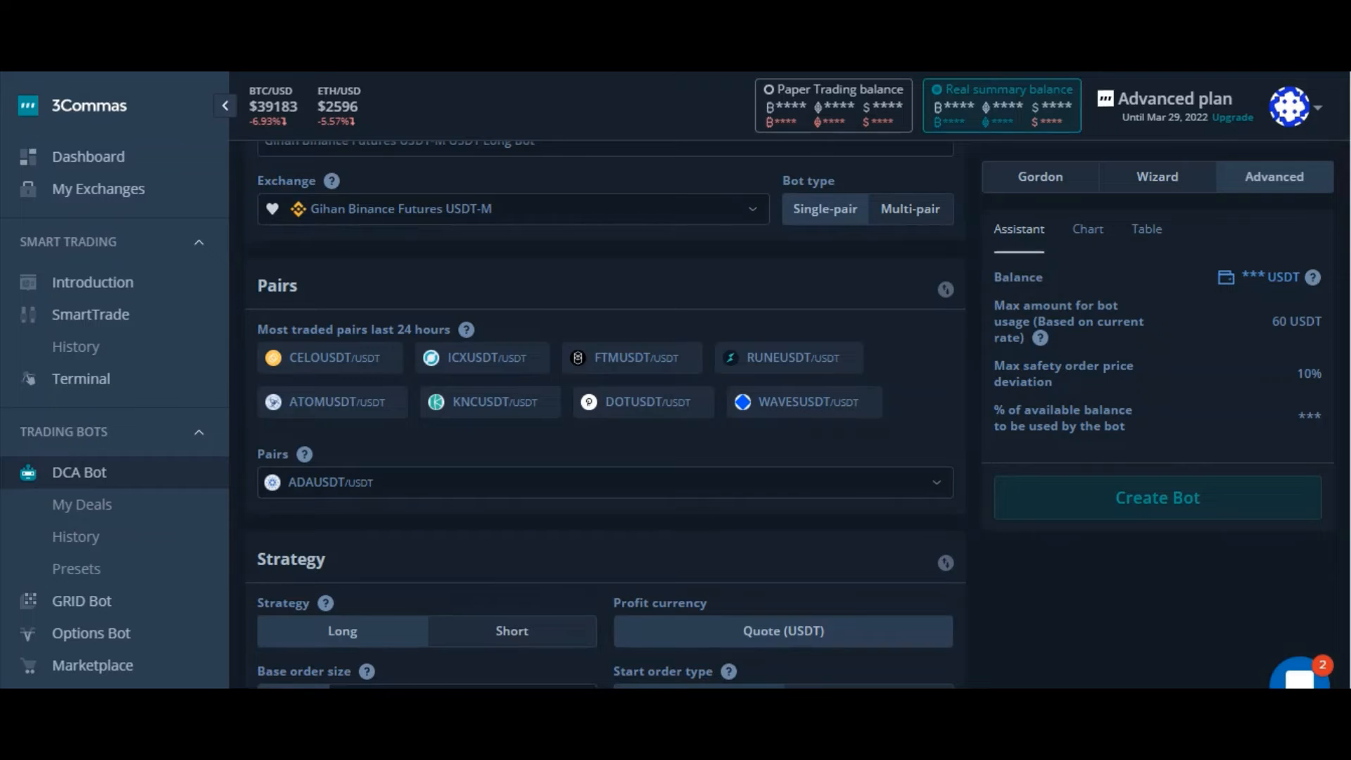
pyautogui.scroll(3, 597, 406)
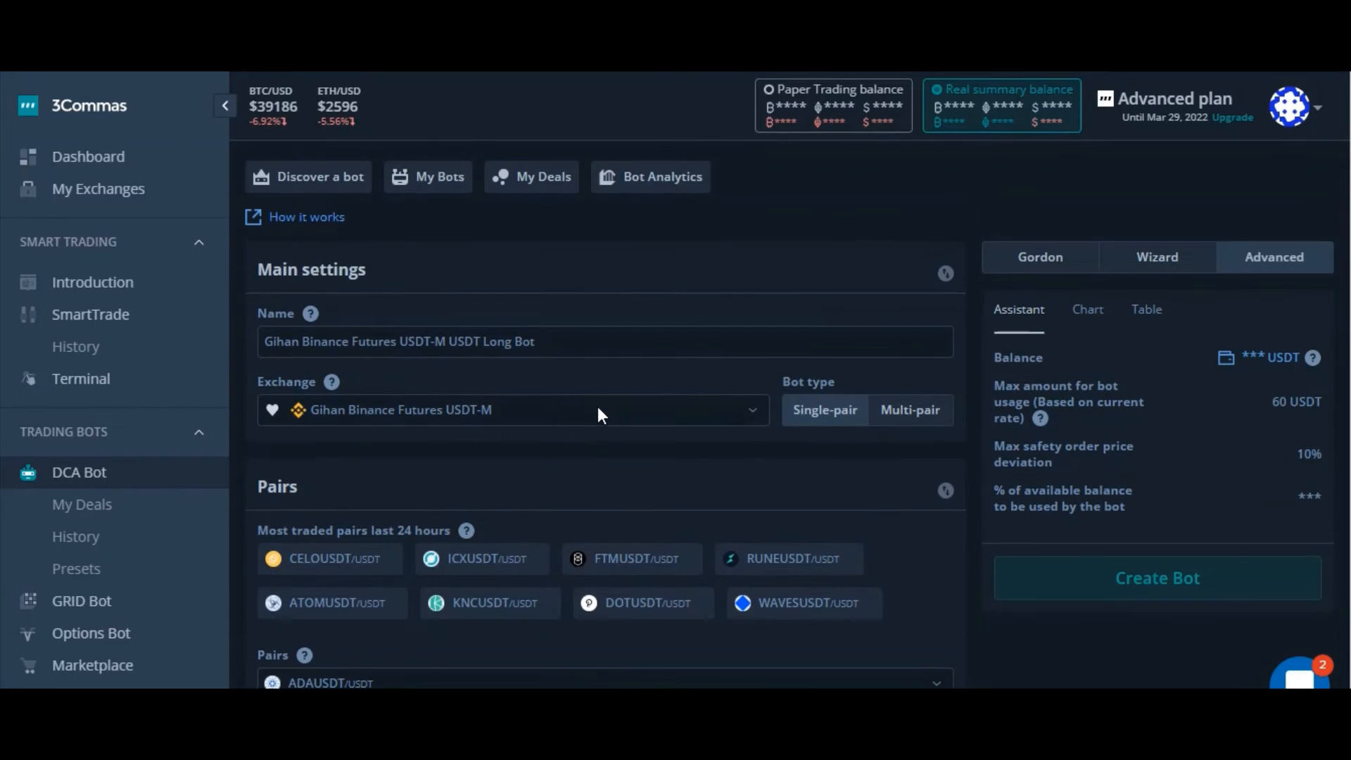
pyautogui.scroll(-4, 598, 407)
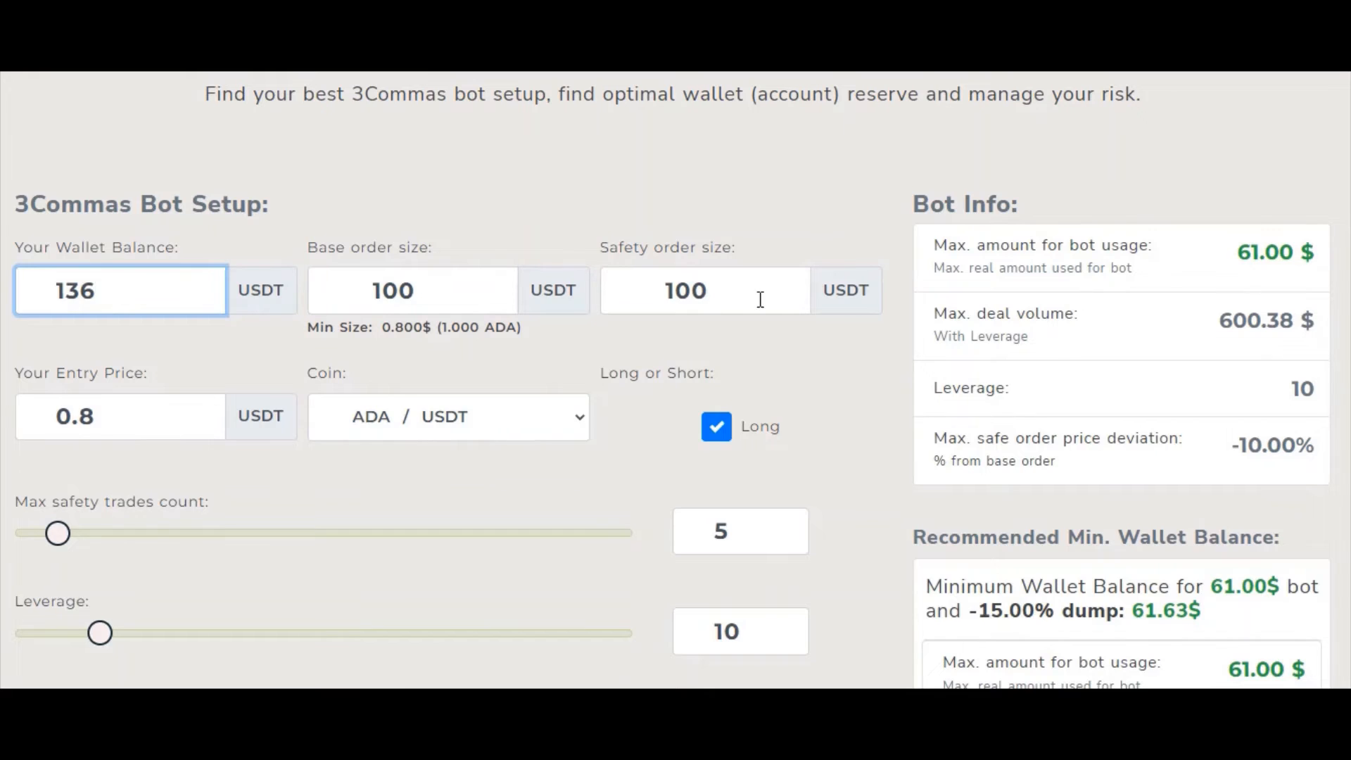
pyautogui.scroll(-3, 227, 257)
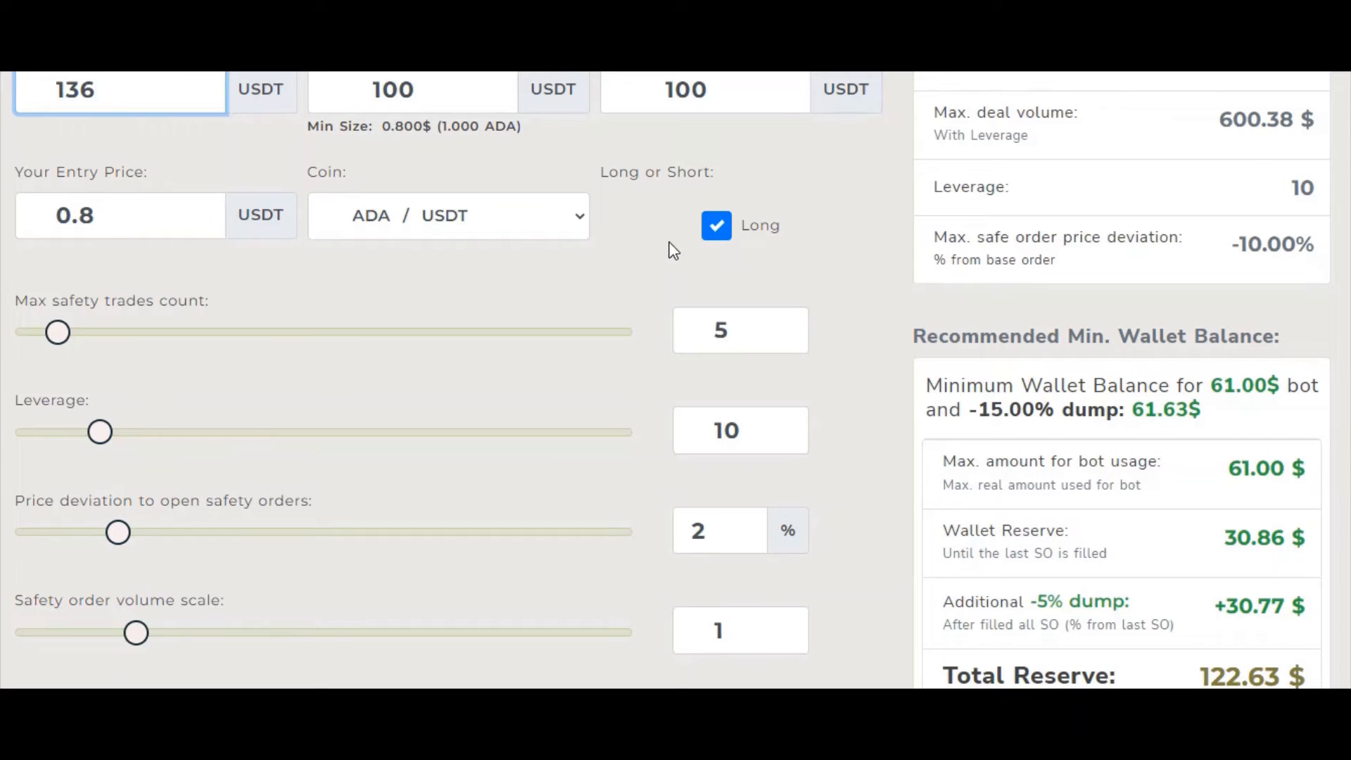
# - Toggle the calculator's Long option off and back on, and examine the leverage, price deviation, safety order scales and order table
pyautogui.click(719, 228)
pyautogui.click(713, 231)
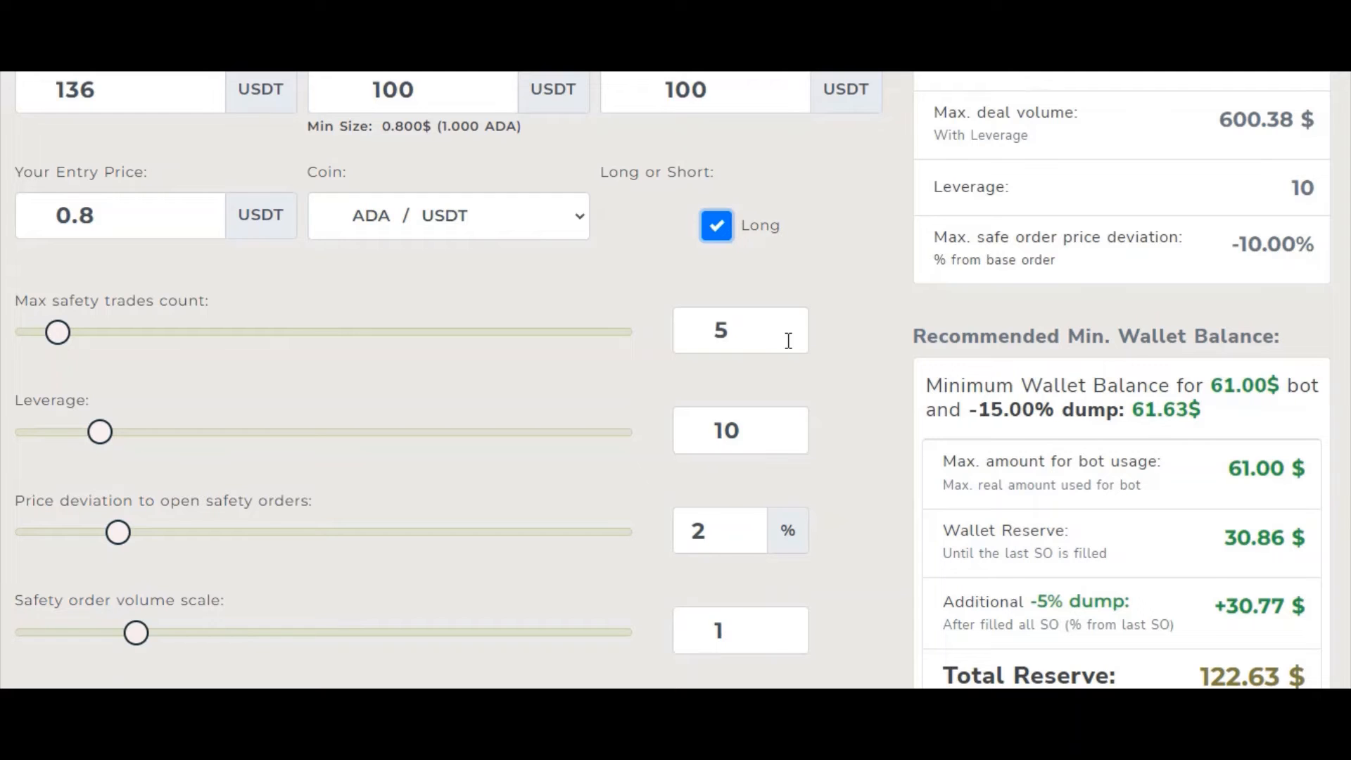
pyautogui.scroll(-1, 788, 340)
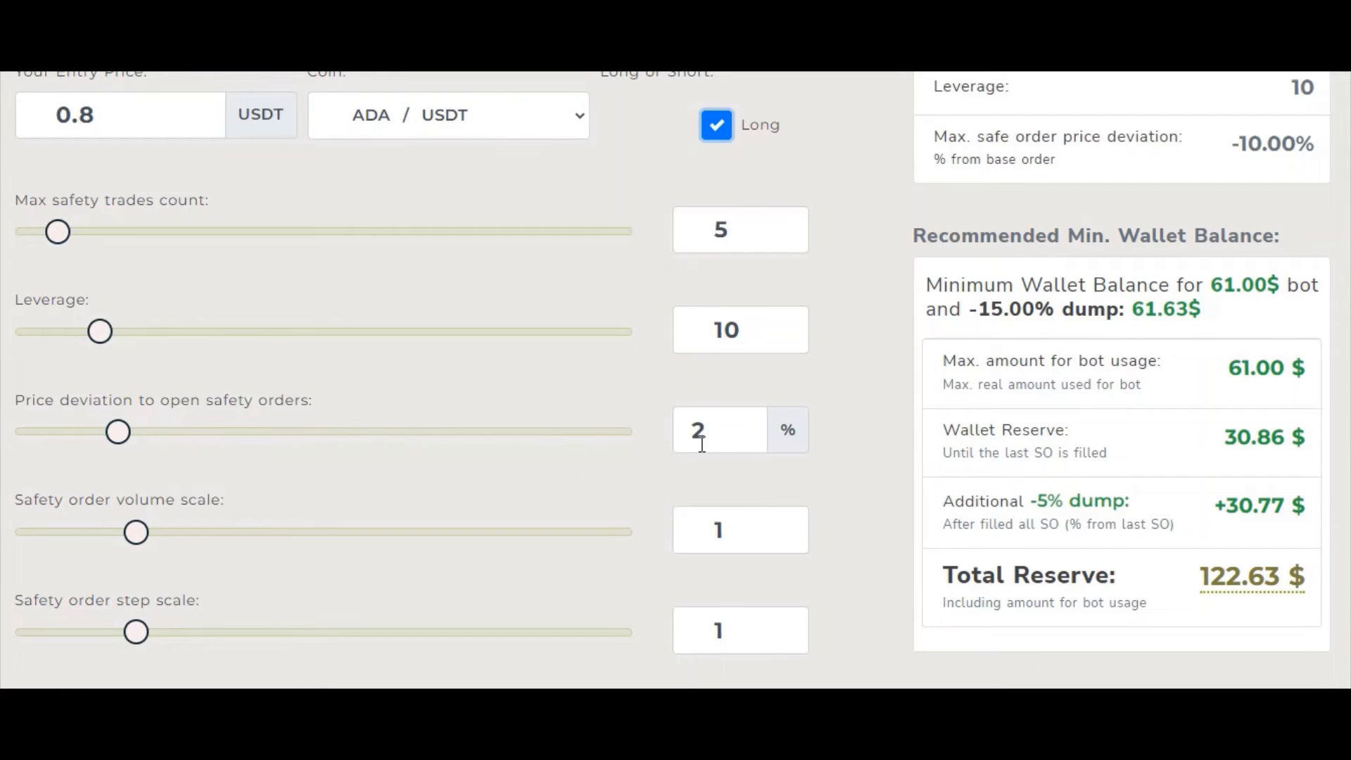
pyautogui.scroll(-1, 701, 443)
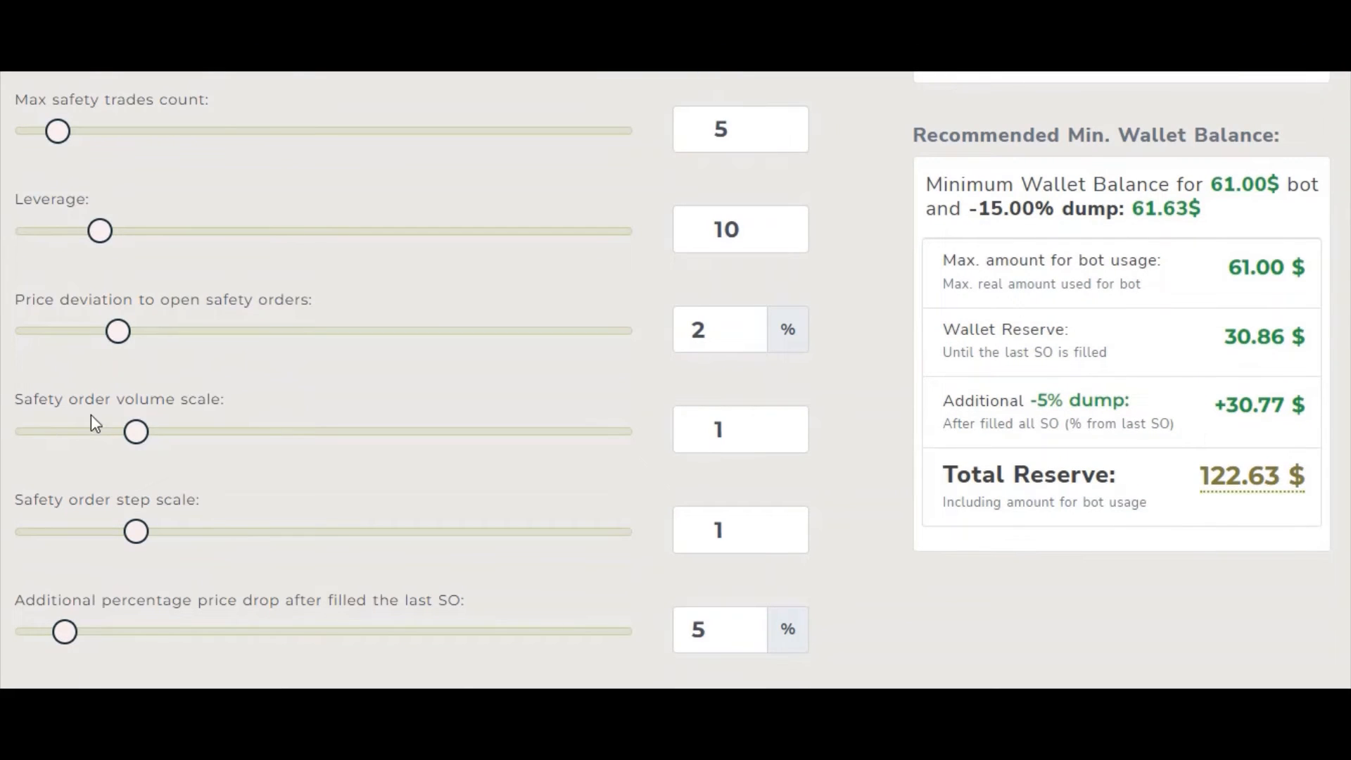
pyautogui.scroll(-1, 757, 434)
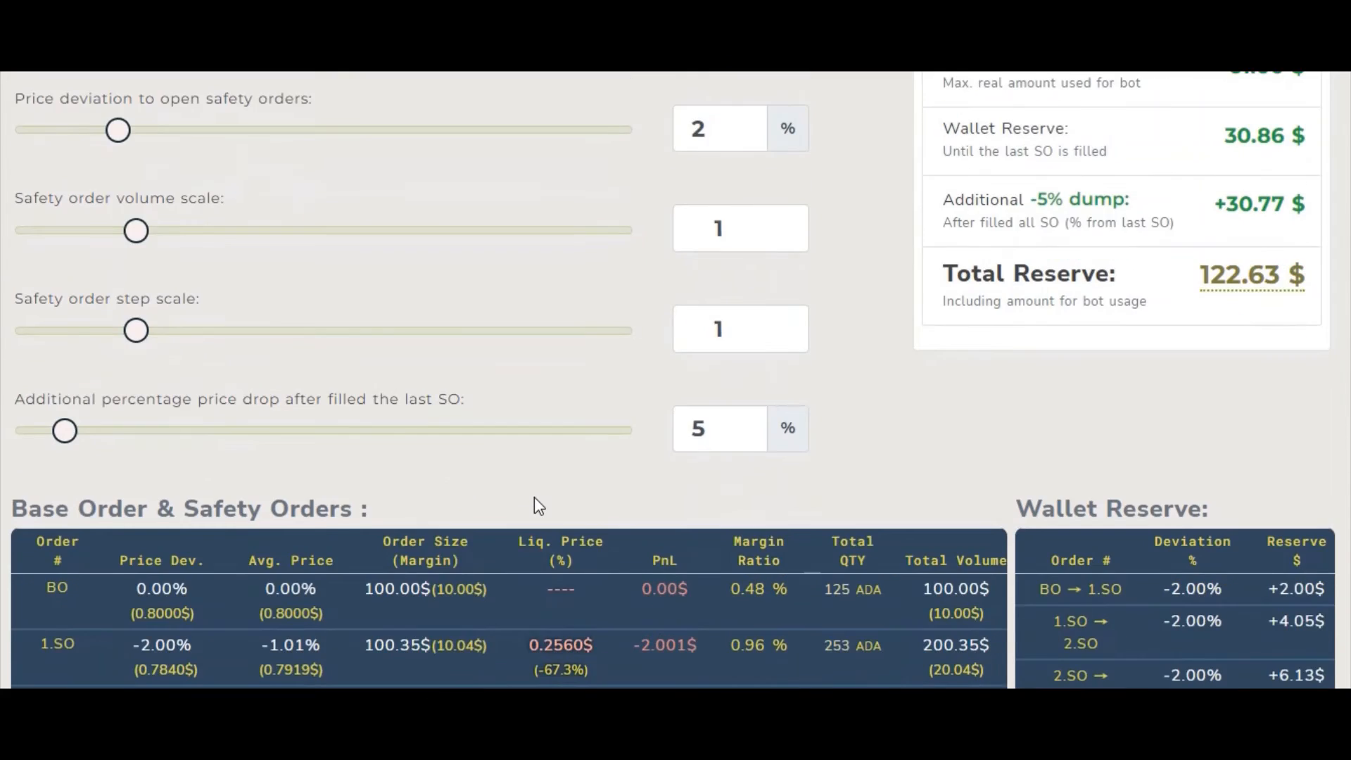
pyautogui.scroll(4, 534, 507)
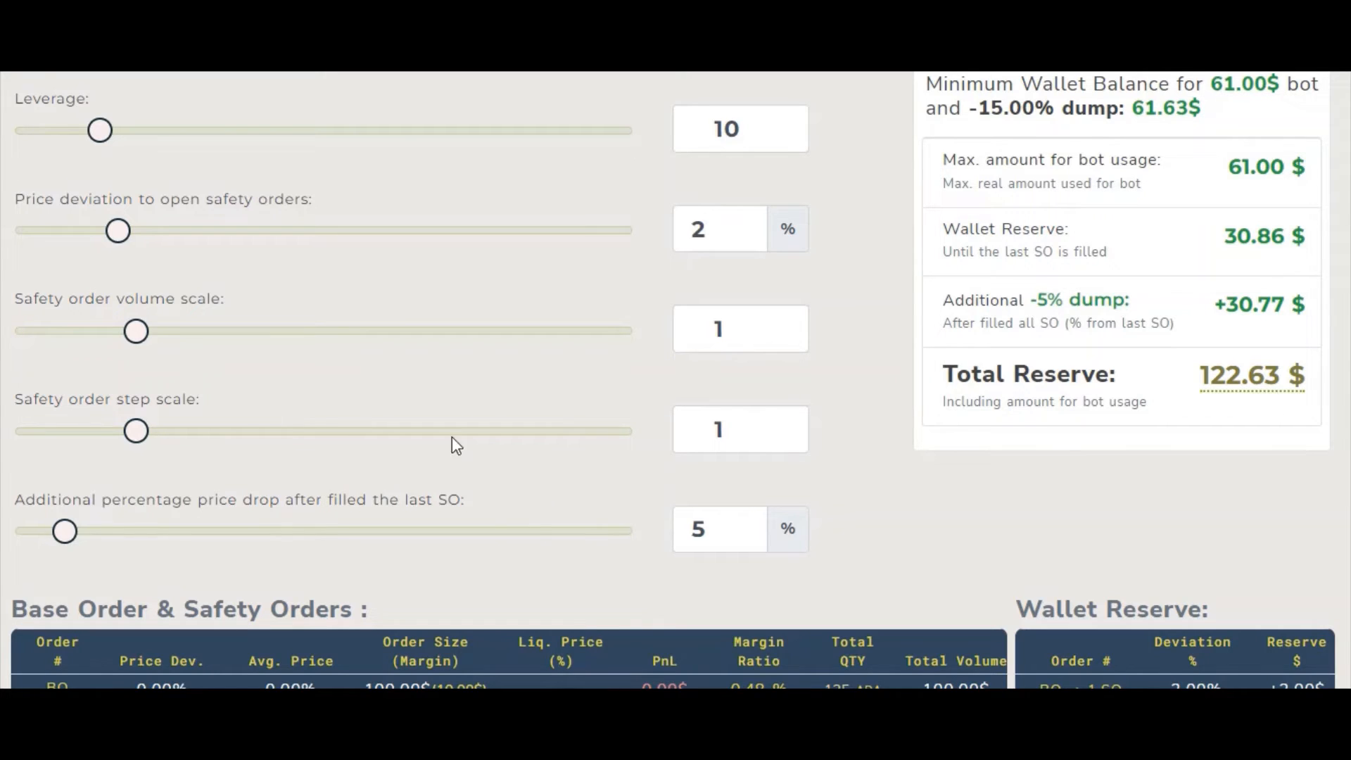
# - Set the additional percentage price drop after the last filled safety order to 7% in the calculator
pyautogui.scroll(3, 636, 485)
pyautogui.scroll(-3, 635, 485)
pyautogui.click(727, 537)
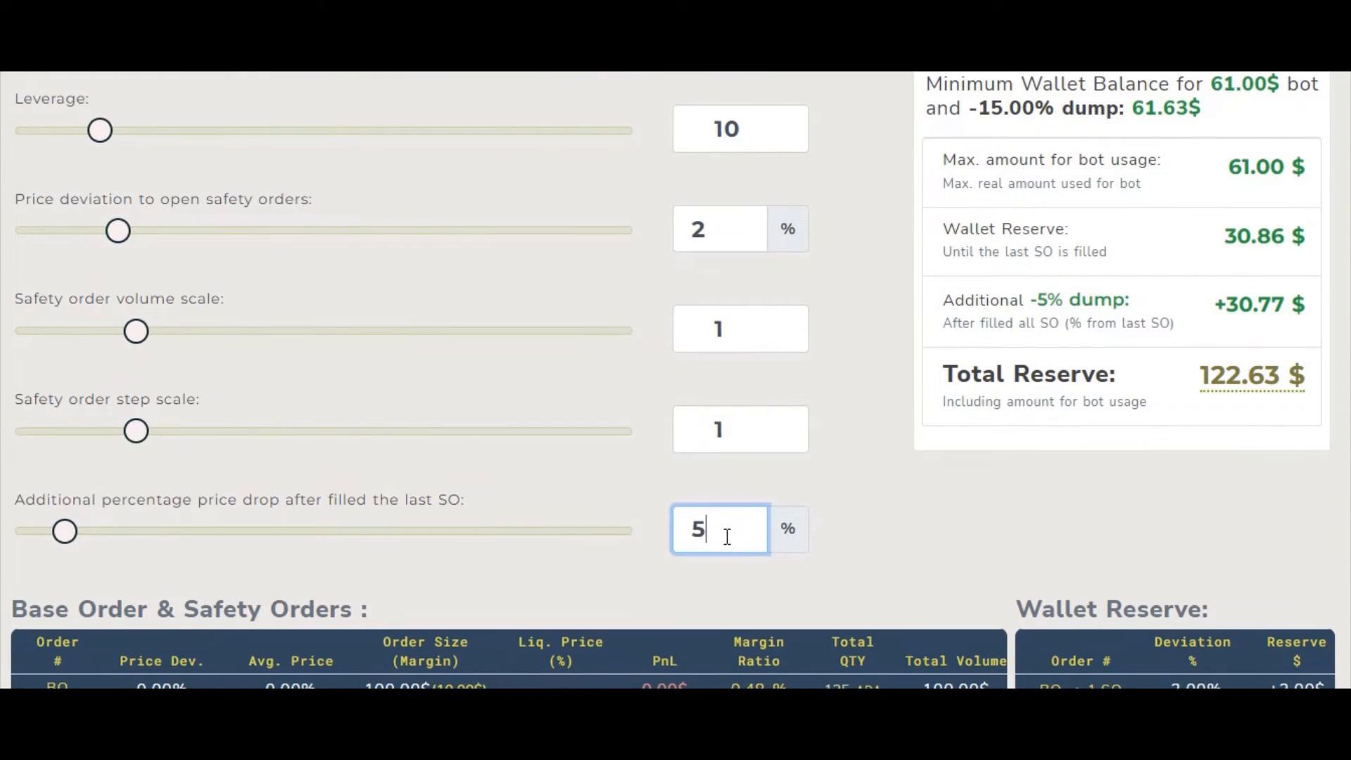
pyautogui.press('BackSpace')
pyautogui.write('10')
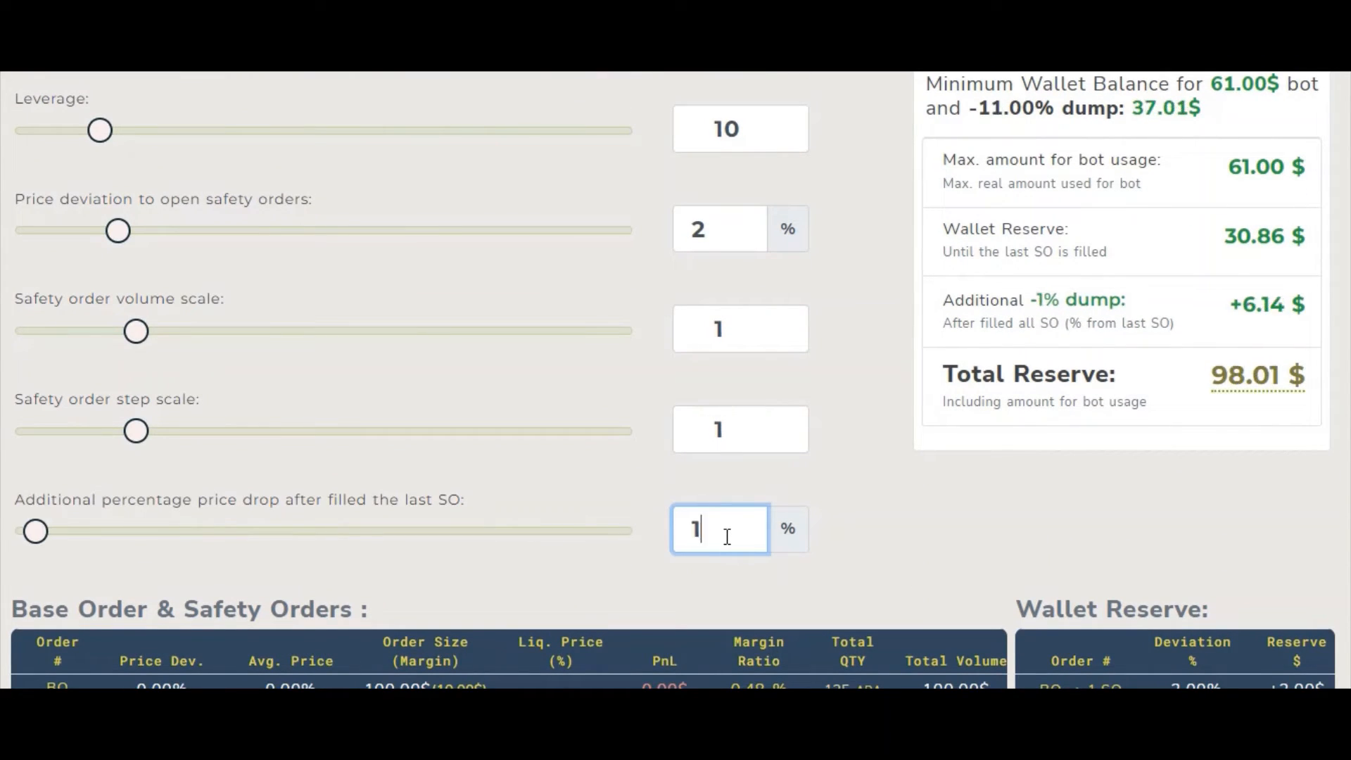
pyautogui.press('BackSpace')
pyautogui.press('BackSpace')
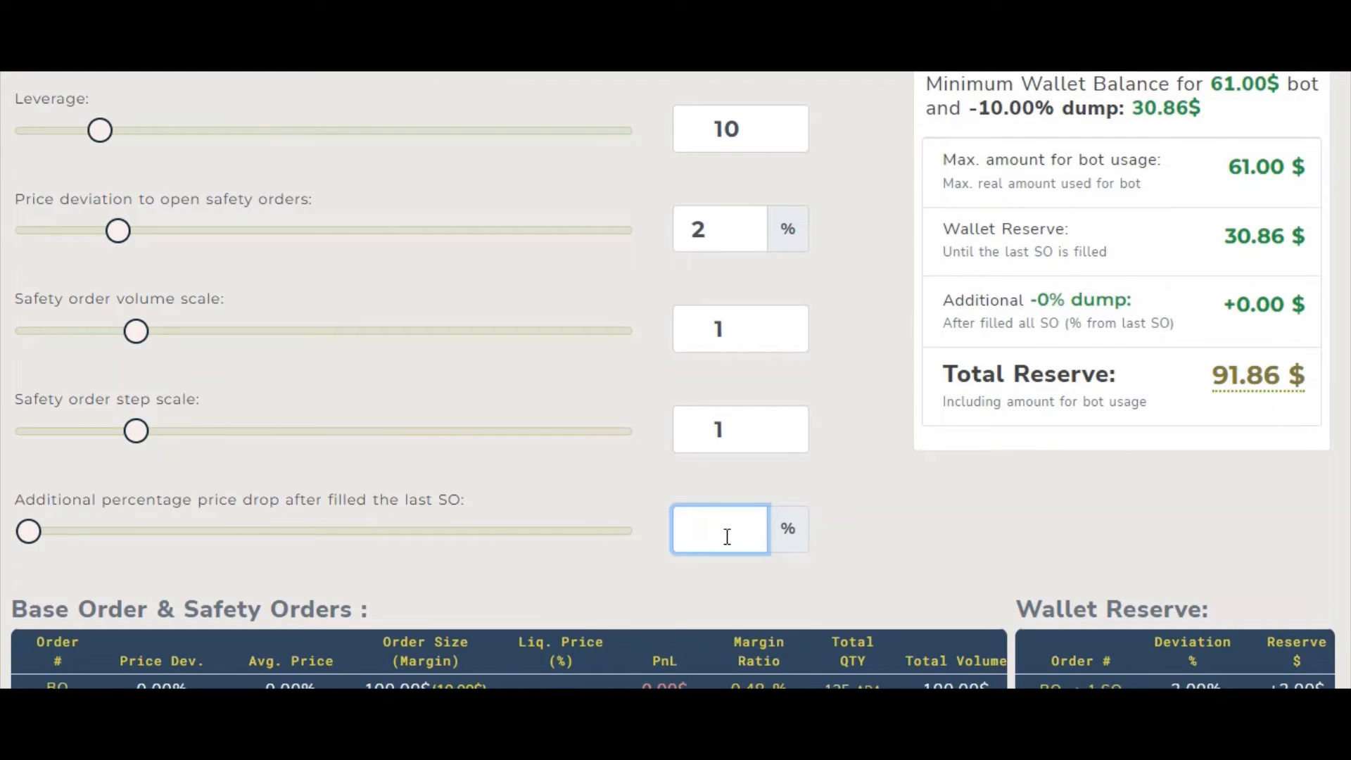
pyautogui.write('7')
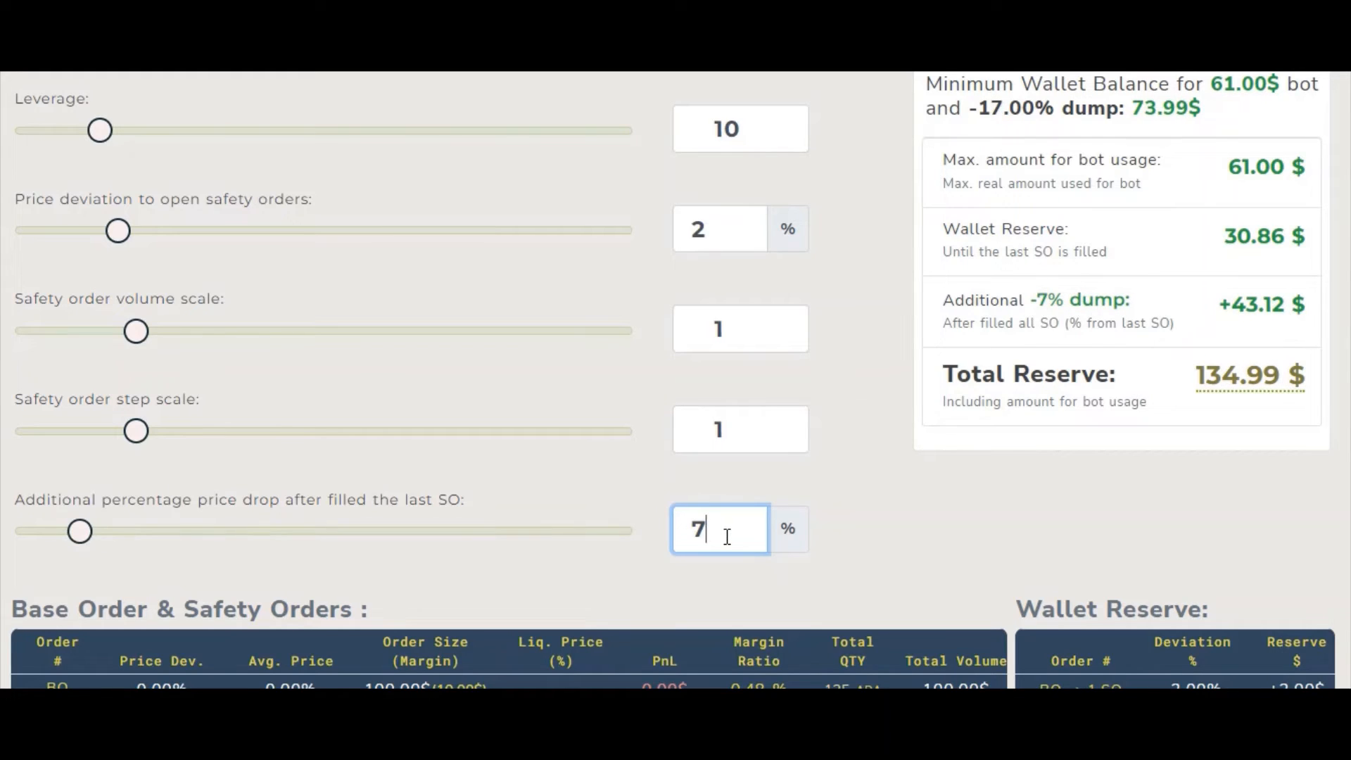
pyautogui.click(889, 484)
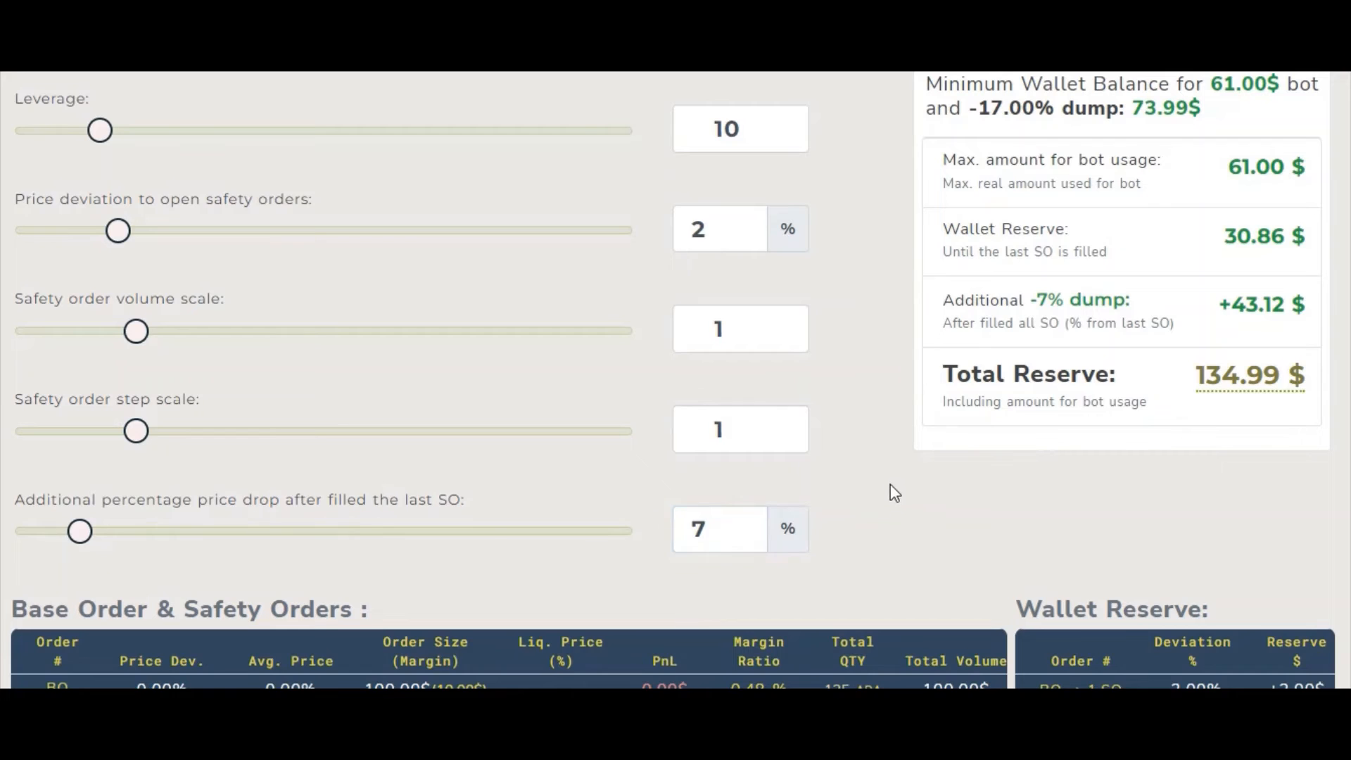
# - Review the calculator's Bot Info figures against the wallet balance, price deviation and additional price drop settings
pyautogui.scroll(3, 885, 485)
pyautogui.scroll(6, 884, 487)
pyautogui.scroll(-2, 882, 487)
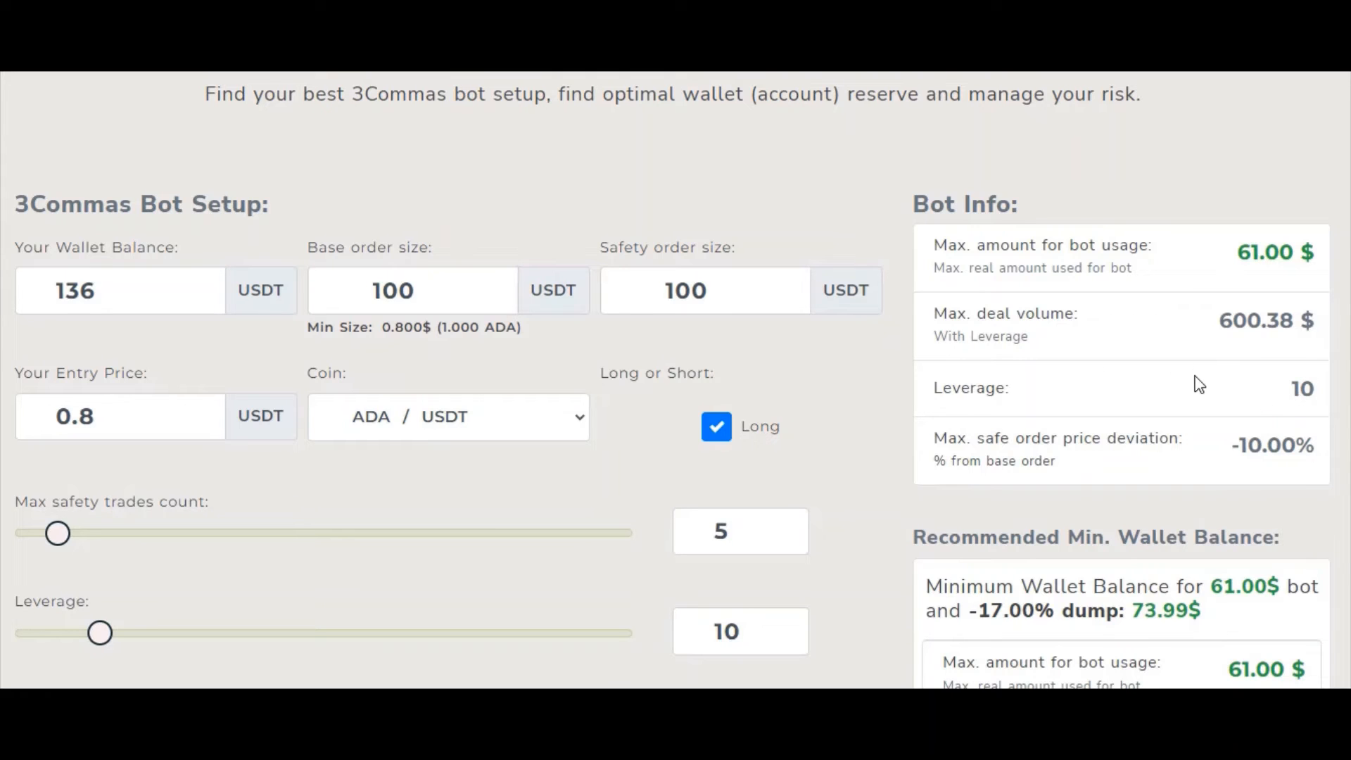
pyautogui.scroll(-3, 1200, 386)
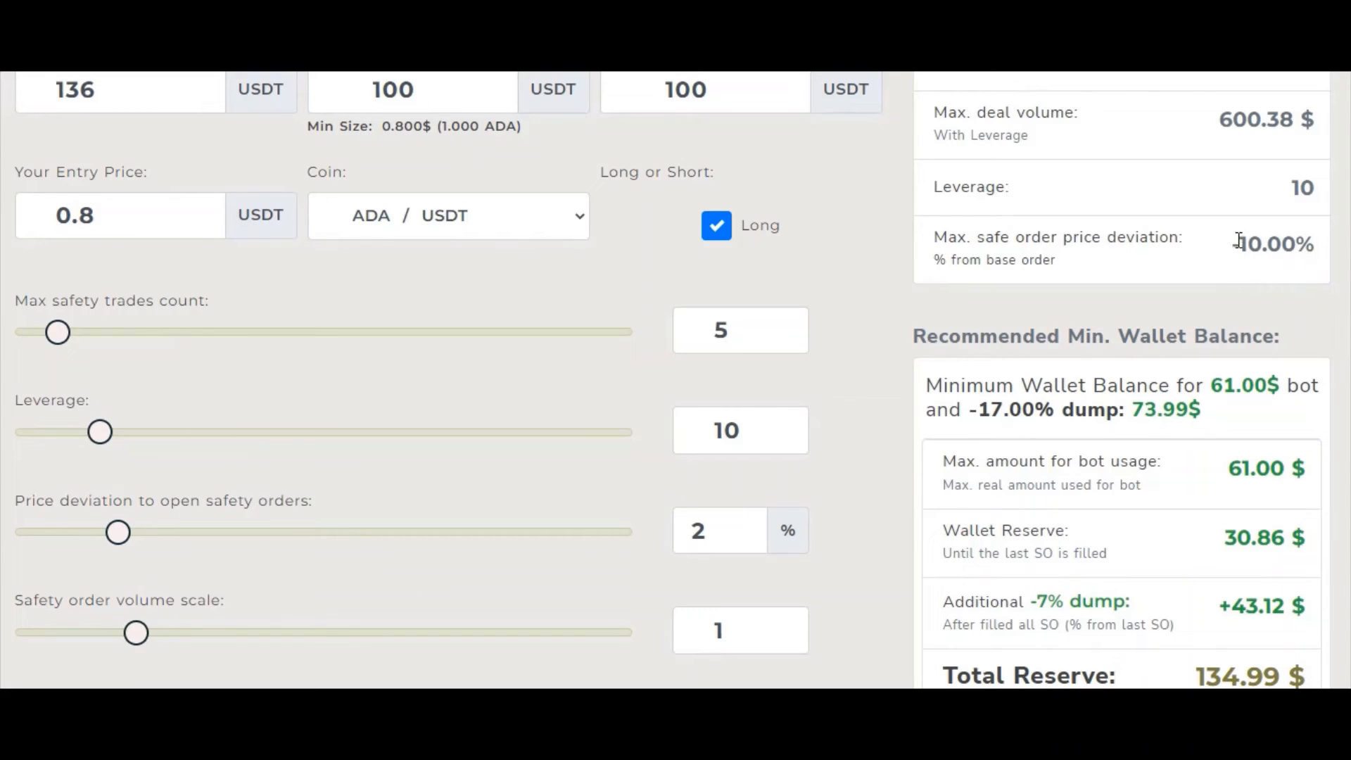
pyautogui.scroll(-2, 1055, 288)
pyautogui.scroll(-3, 832, 497)
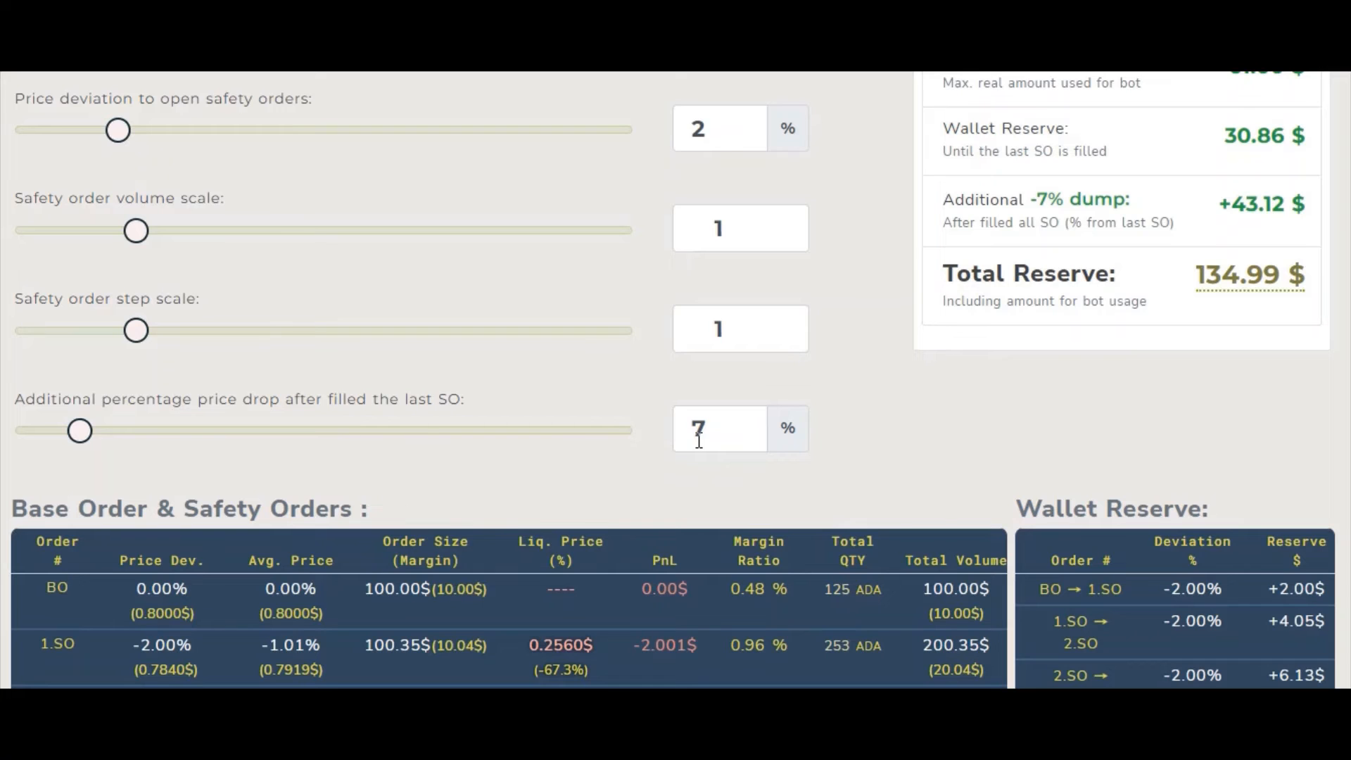
pyautogui.scroll(10, 704, 436)
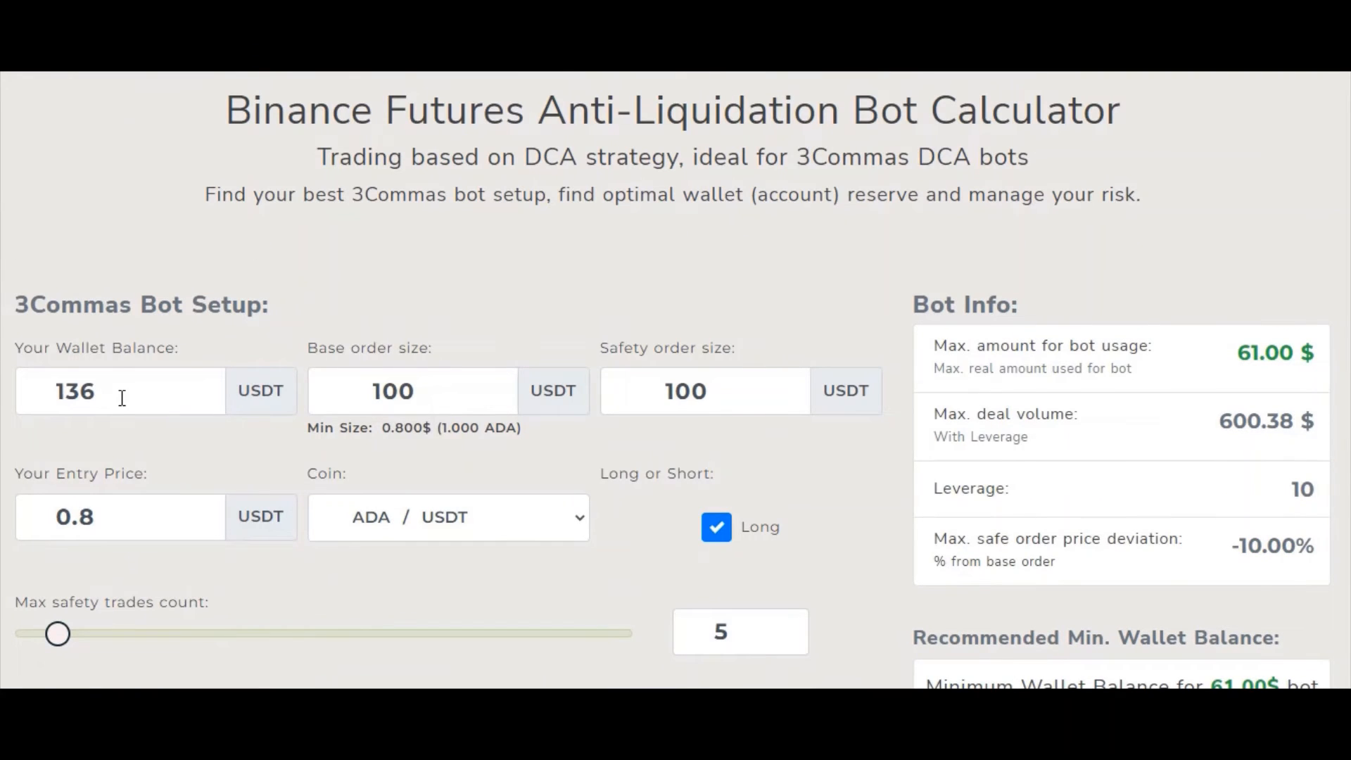
pyautogui.scroll(-4, 297, 429)
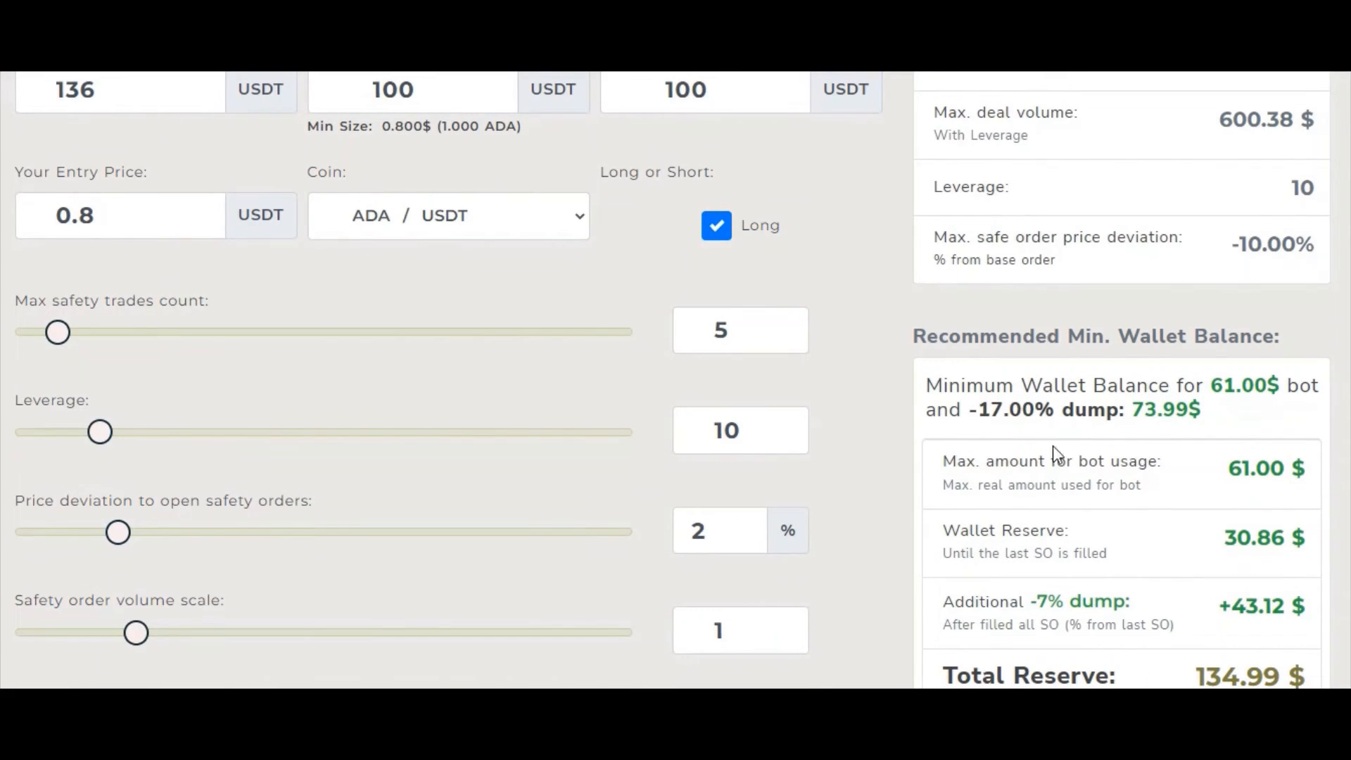
# - Examine the recommended minimum wallet balance breakdown: bot usage, wallet reserve, additional dump reserve and total reserve, alongside the order table
pyautogui.scroll(-3, 1094, 449)
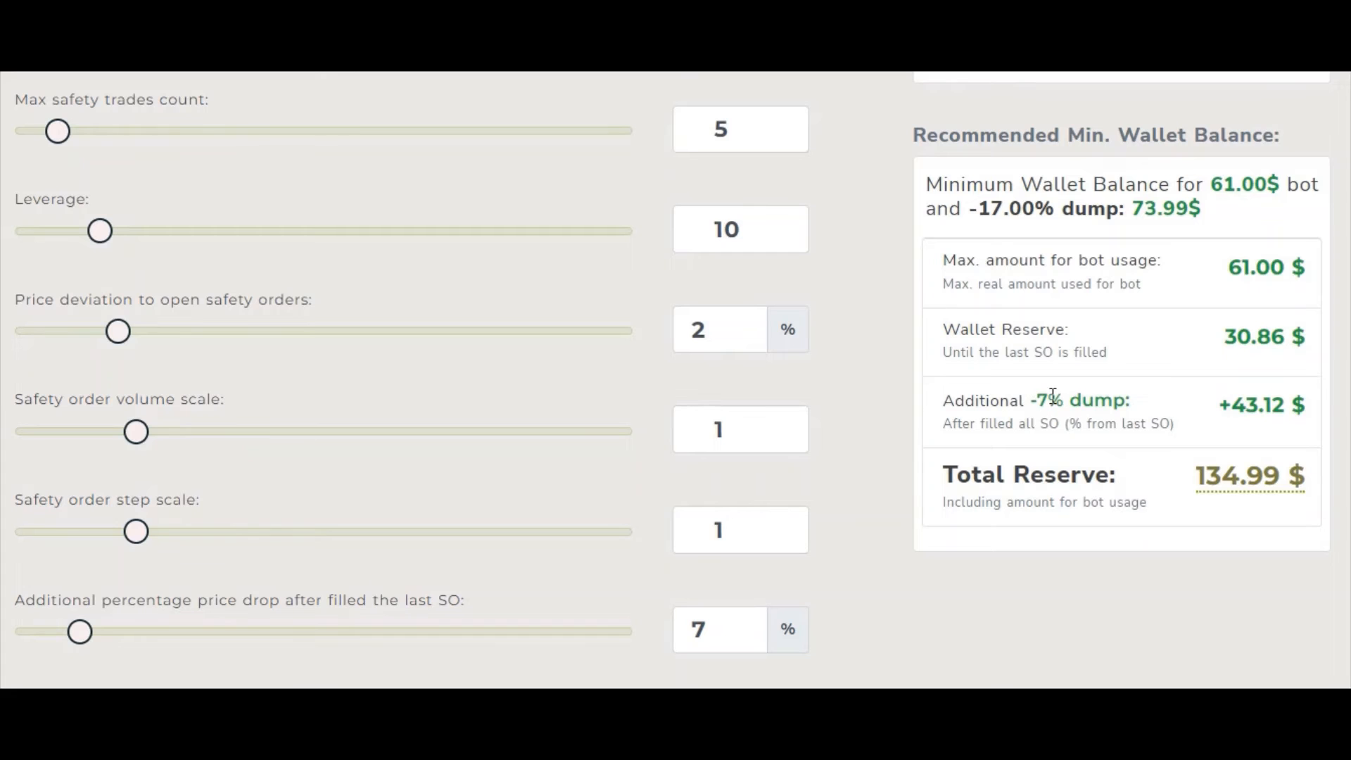
pyautogui.scroll(-2, 709, 543)
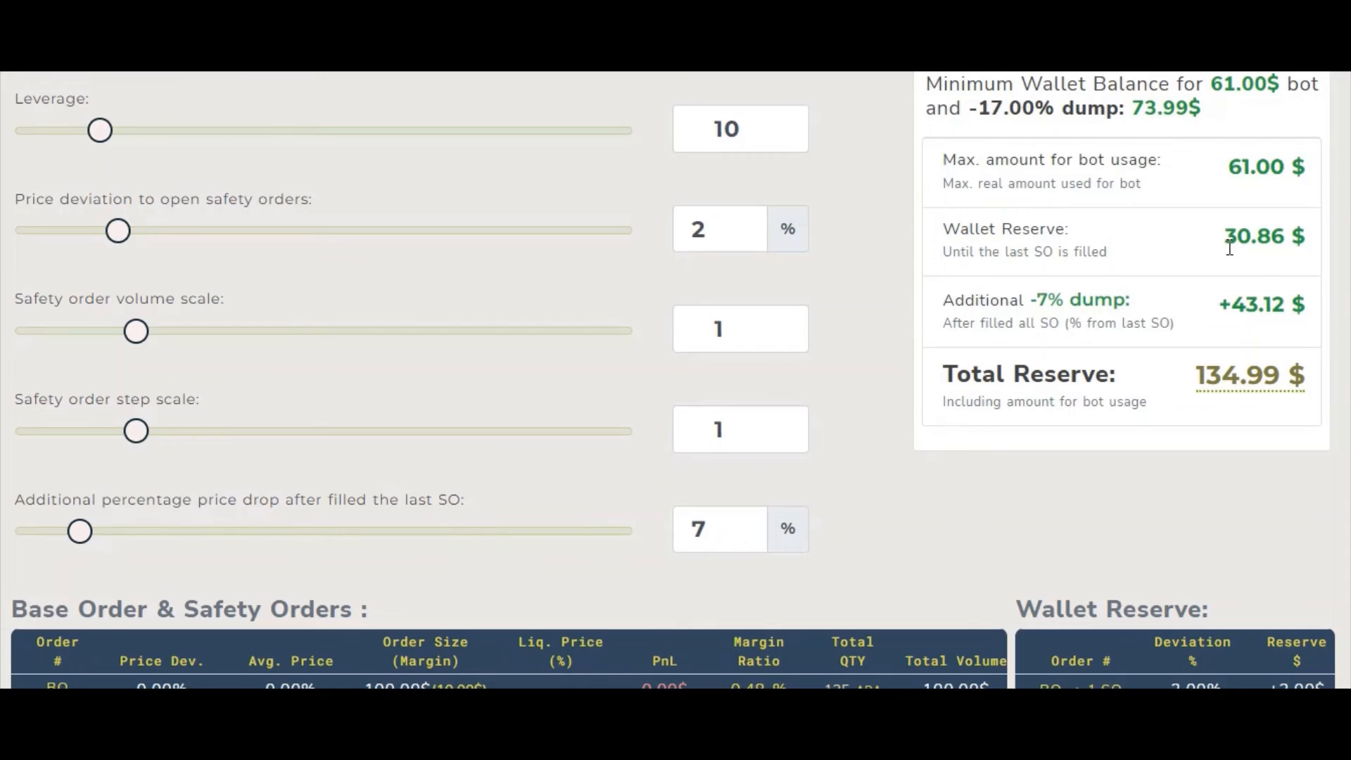
pyautogui.scroll(-1, 1239, 282)
pyautogui.scroll(1, 1196, 339)
pyautogui.scroll(2, 1043, 391)
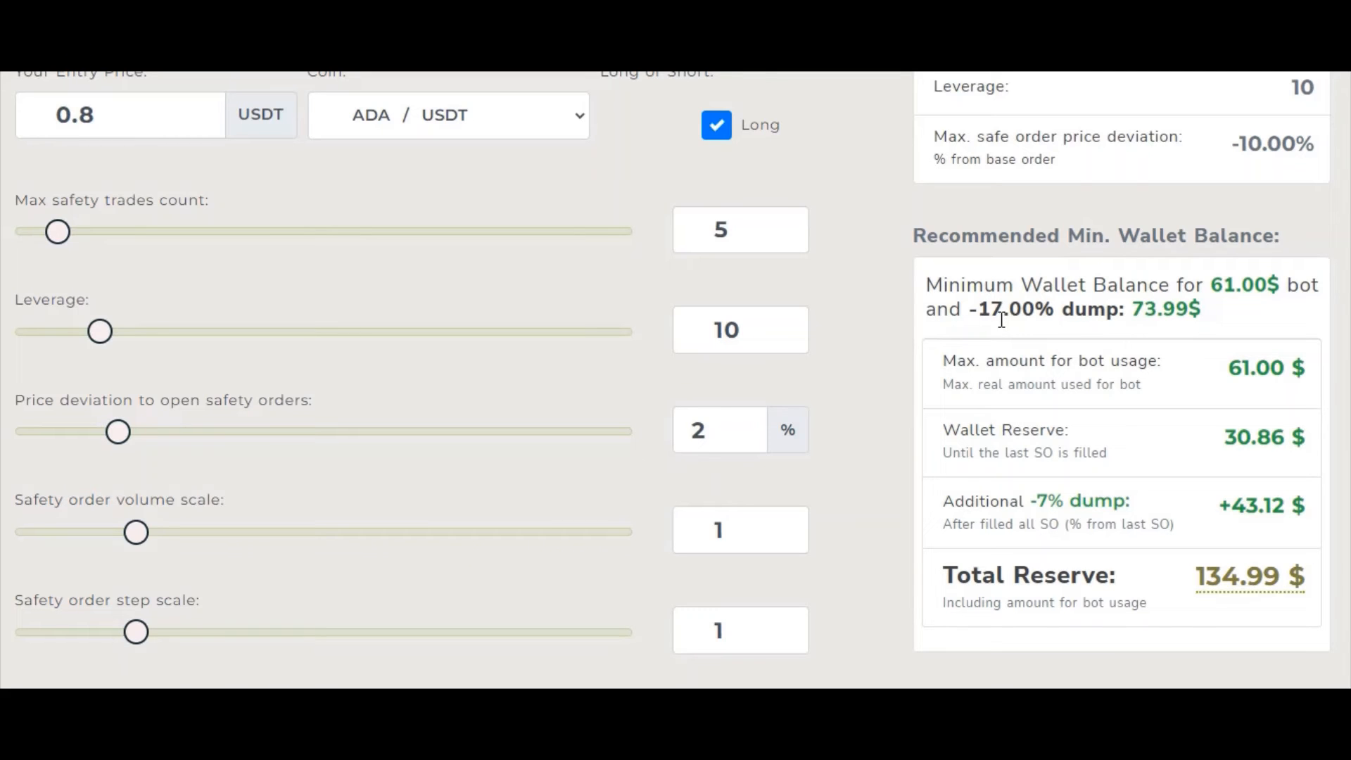
pyautogui.scroll(-4, 1001, 318)
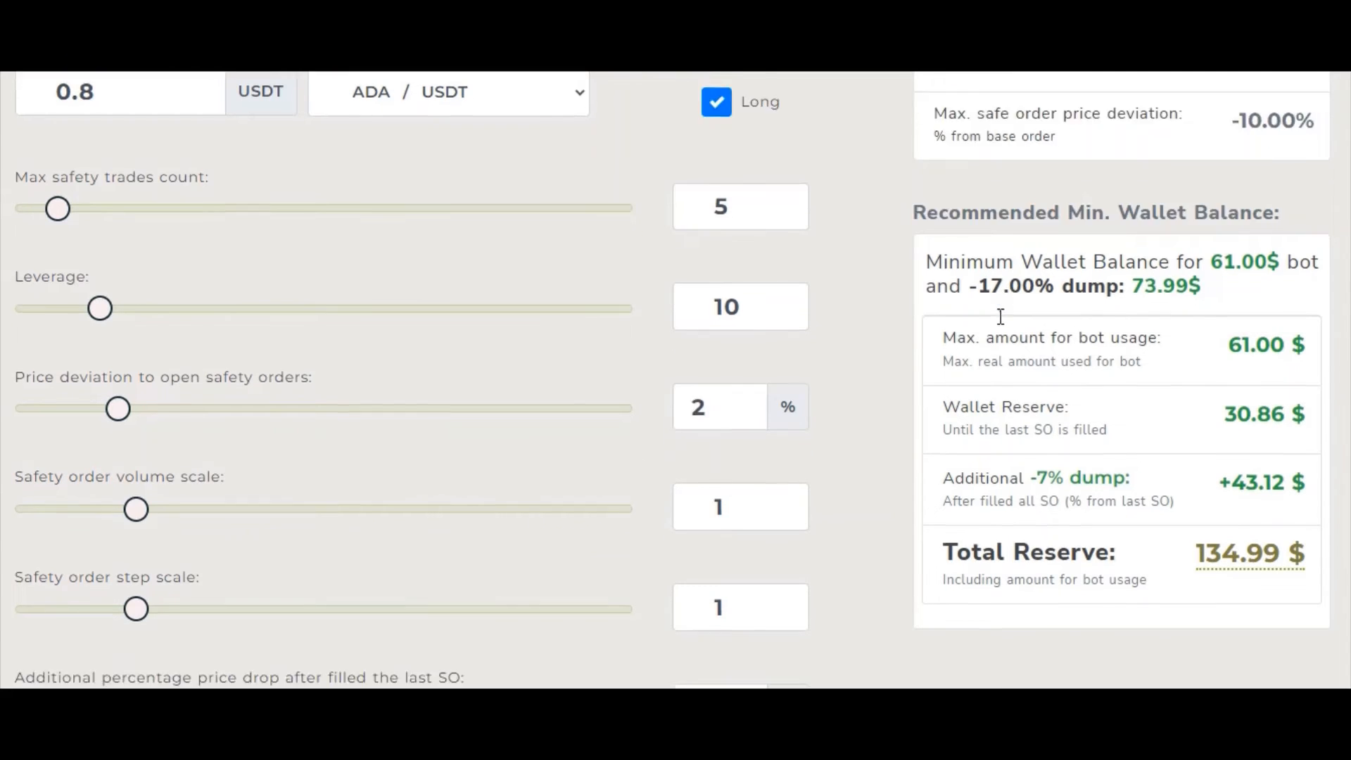
pyautogui.scroll(-3, 996, 317)
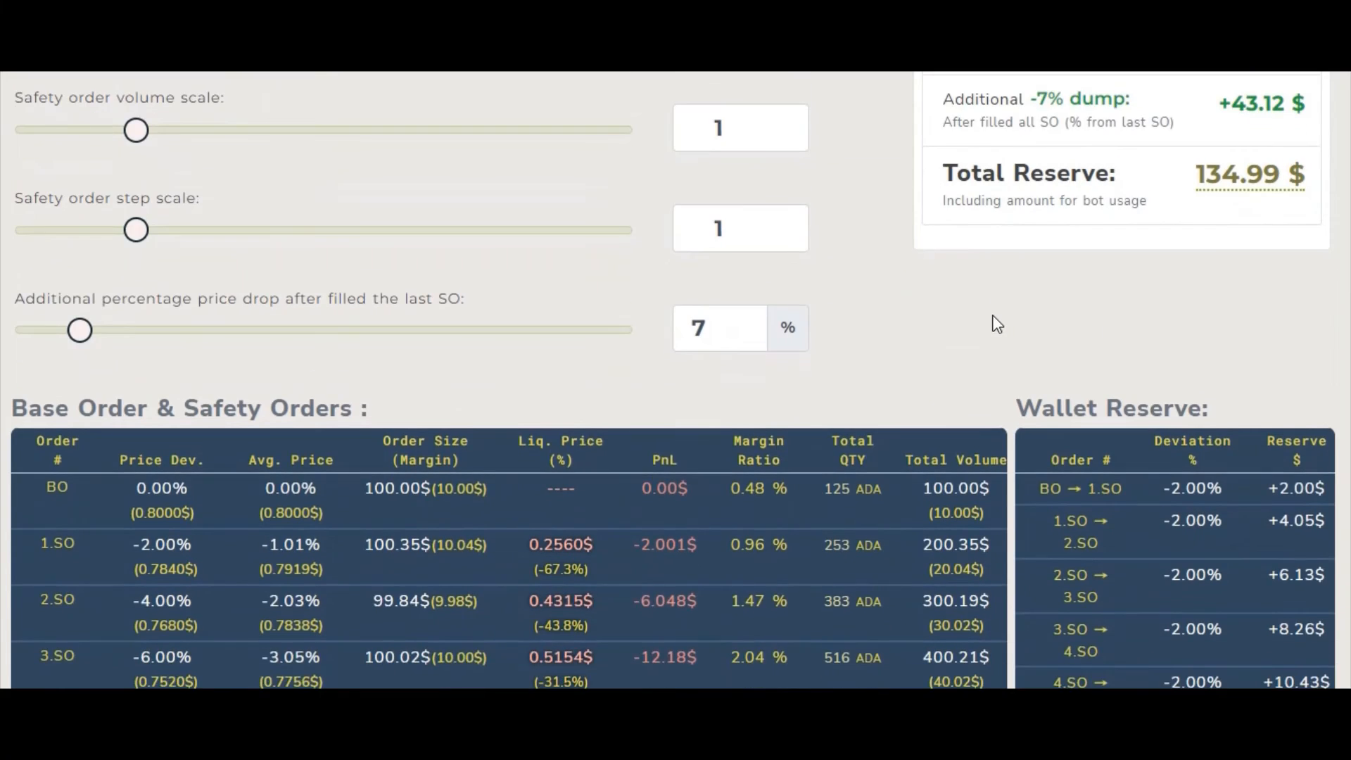
pyautogui.scroll(5, 996, 318)
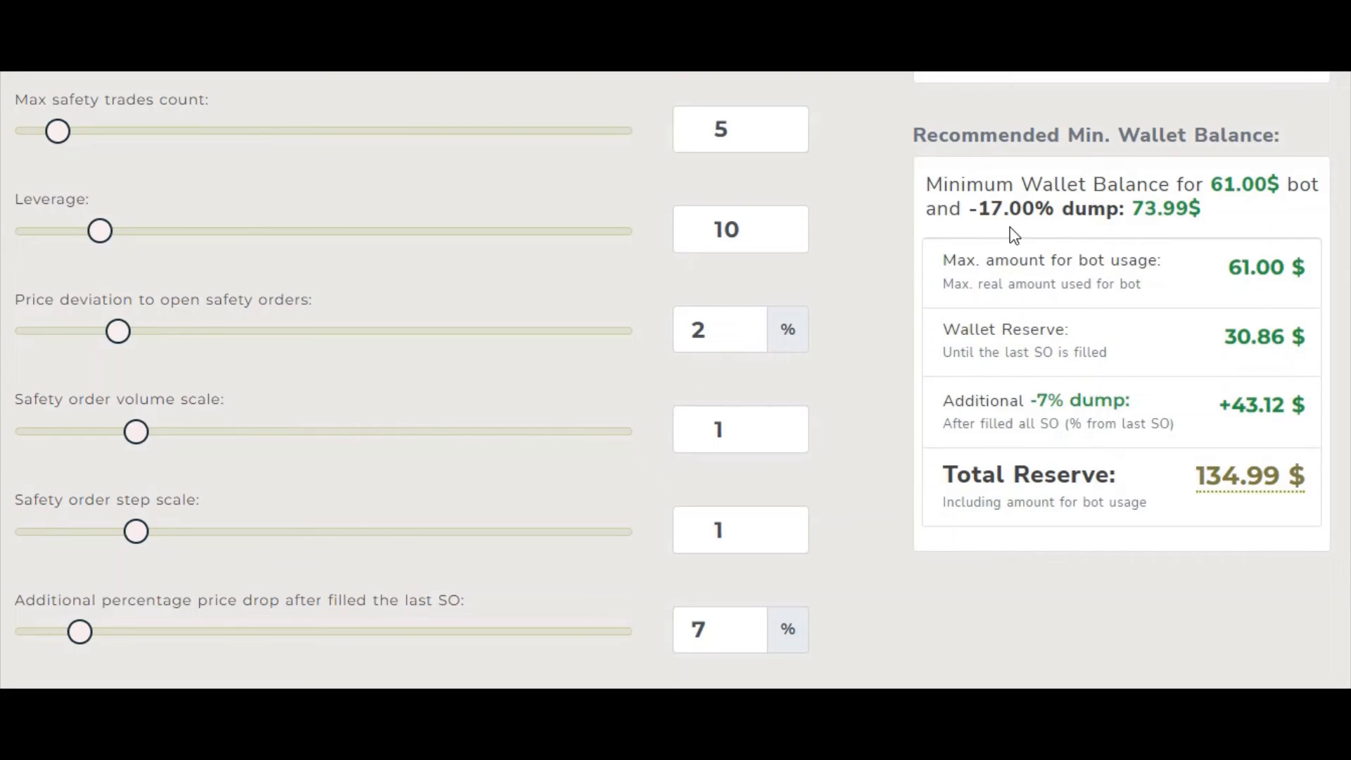
pyautogui.scroll(3, 891, 401)
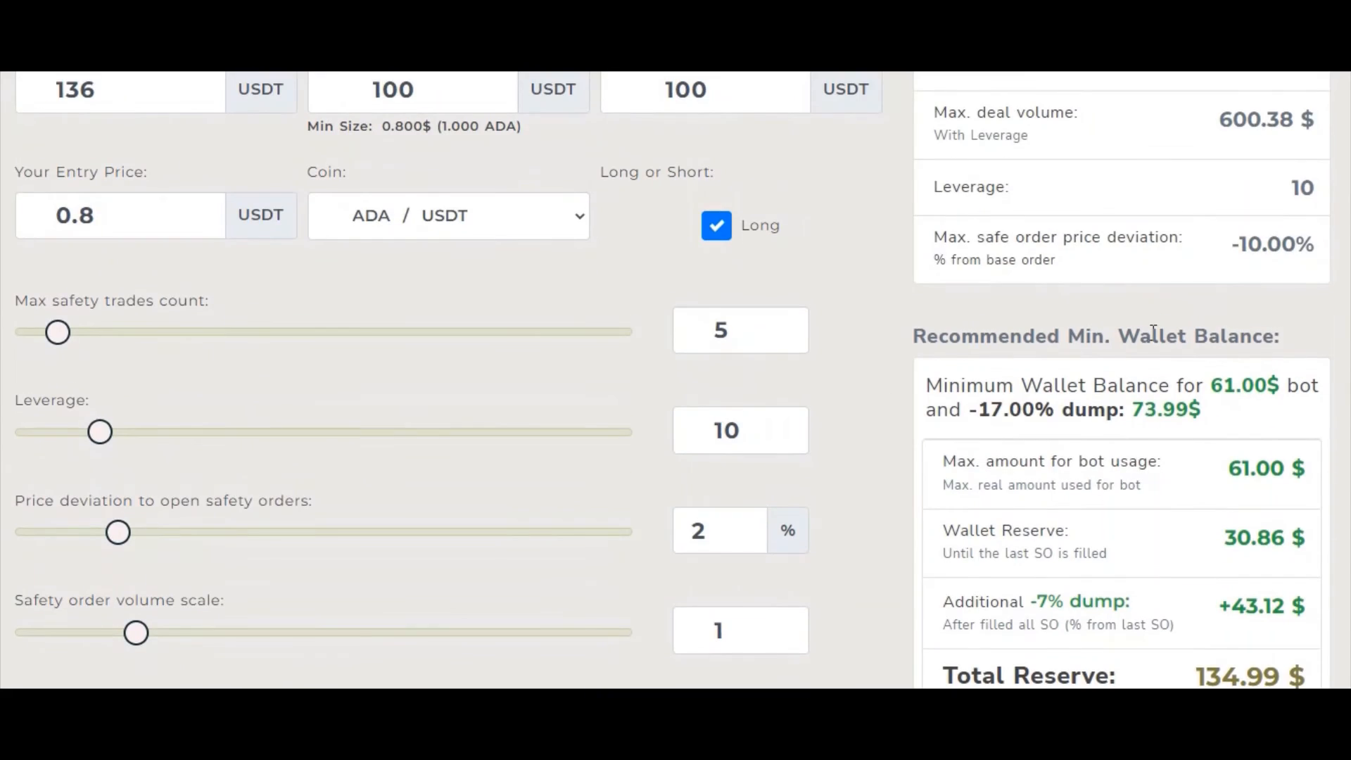
pyautogui.scroll(-7, 719, 492)
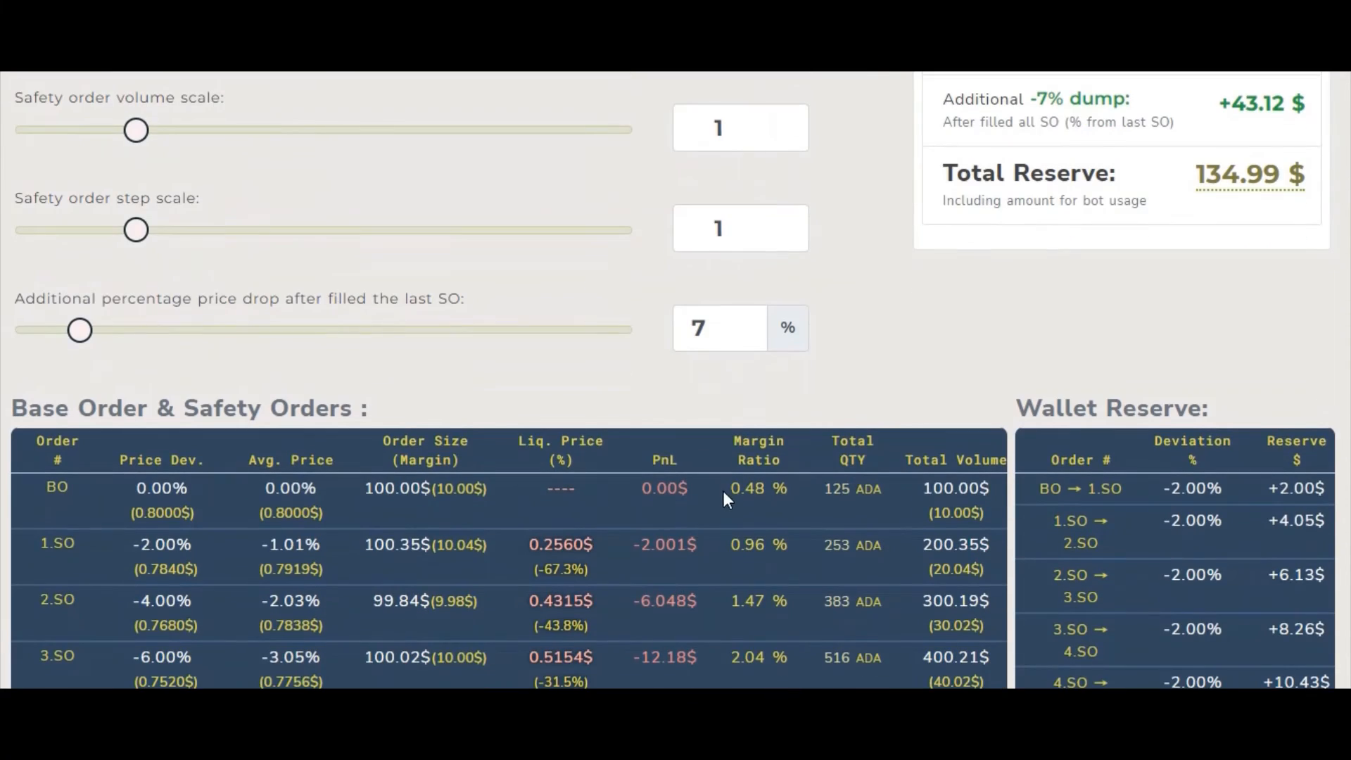
pyautogui.scroll(6, 907, 328)
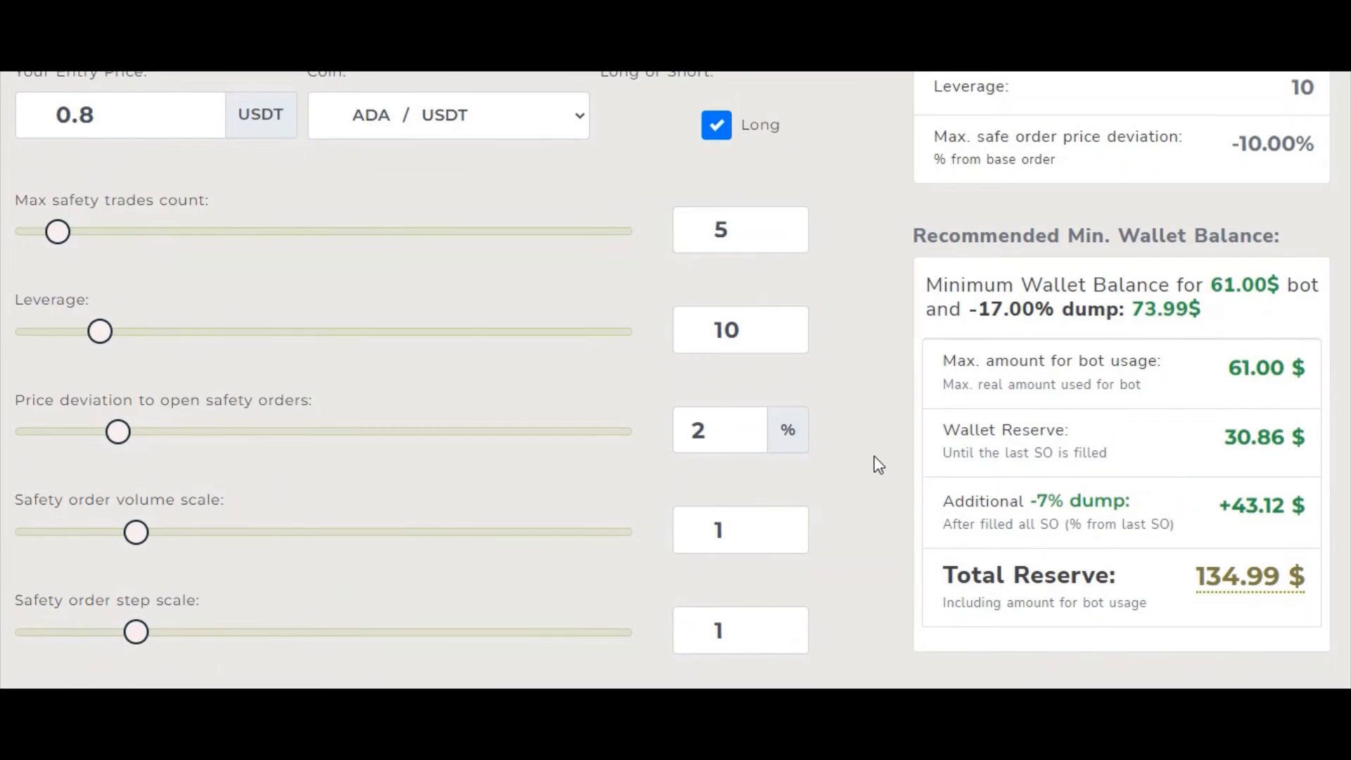
pyautogui.scroll(-2, 851, 481)
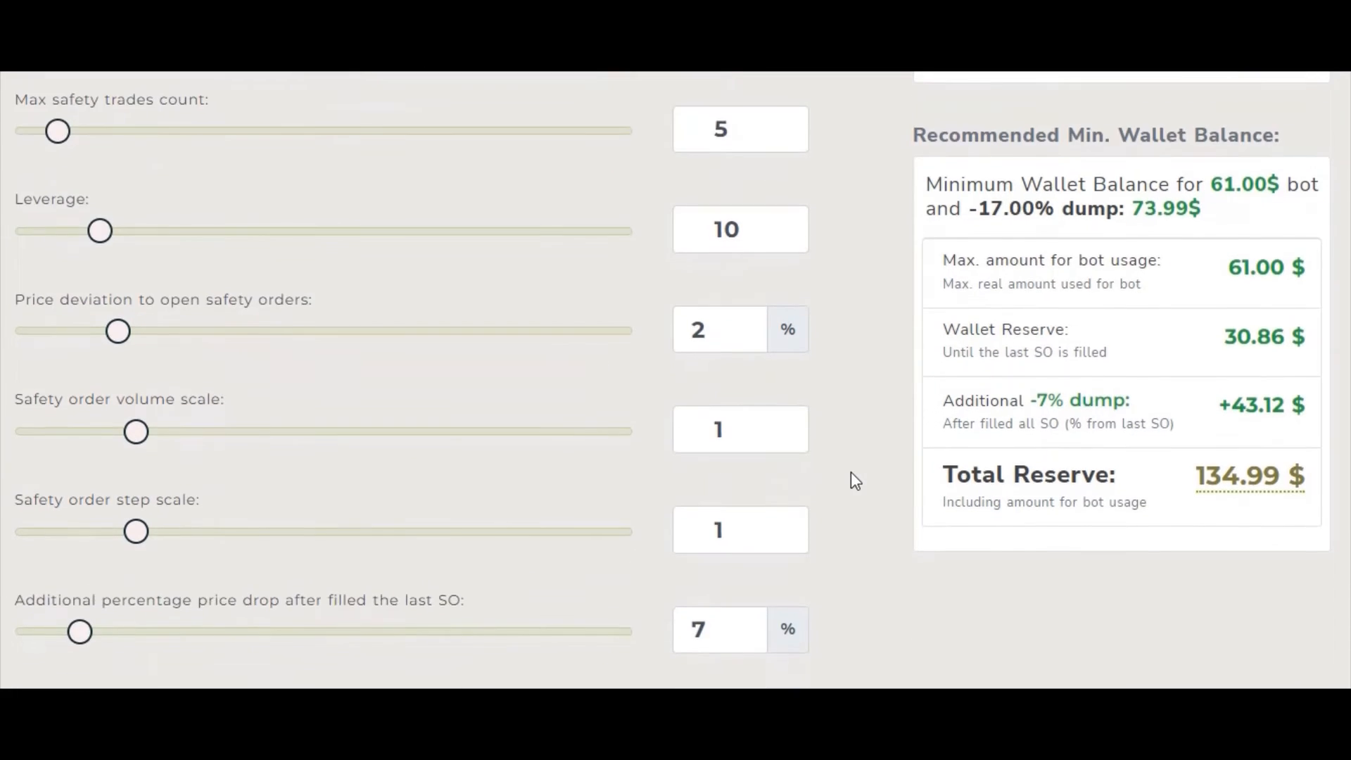
# - Try a wallet balance of 1360 USDT, check its effect on the order table, and restore the balance to 136 USDT
pyautogui.scroll(7, 853, 479)
pyautogui.click(120, 400)
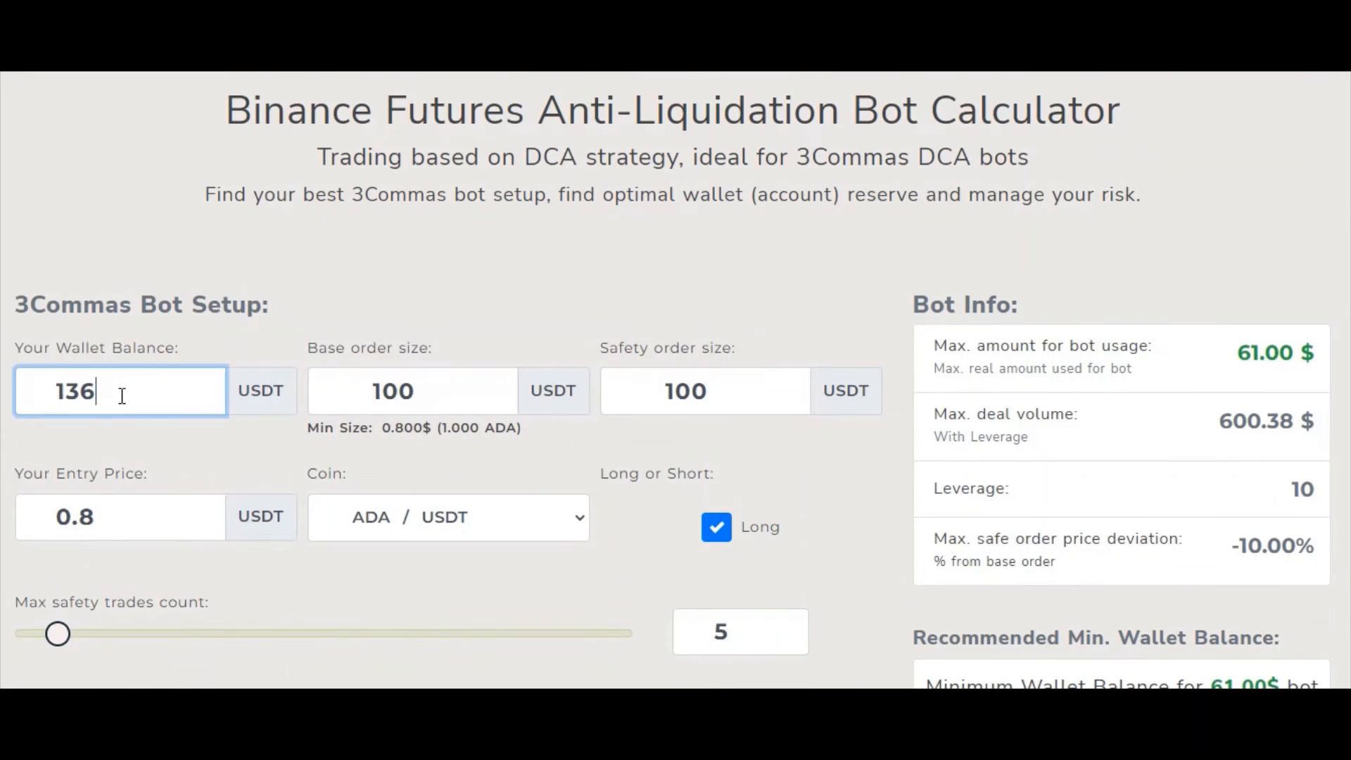
pyautogui.write('0')
pyautogui.scroll(-2, 908, 471)
pyautogui.scroll(-2, 912, 472)
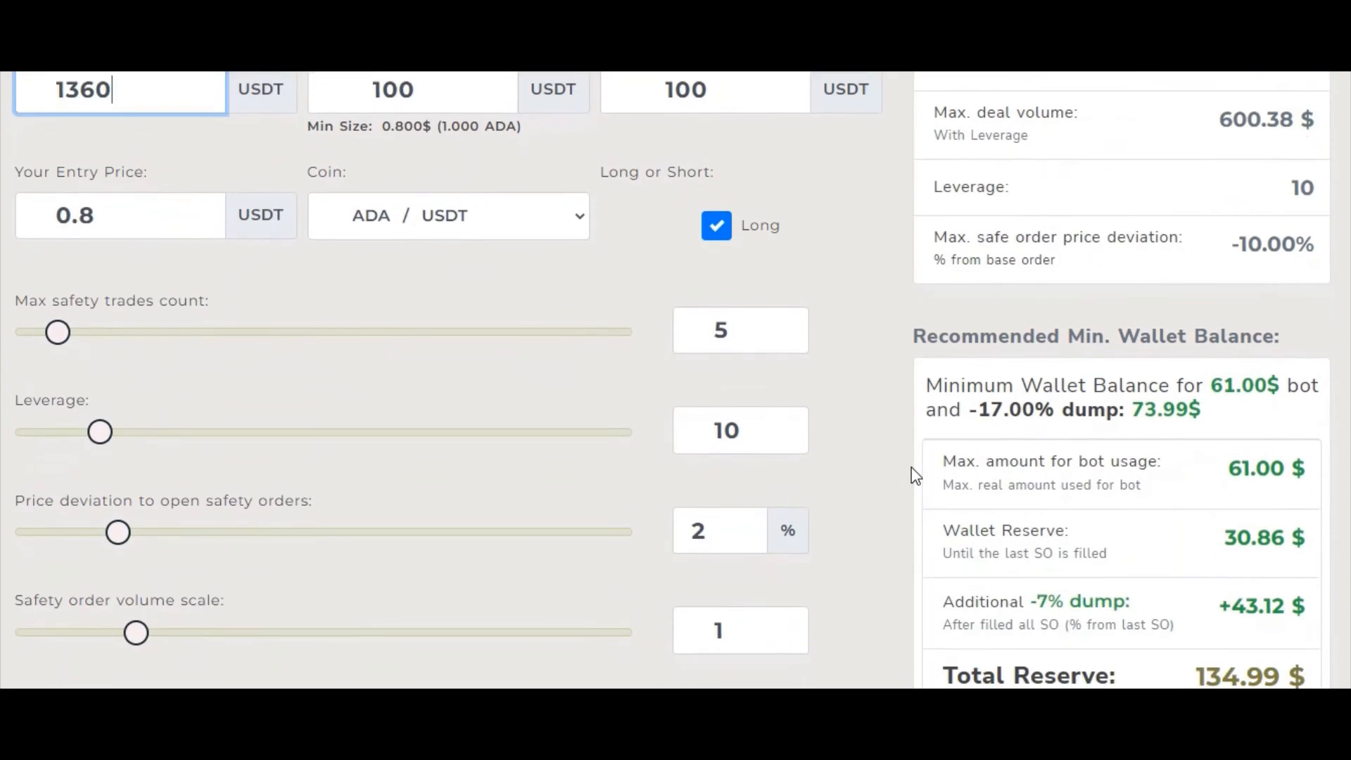
pyautogui.scroll(-2, 1038, 486)
pyautogui.scroll(1, 1049, 506)
pyautogui.scroll(-5, 1048, 506)
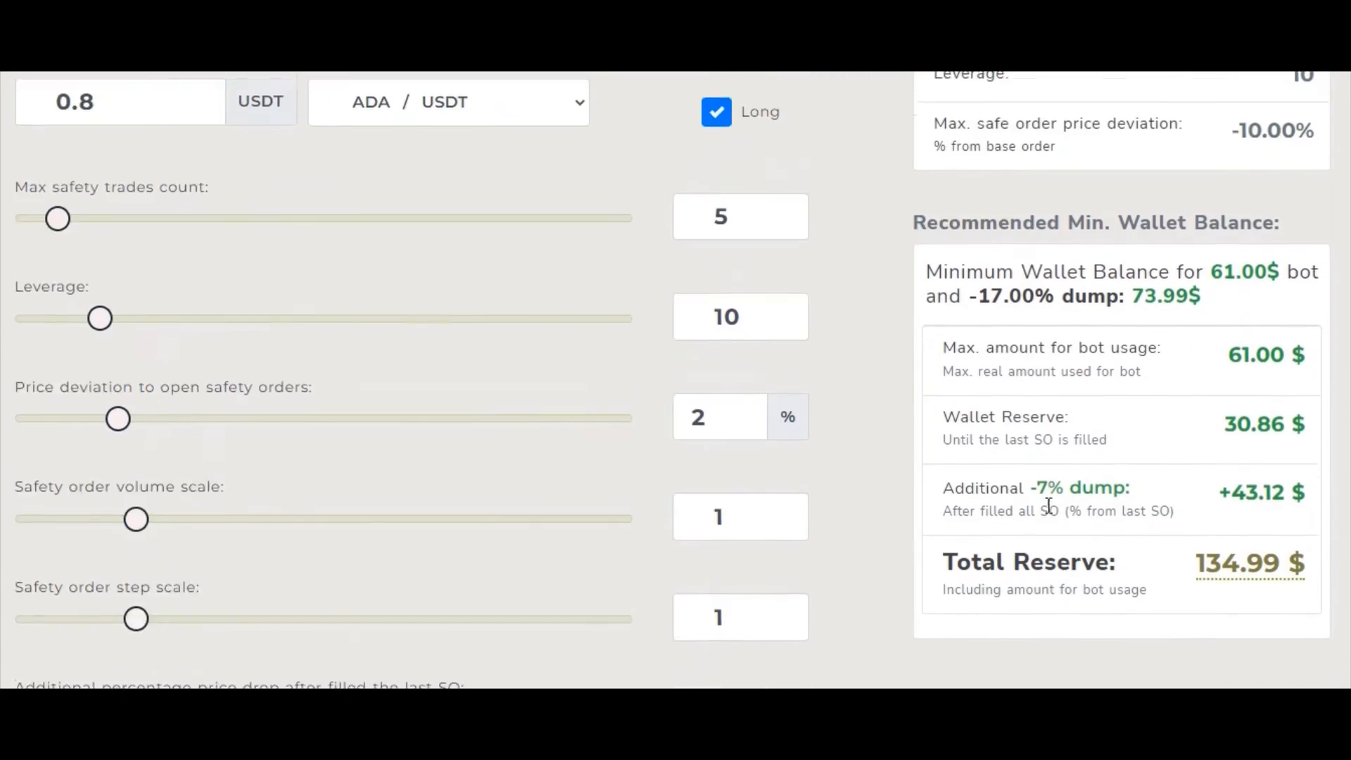
pyautogui.scroll(2, 1044, 505)
pyautogui.scroll(-4, 1044, 505)
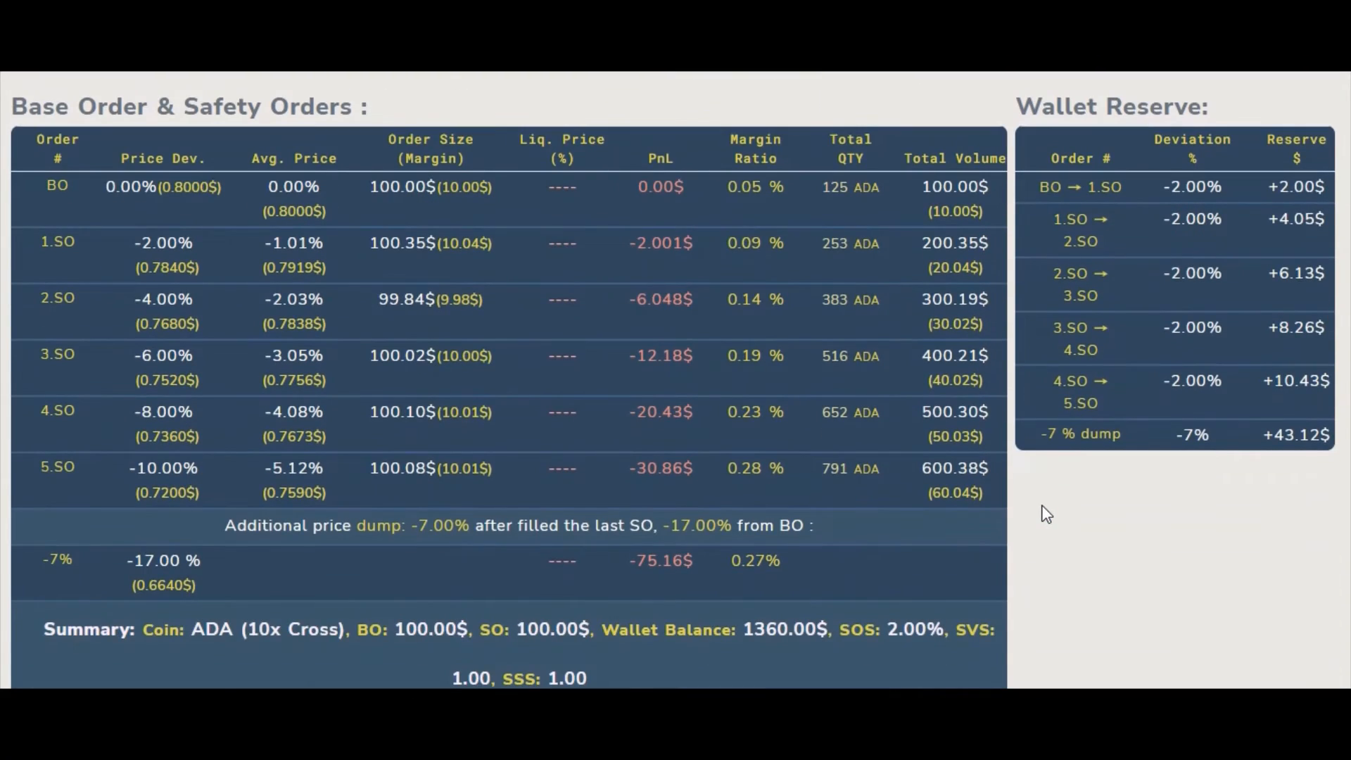
pyautogui.scroll(10, 1046, 514)
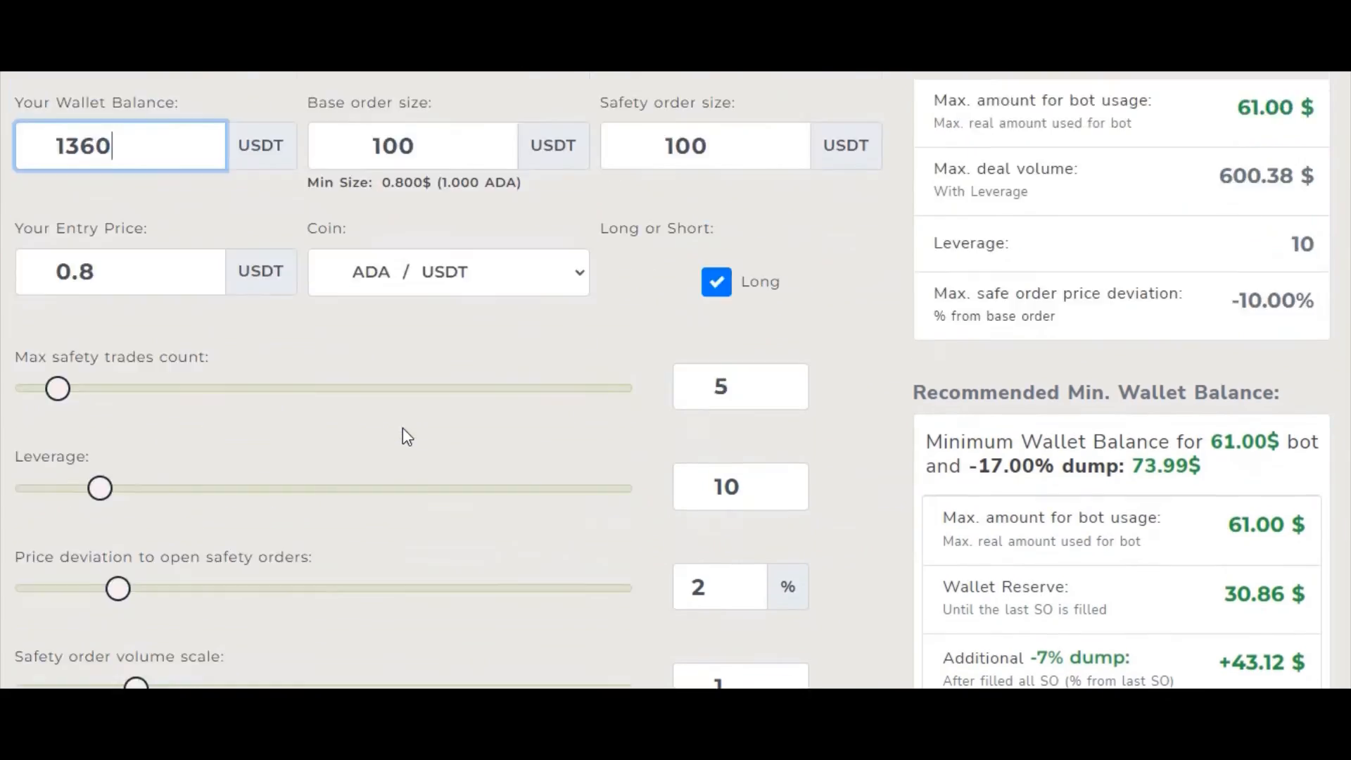
pyautogui.press('BackSpace')
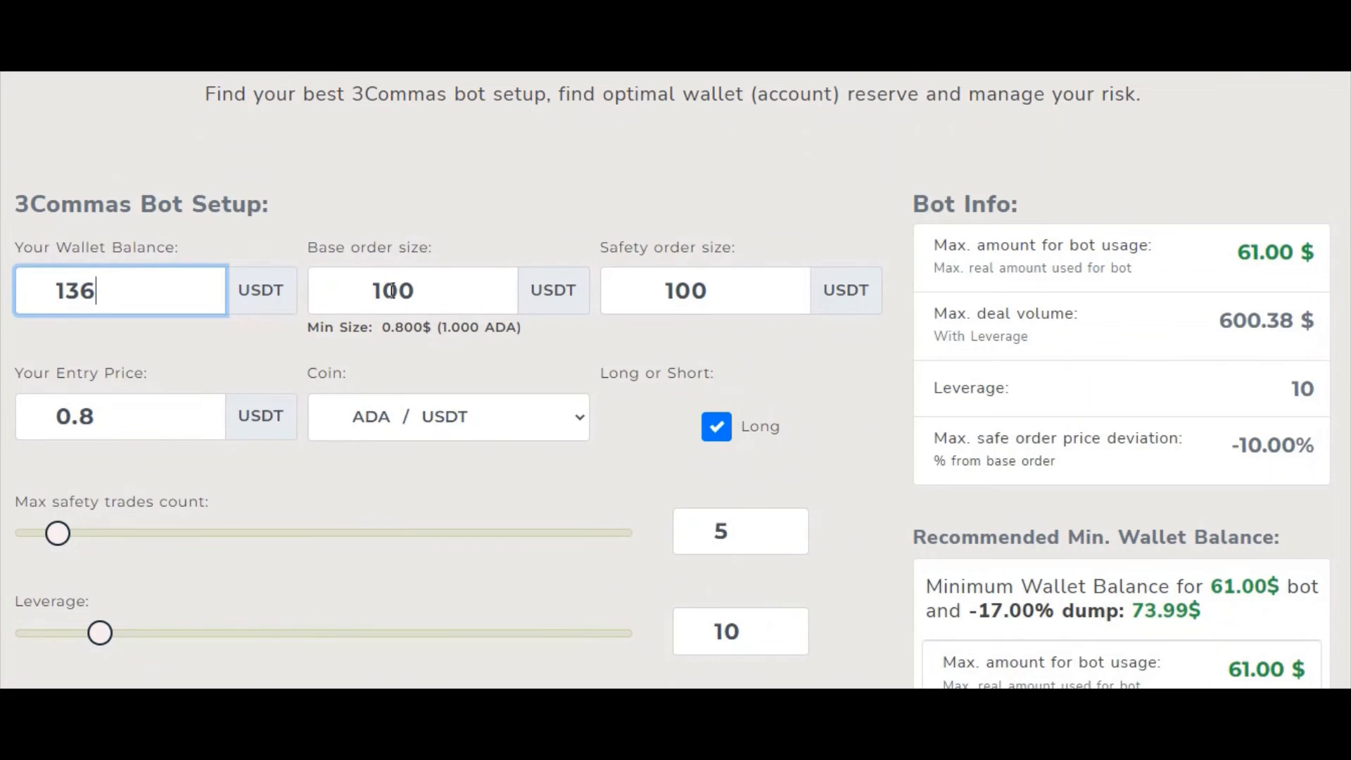
# - Examine the liquidation prices, additional dump row and summary in the order table, and compare them with the Bot Info and reserve figures
pyautogui.scroll(-10, 556, 593)
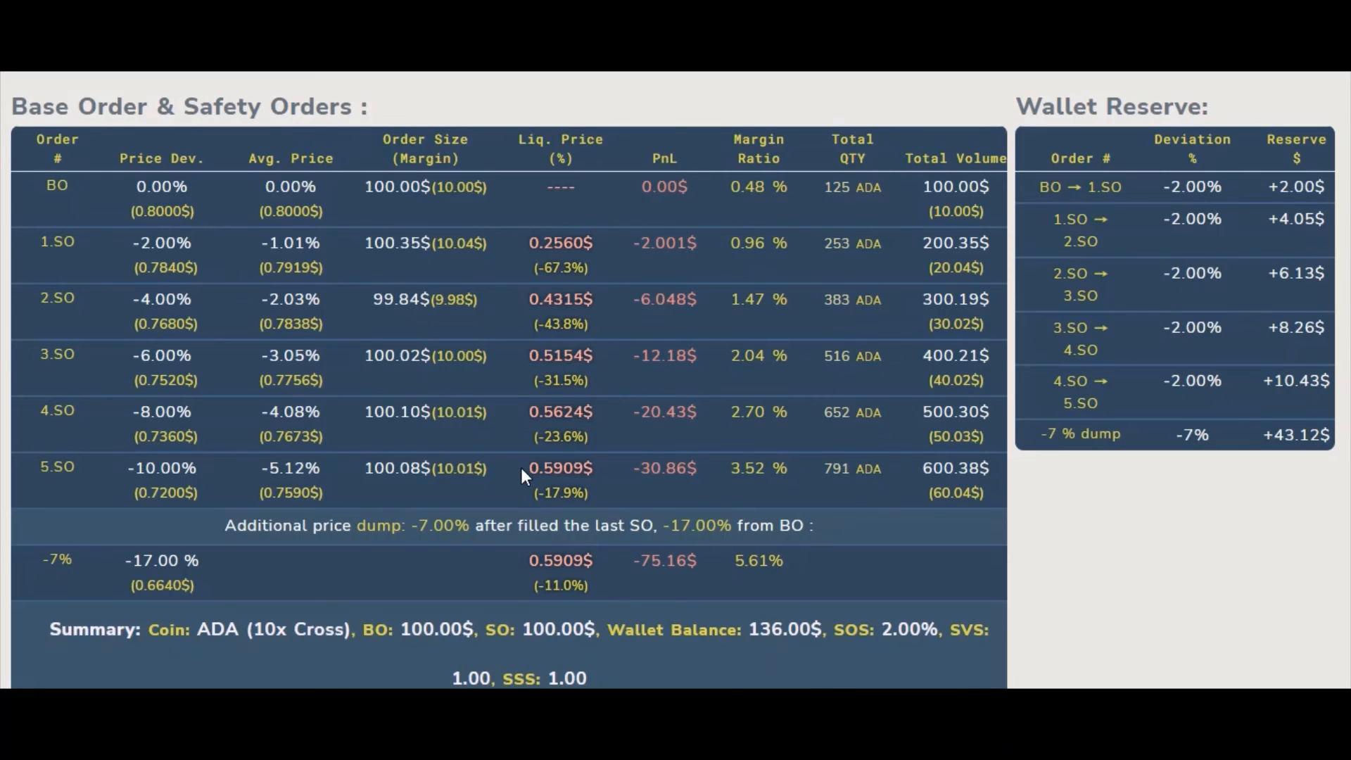
pyautogui.scroll(-2, 603, 470)
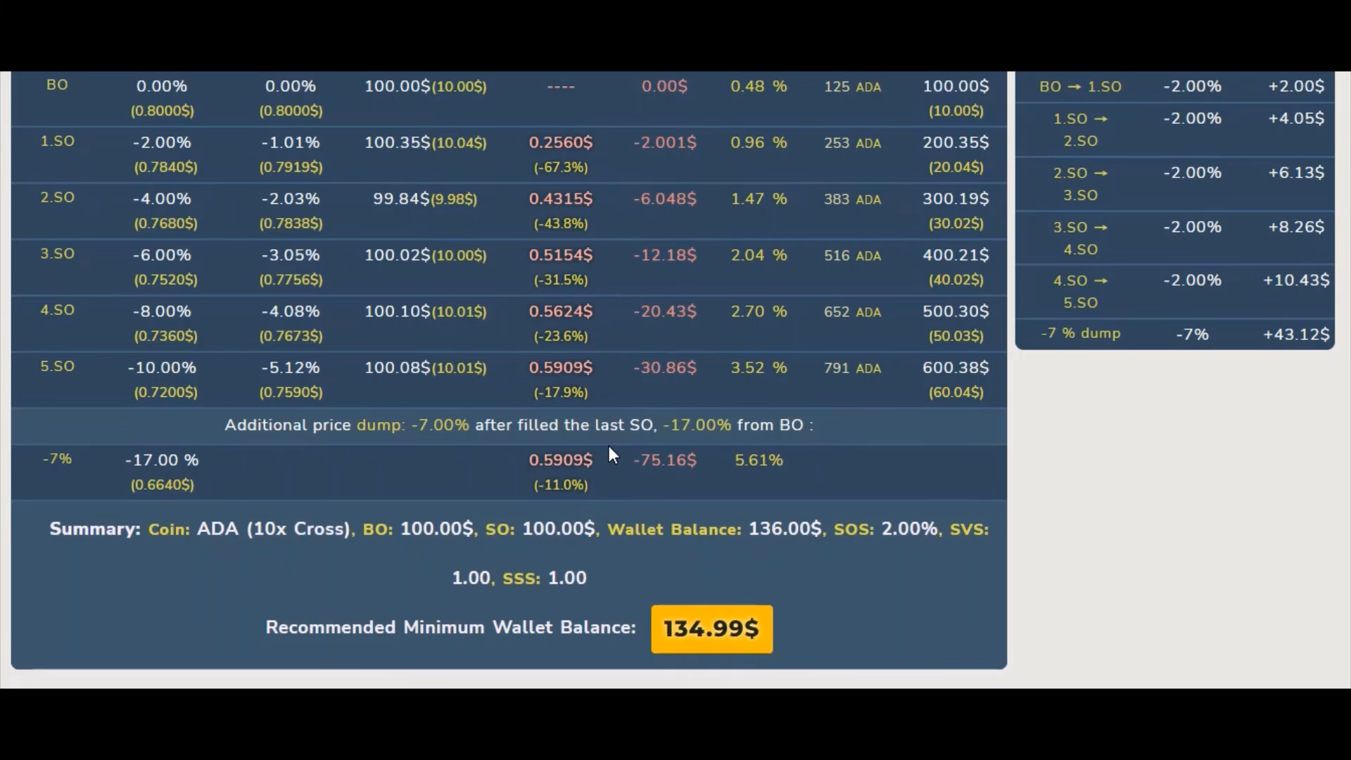
pyautogui.scroll(-2, 609, 447)
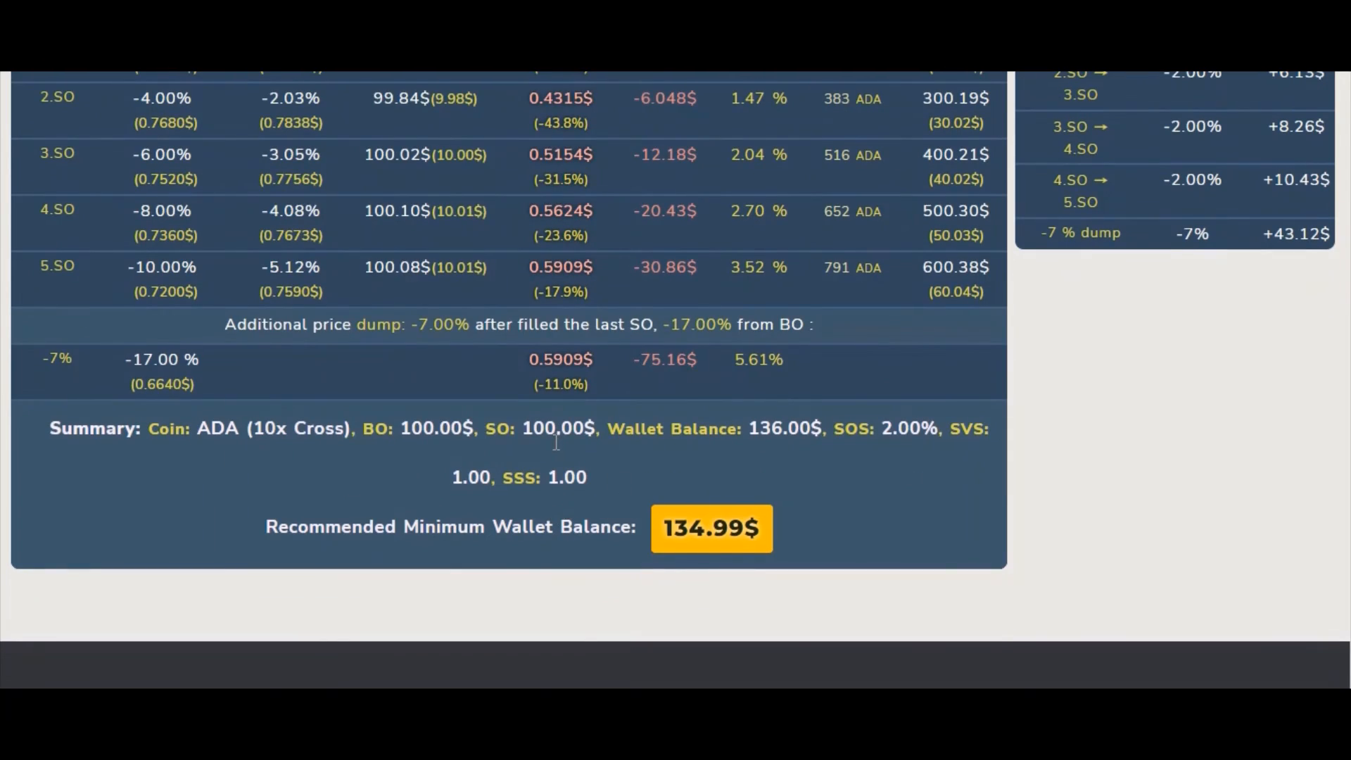
pyautogui.scroll(10, 554, 441)
pyautogui.scroll(-8, 540, 435)
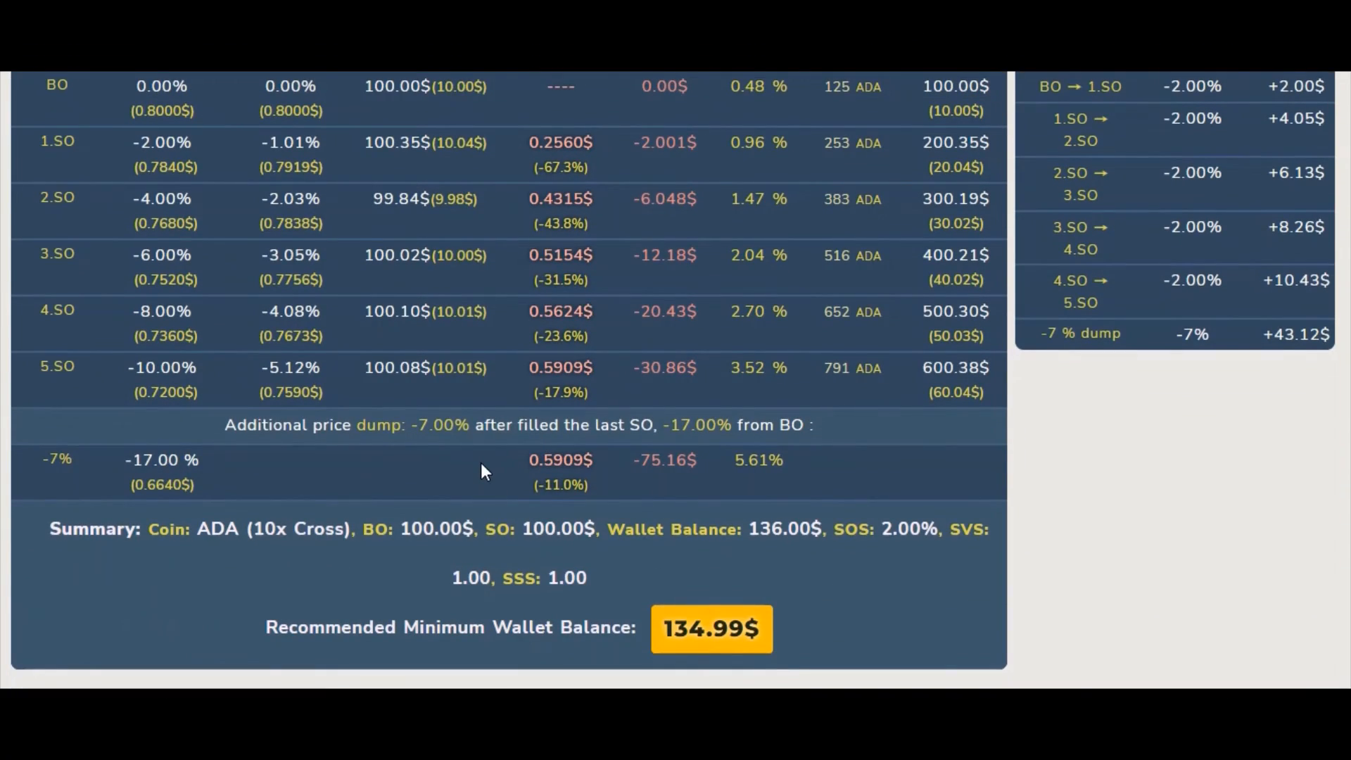
pyautogui.scroll(10, 519, 490)
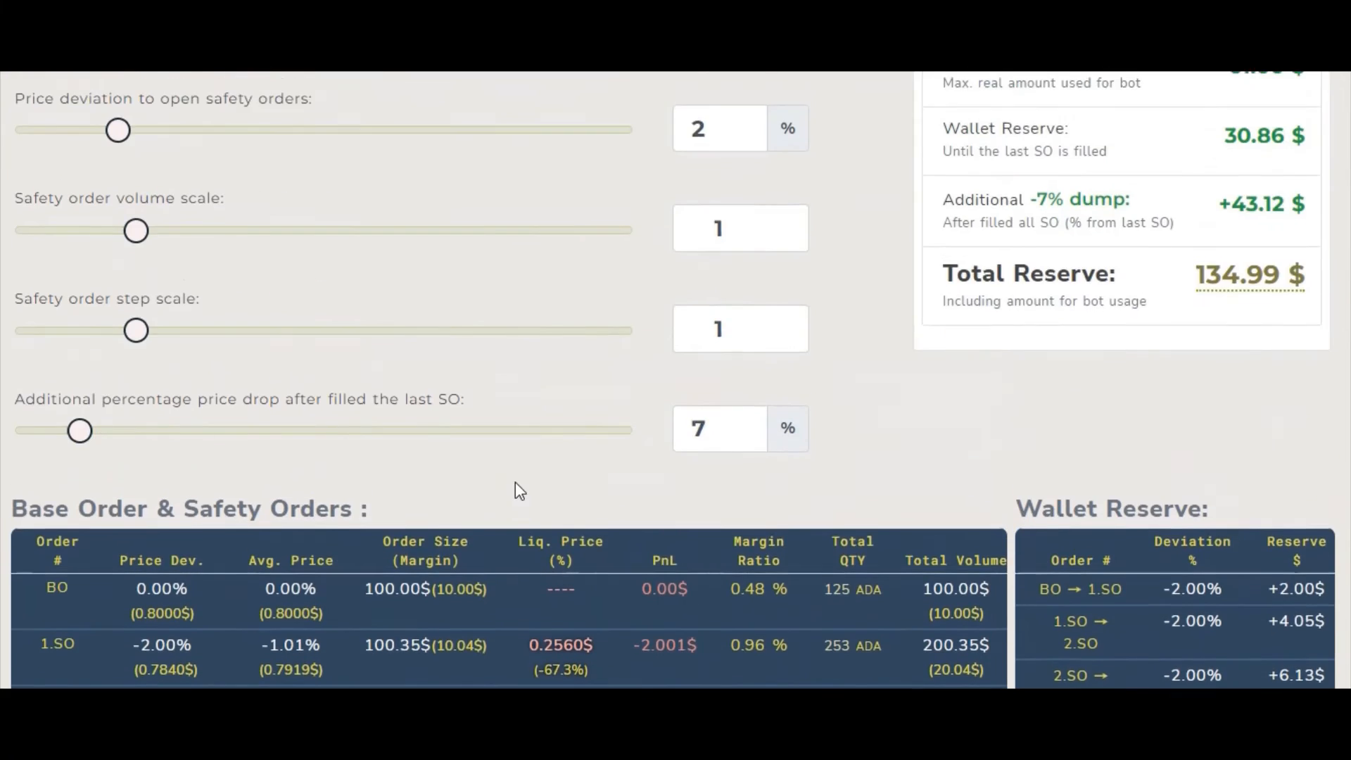
pyautogui.scroll(4, 519, 491)
pyautogui.scroll(6, 519, 491)
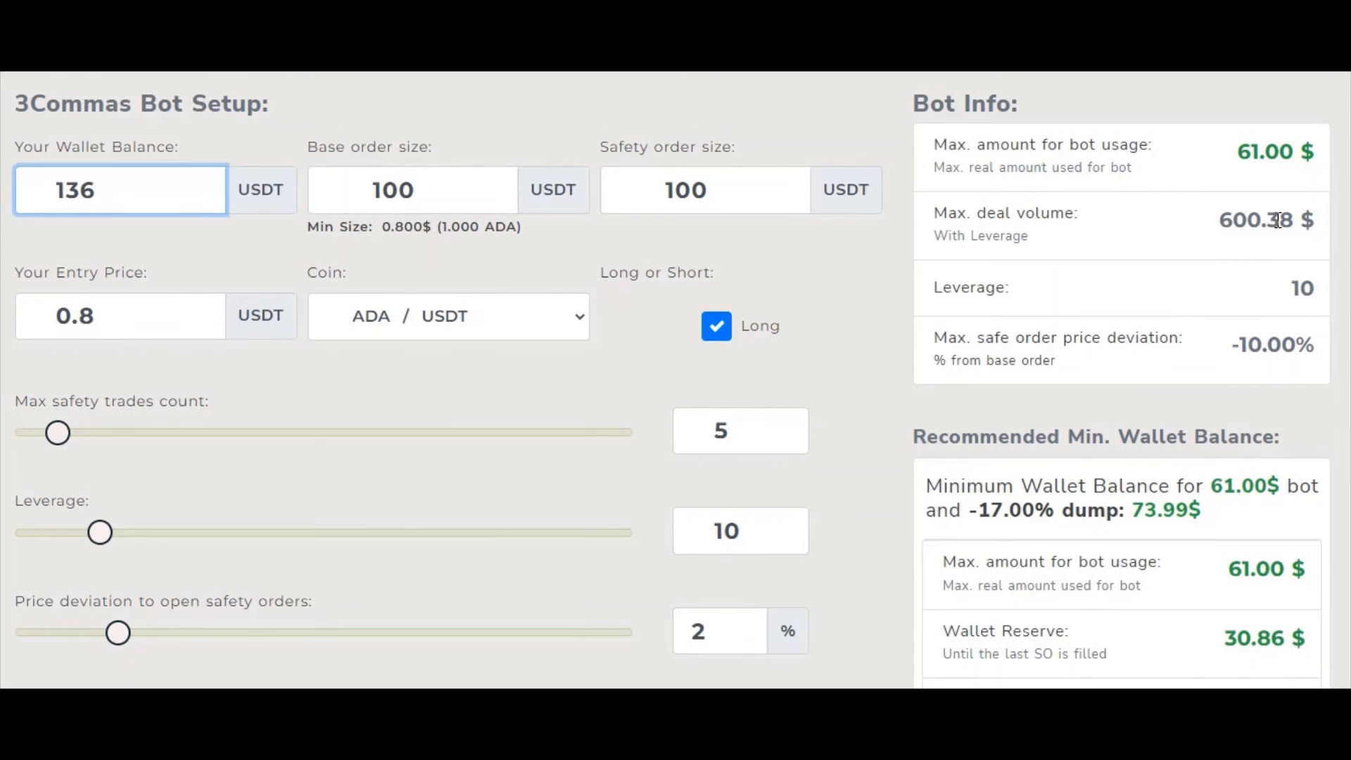
pyautogui.scroll(-2, 913, 395)
pyautogui.scroll(-4, 912, 396)
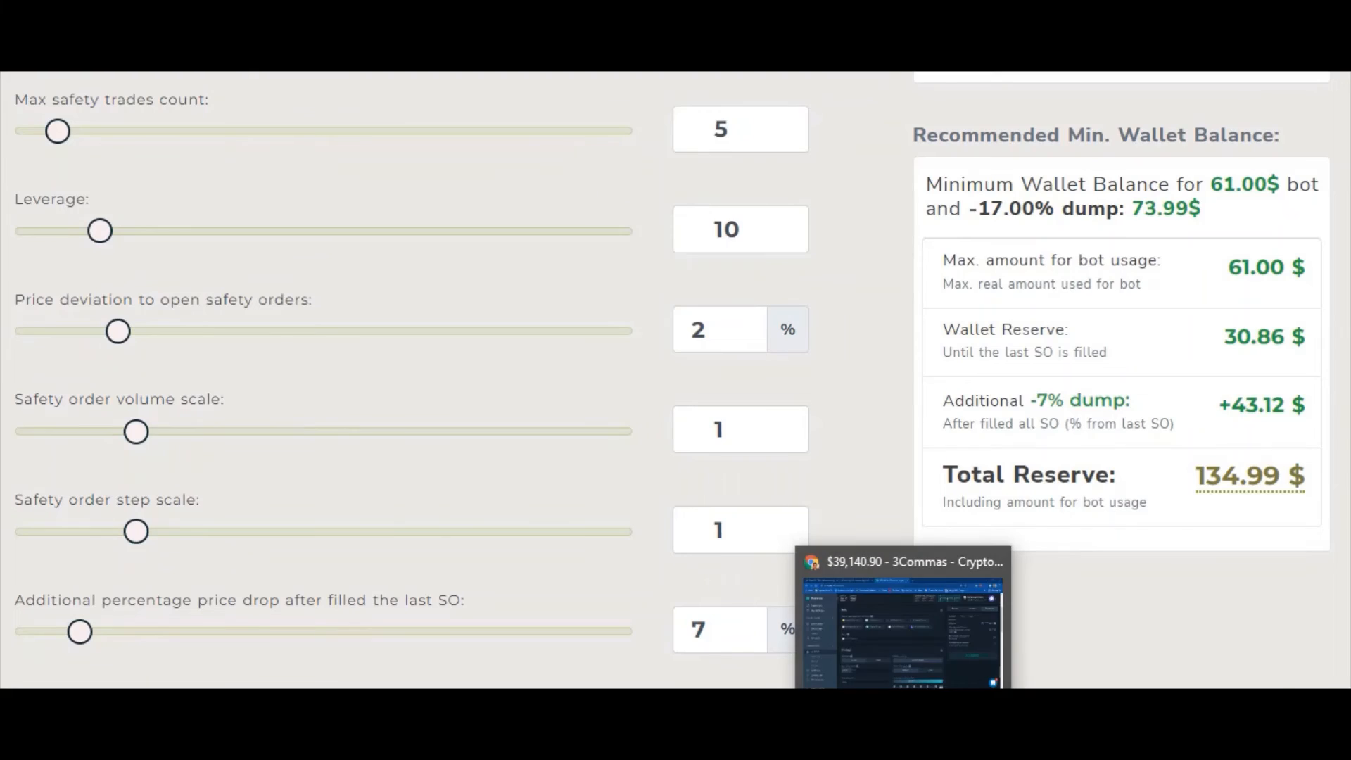
# - Switch to 3Commas and review the ADAUSDT bot's strategy, base order size, leverage, deal start condition and maximum bot usage
pyautogui.click(984, 612)
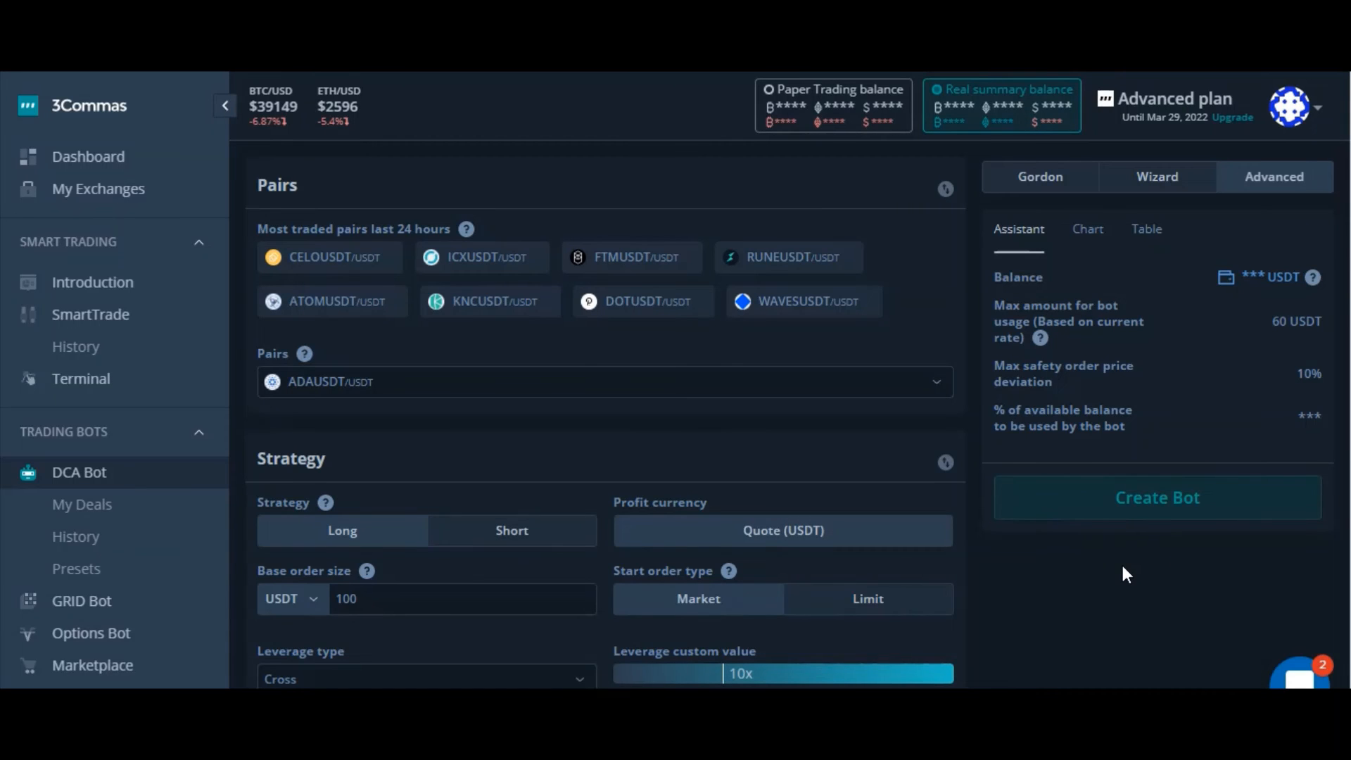
pyautogui.scroll(-8, 1121, 563)
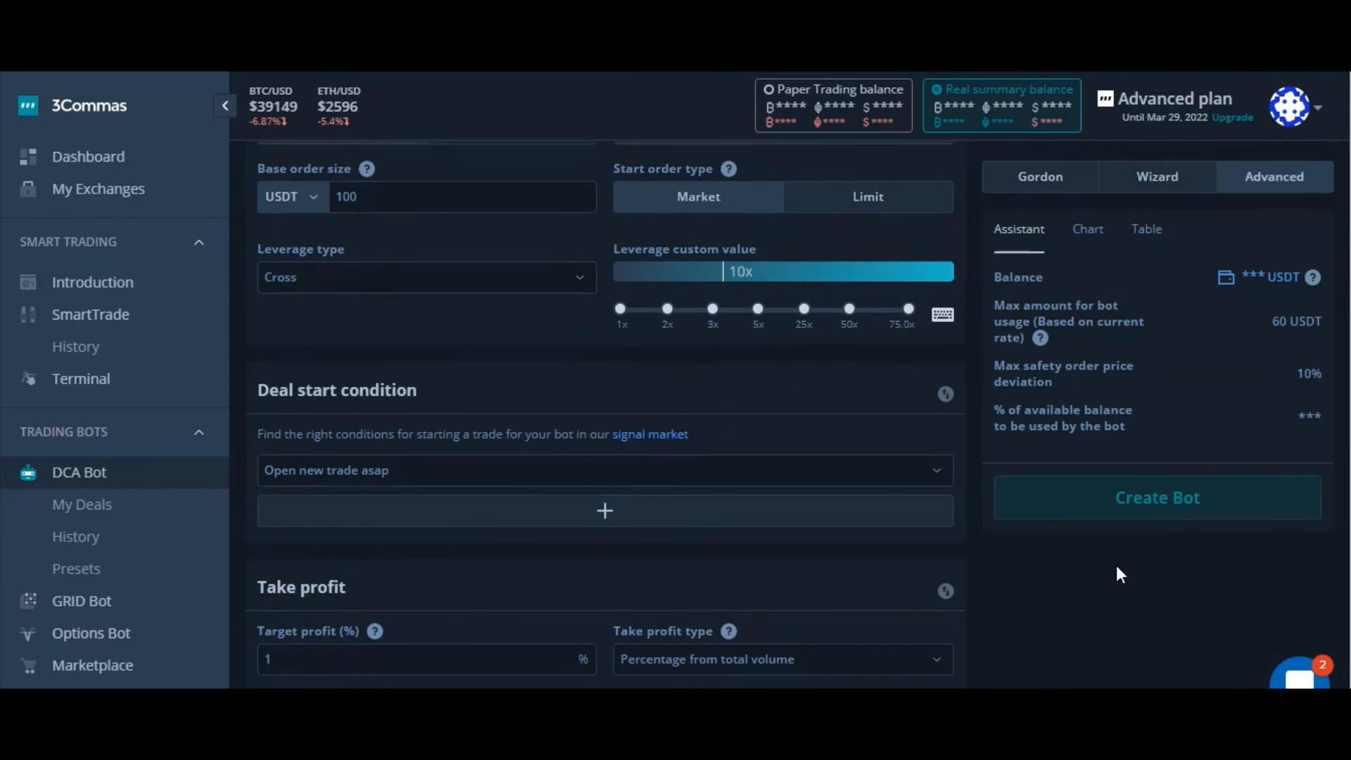
pyautogui.scroll(-2, 1113, 561)
pyautogui.scroll(6, 1069, 573)
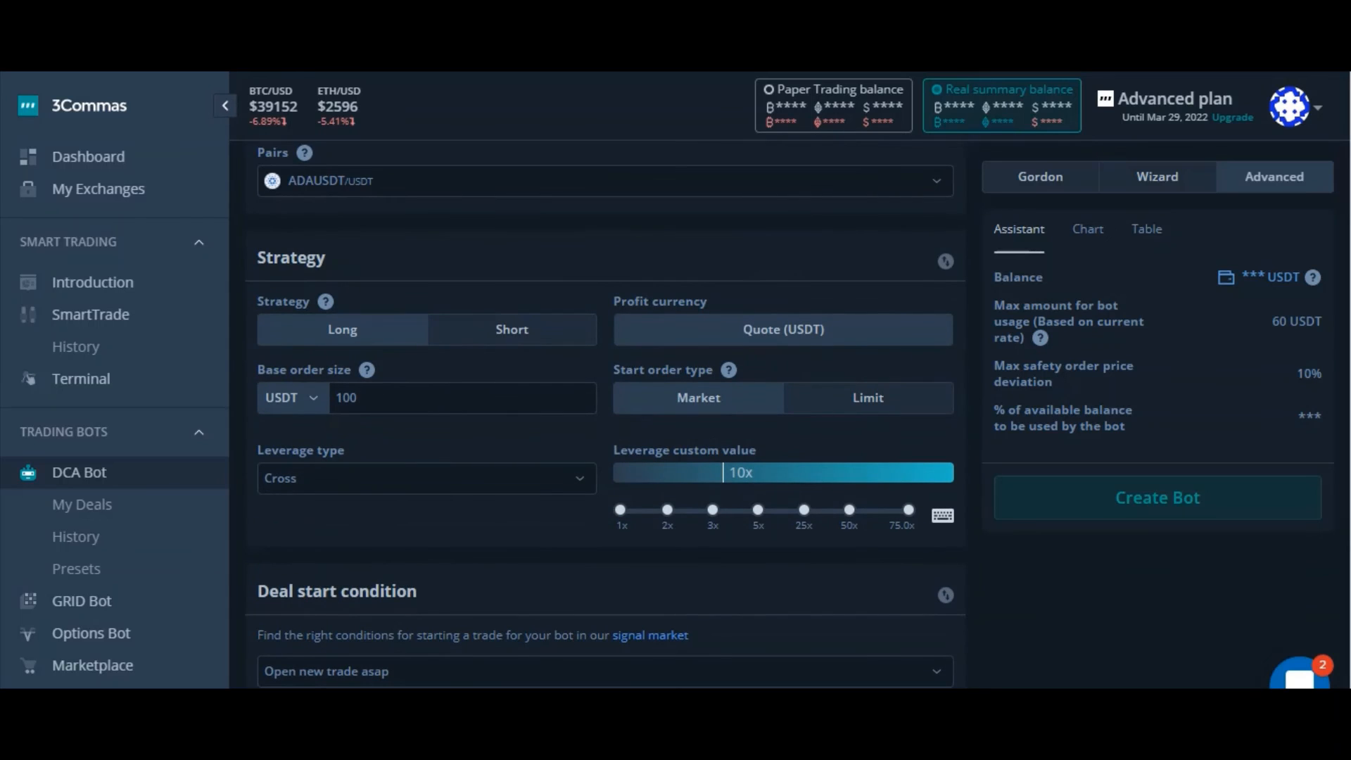
# - Return to the anti-liquidation calculator and review the bot setup values, order table and summary once more
pyautogui.hotkey('alt', 'Tab')
pyautogui.scroll(7, 431, 396)
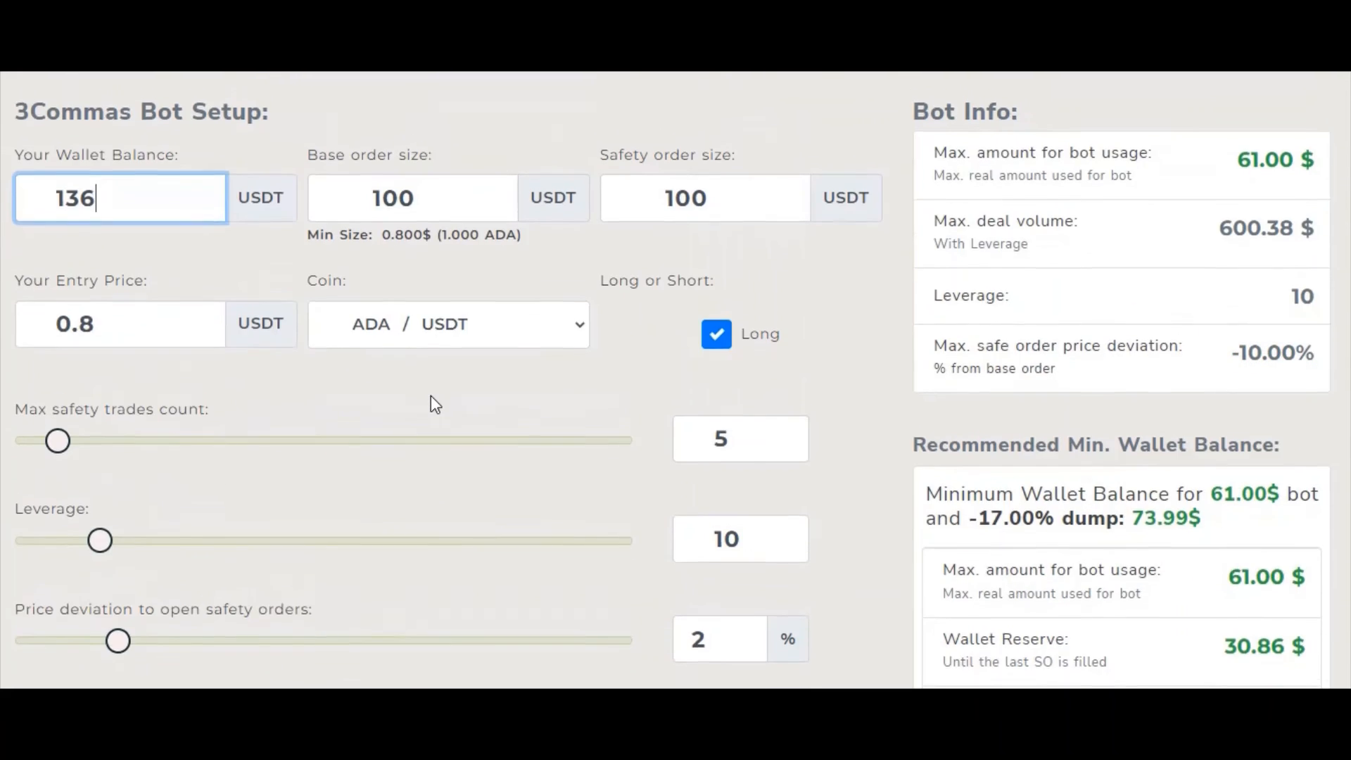
pyautogui.scroll(-4, 431, 397)
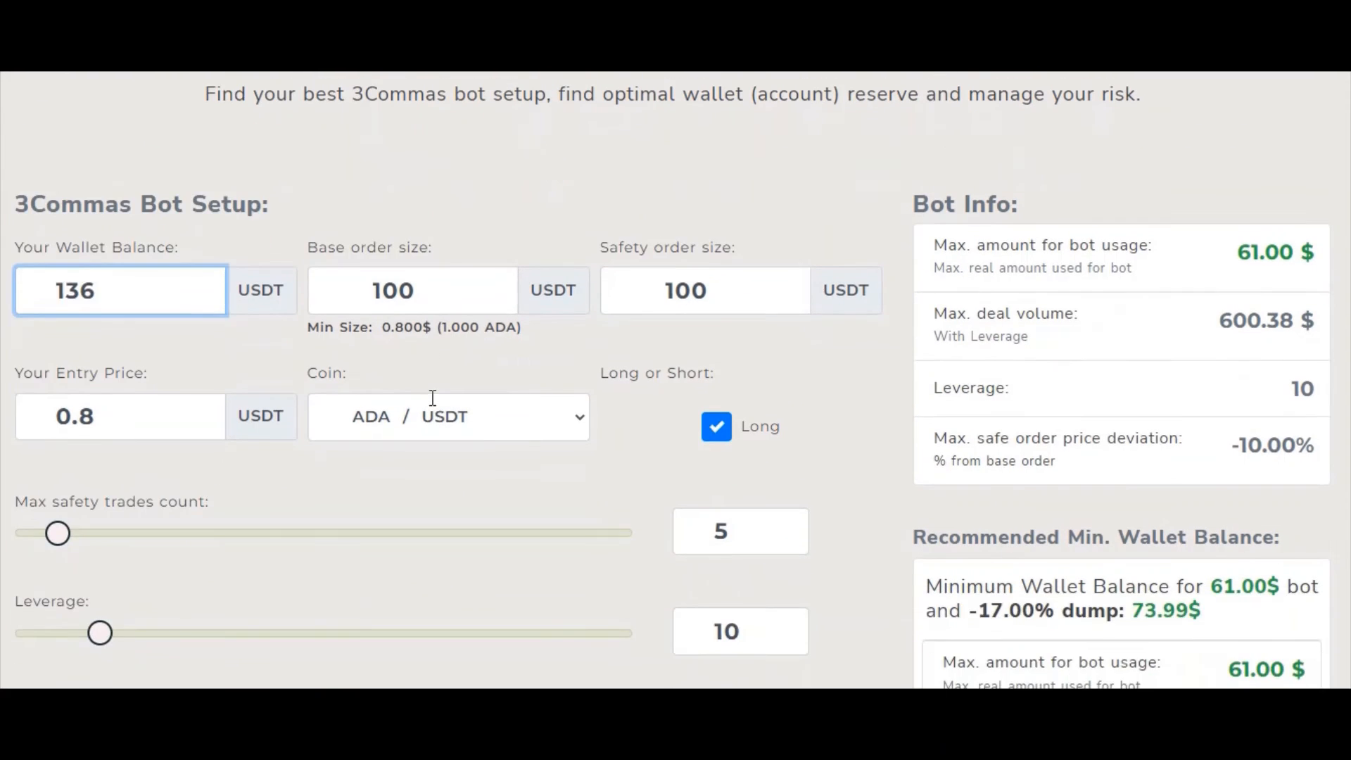
pyautogui.scroll(-13, 431, 402)
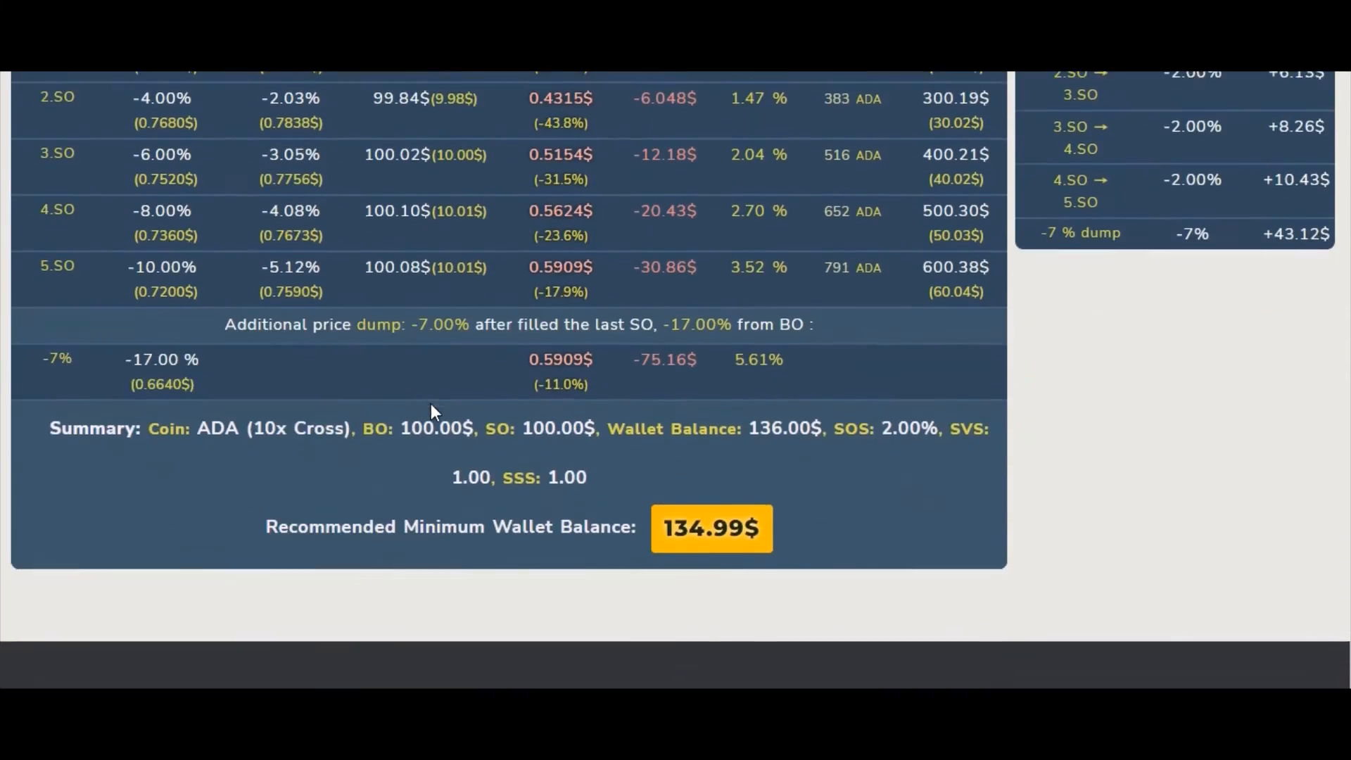
pyautogui.scroll(3, 526, 447)
pyautogui.scroll(12, 526, 446)
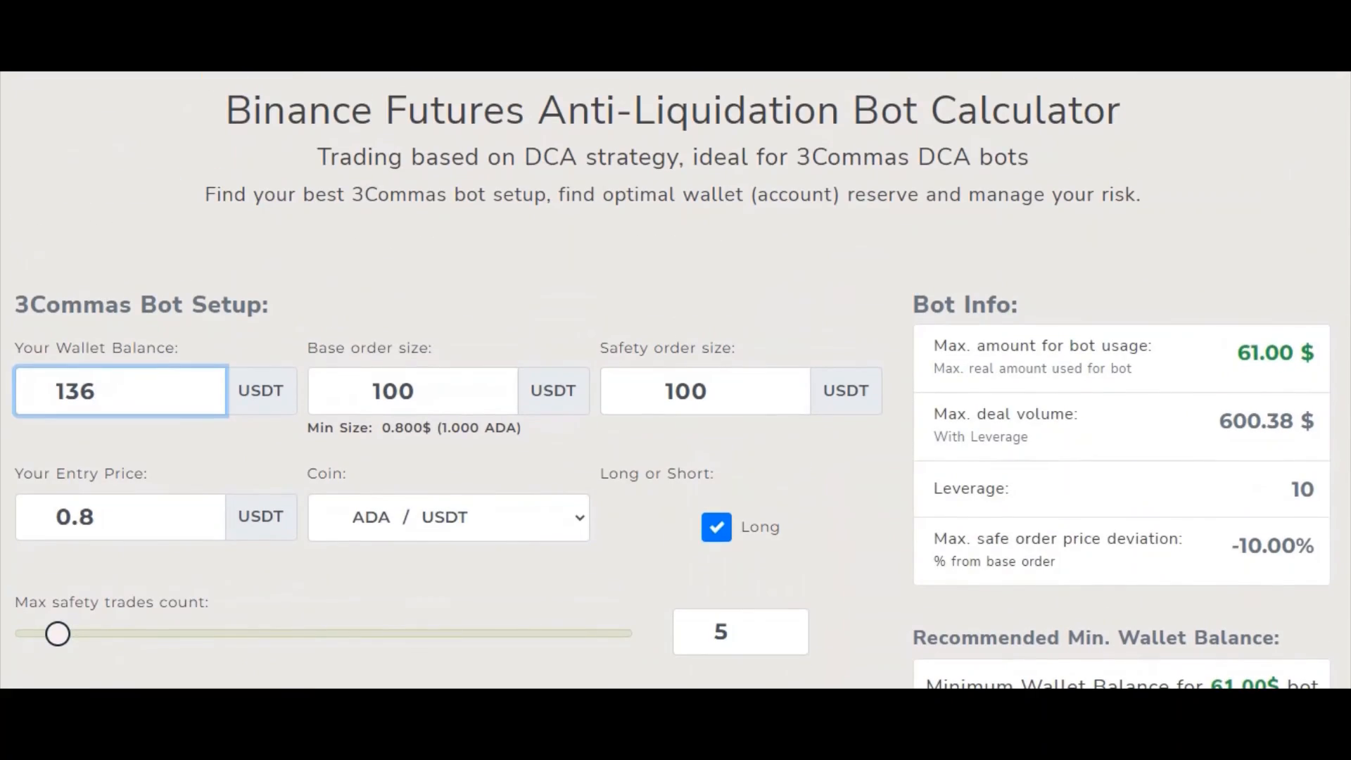
# - Switch to 3Commas, create the configured ADAUSDT long bot and turn it on
pyautogui.hotkey('alt', 'Tab')
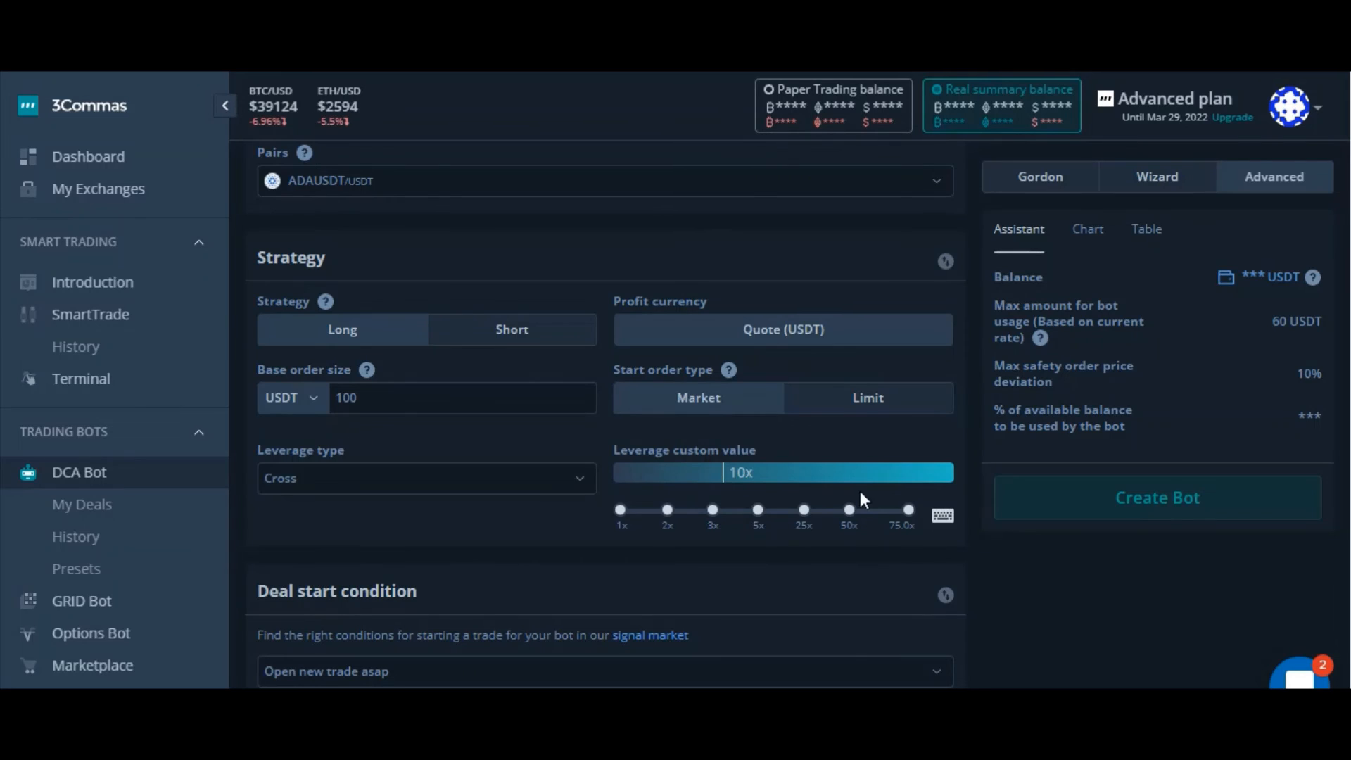
pyautogui.scroll(-4, 824, 395)
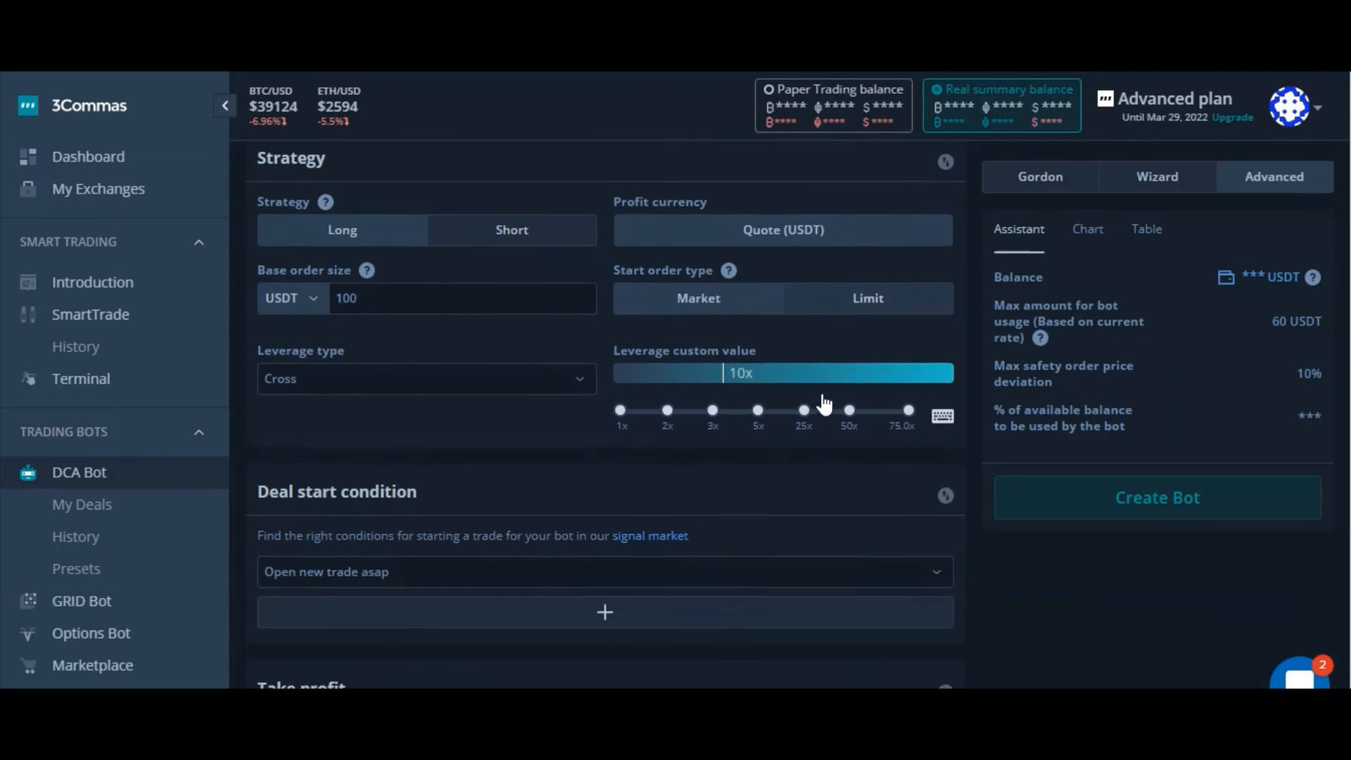
pyautogui.click(1136, 504)
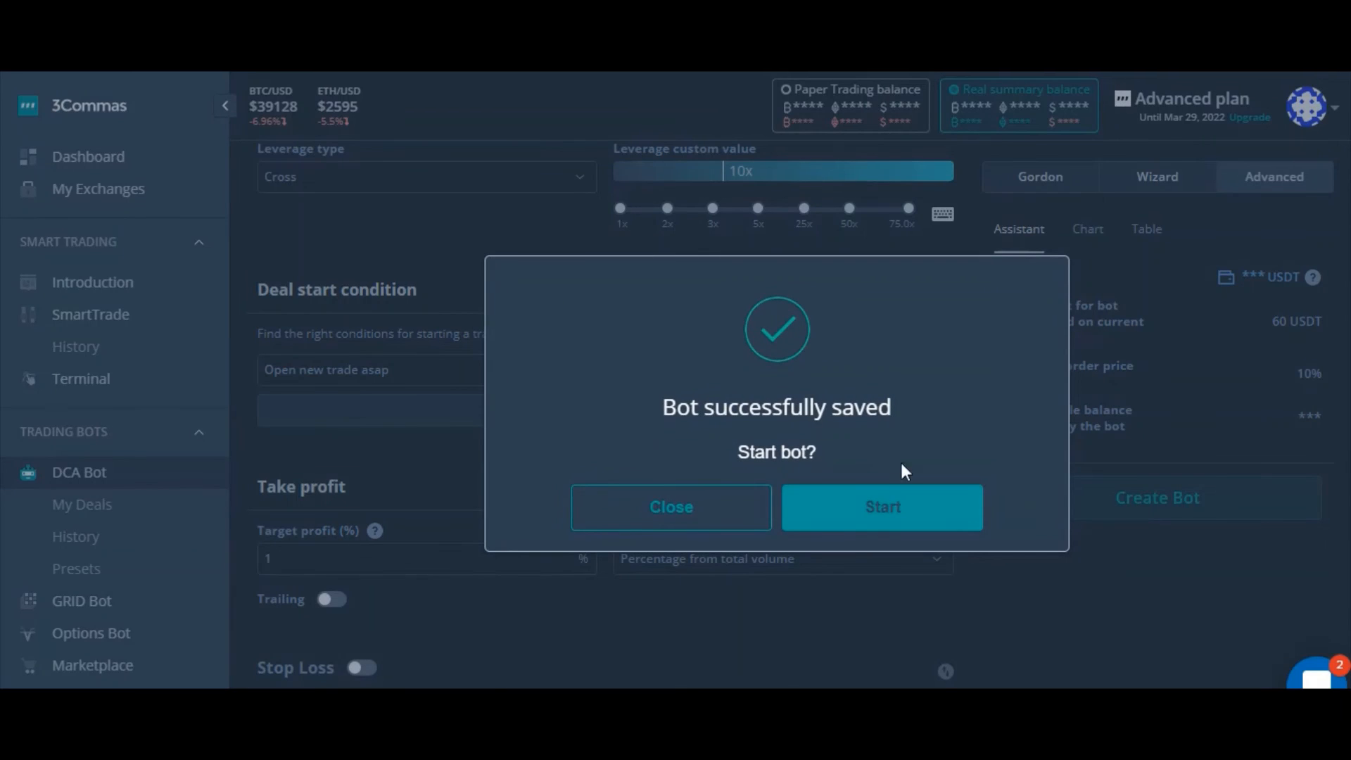
pyautogui.click(913, 516)
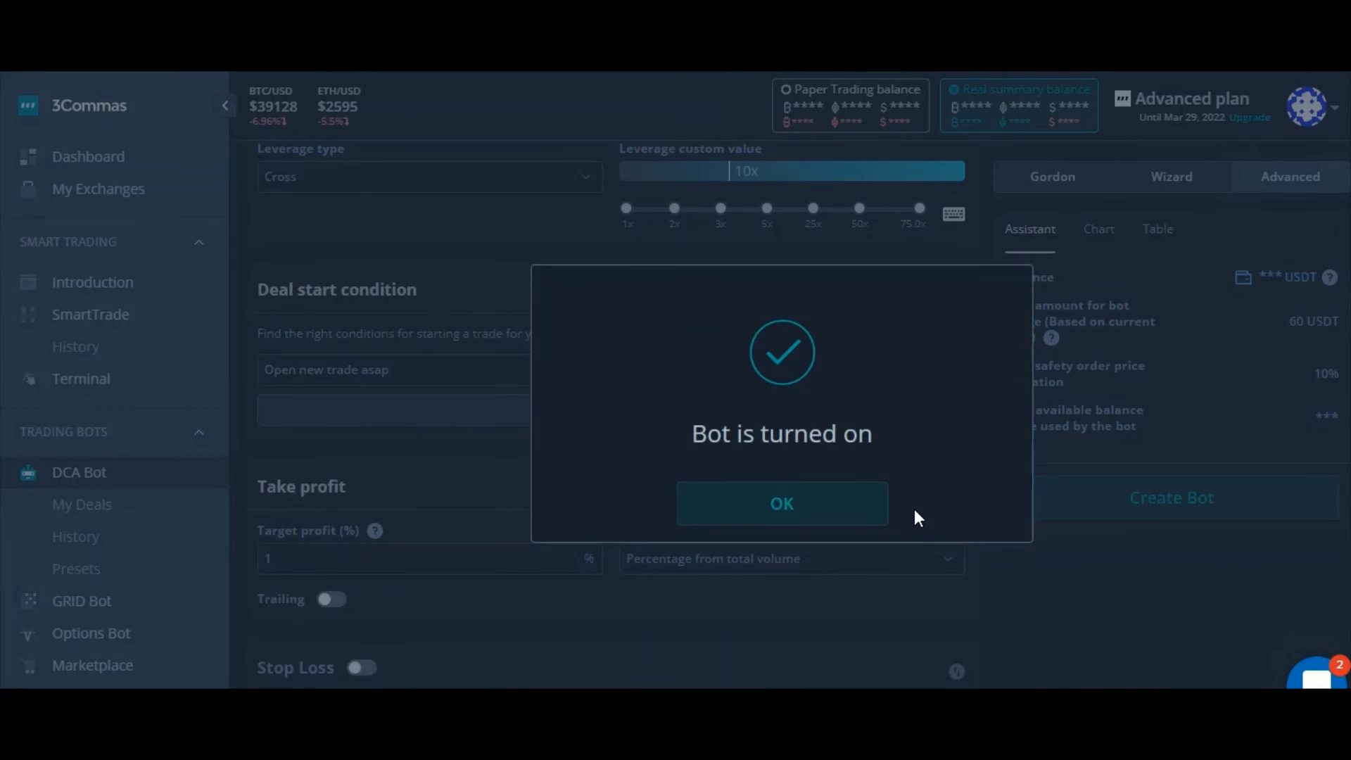
pyautogui.click(845, 511)
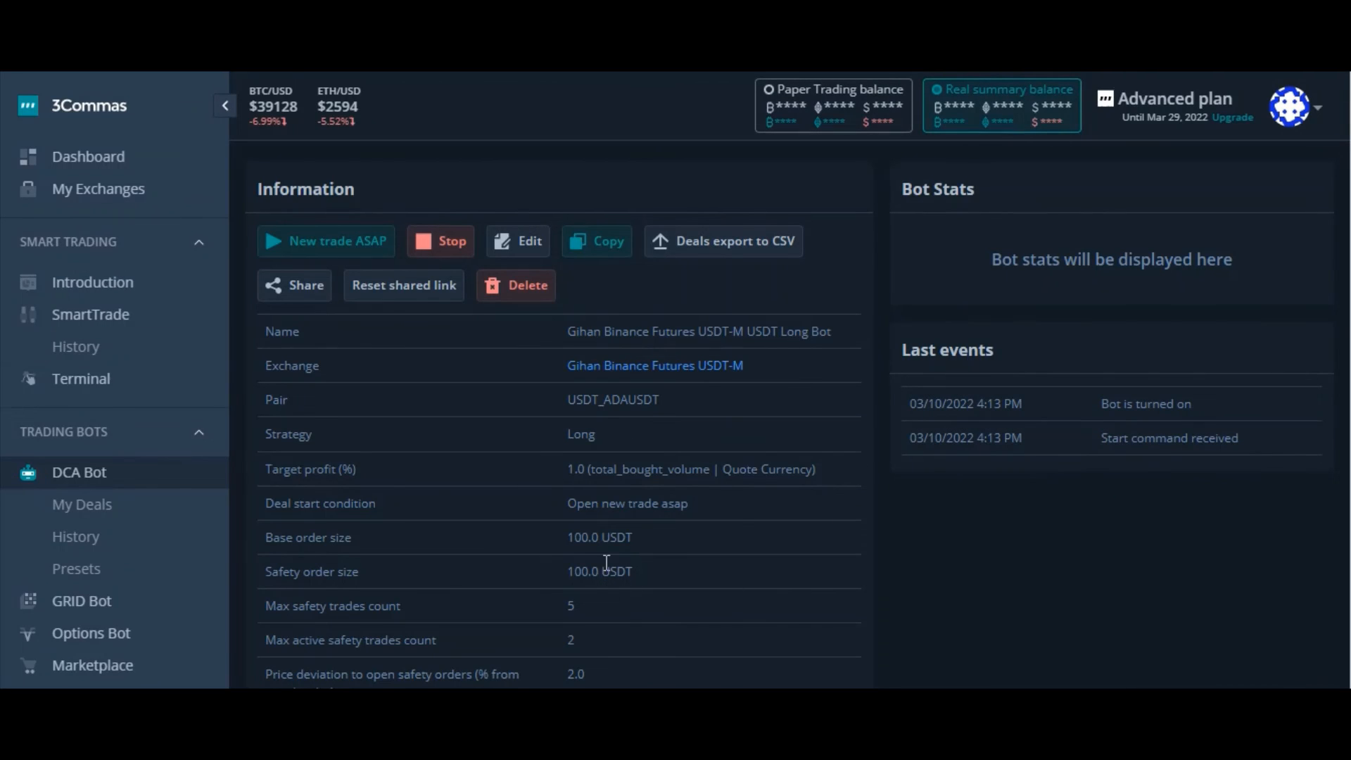
# - Start a new ADAUSDT deal as soon as possible from the bot's information page and confirm it
pyautogui.click(325, 252)
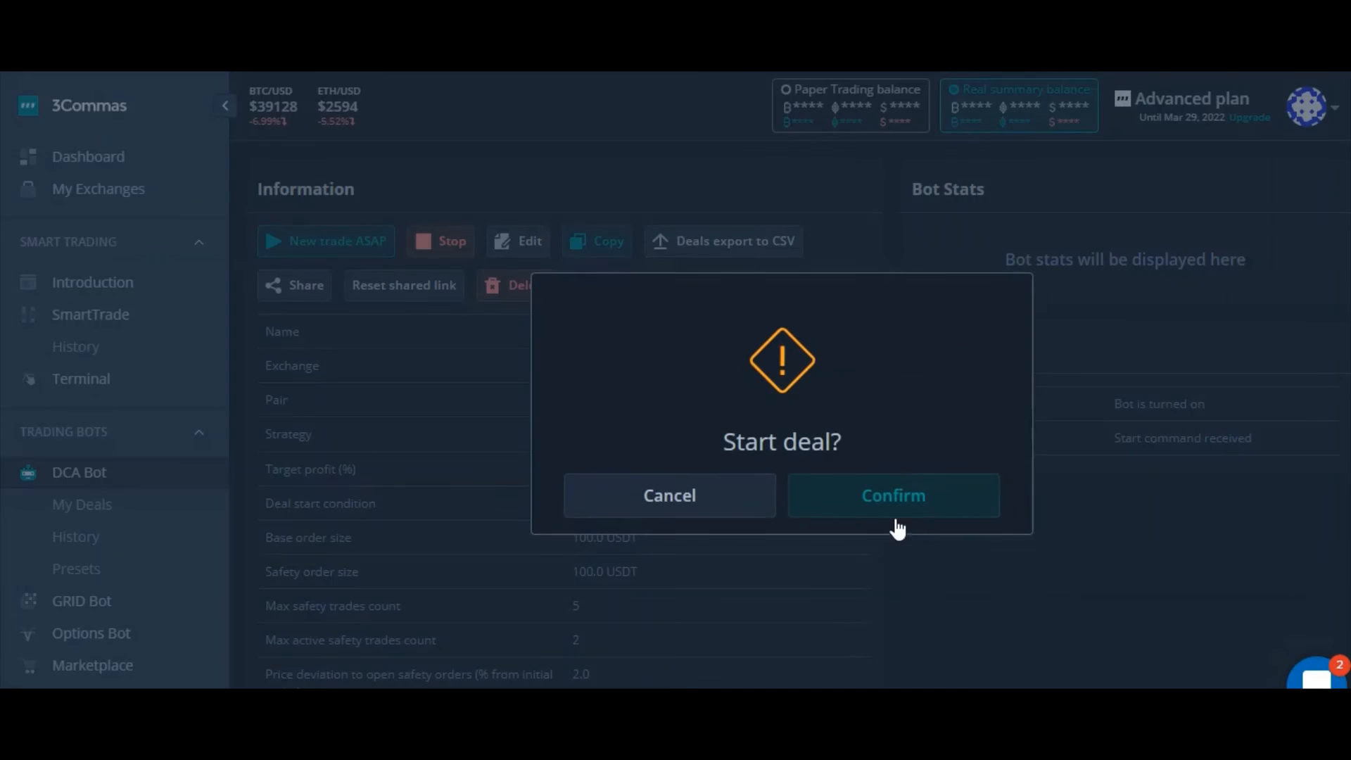
pyautogui.click(912, 519)
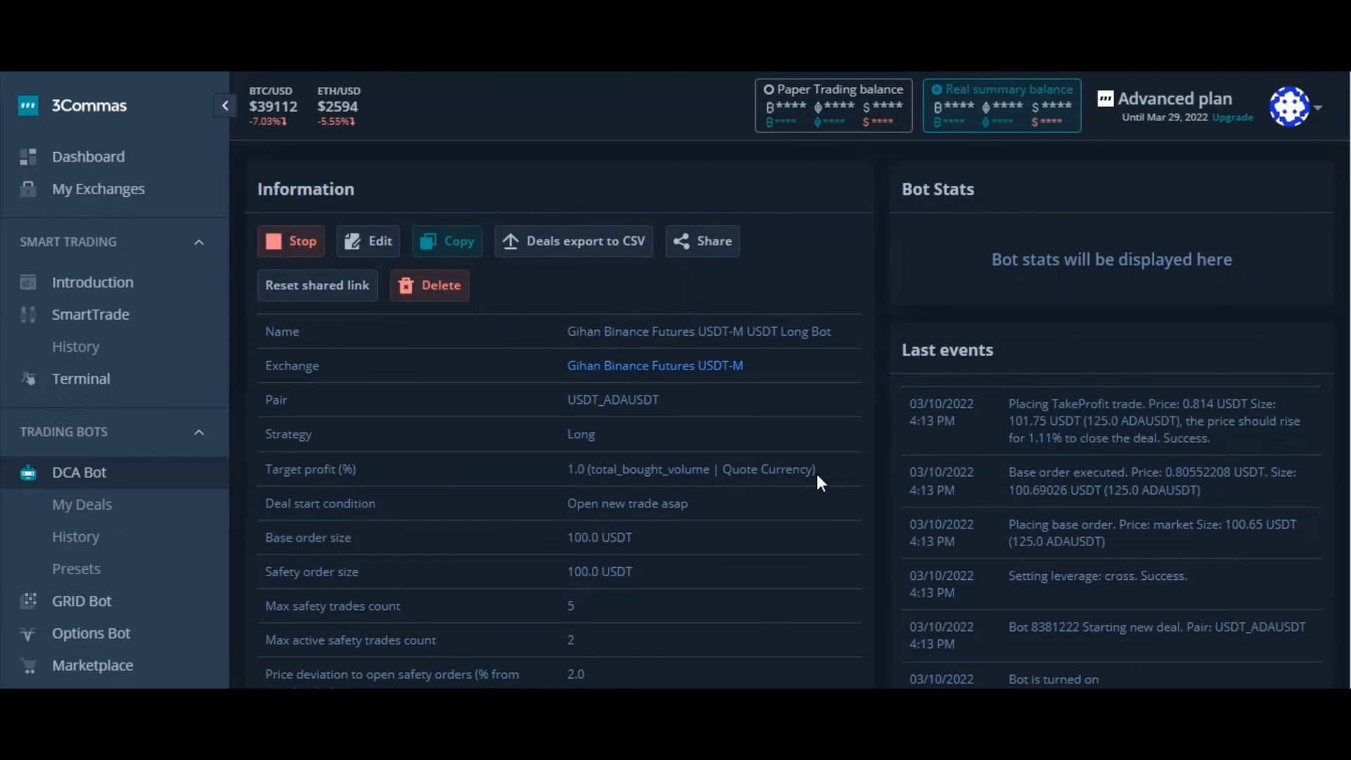
# - Review the bot's last events for base order, leverage and take profit, and check its settings, stats and active deals
pyautogui.scroll(-3, 1020, 535)
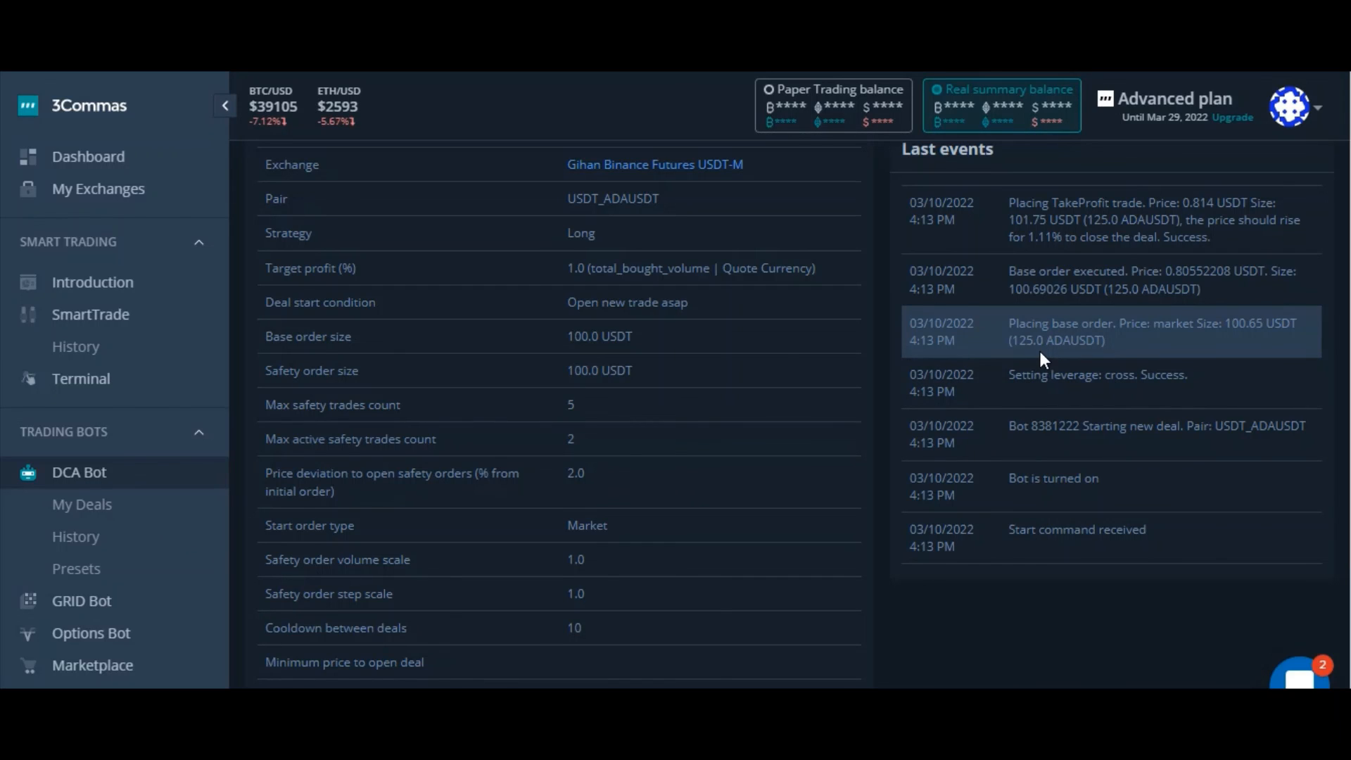
pyautogui.scroll(2, 1056, 389)
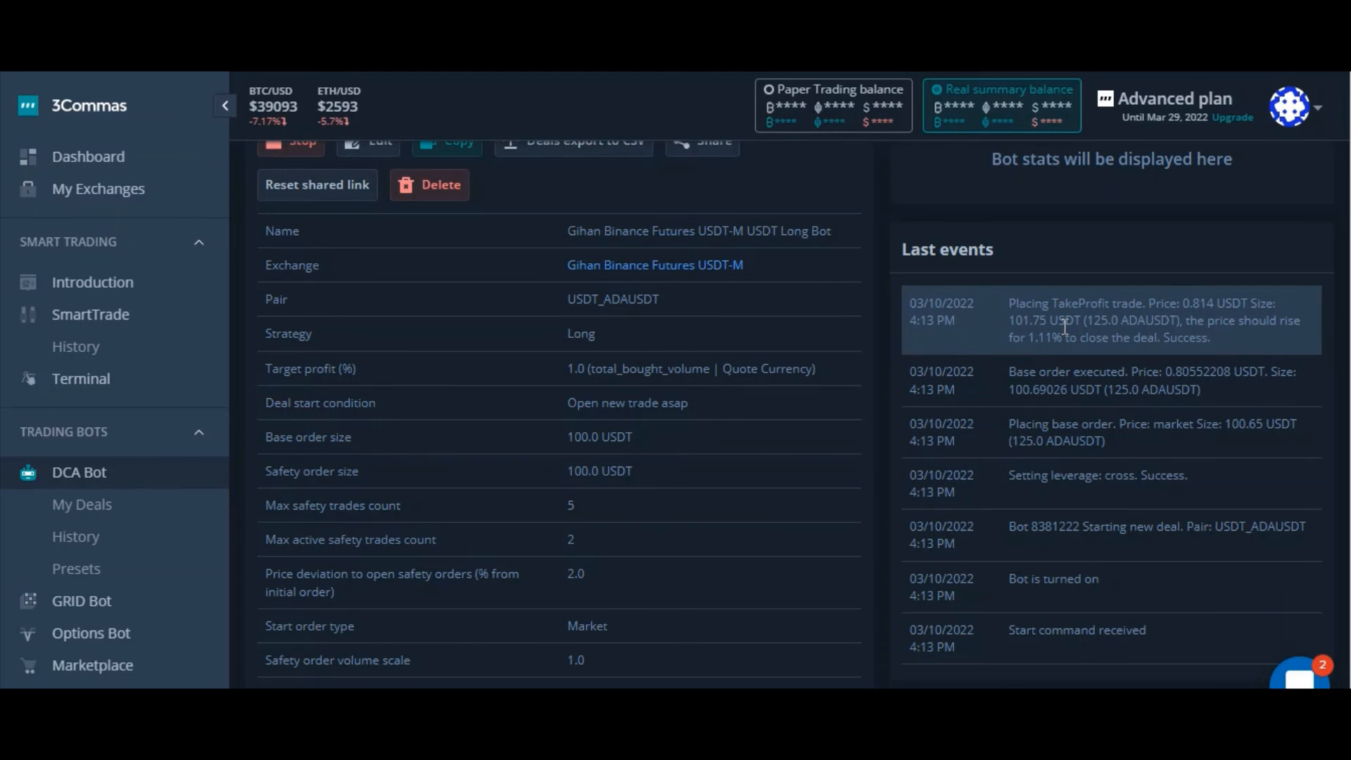
pyautogui.scroll(-1, 1074, 475)
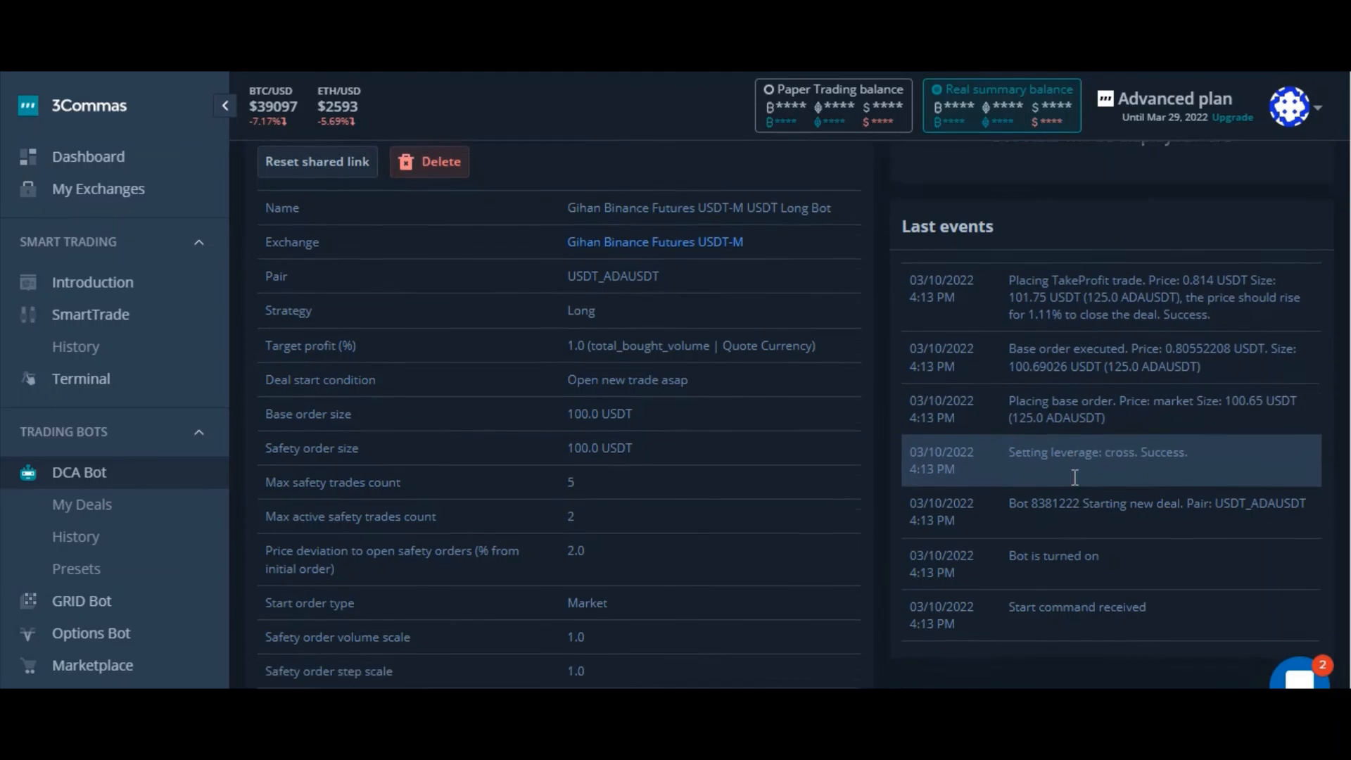
pyautogui.scroll(2, 1074, 475)
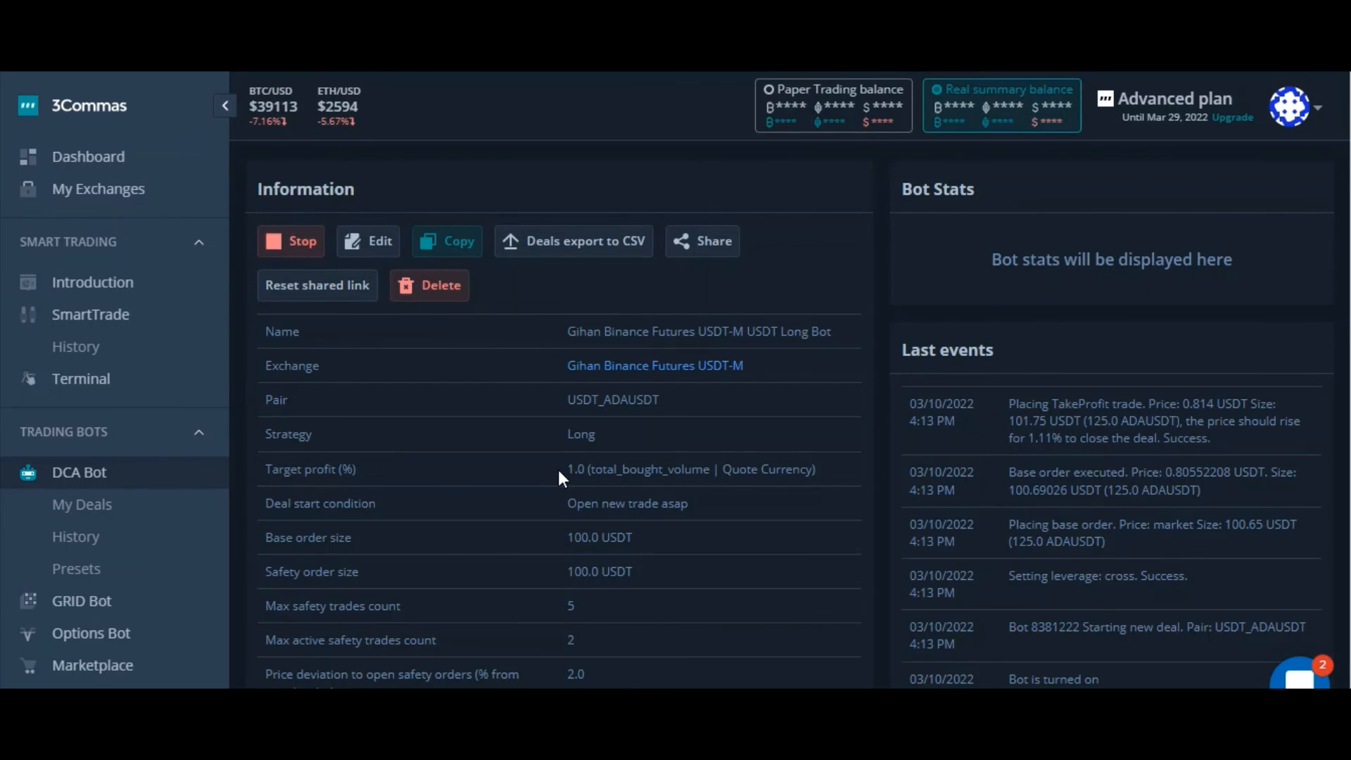
pyautogui.scroll(-2, 558, 471)
pyautogui.scroll(-15, 559, 471)
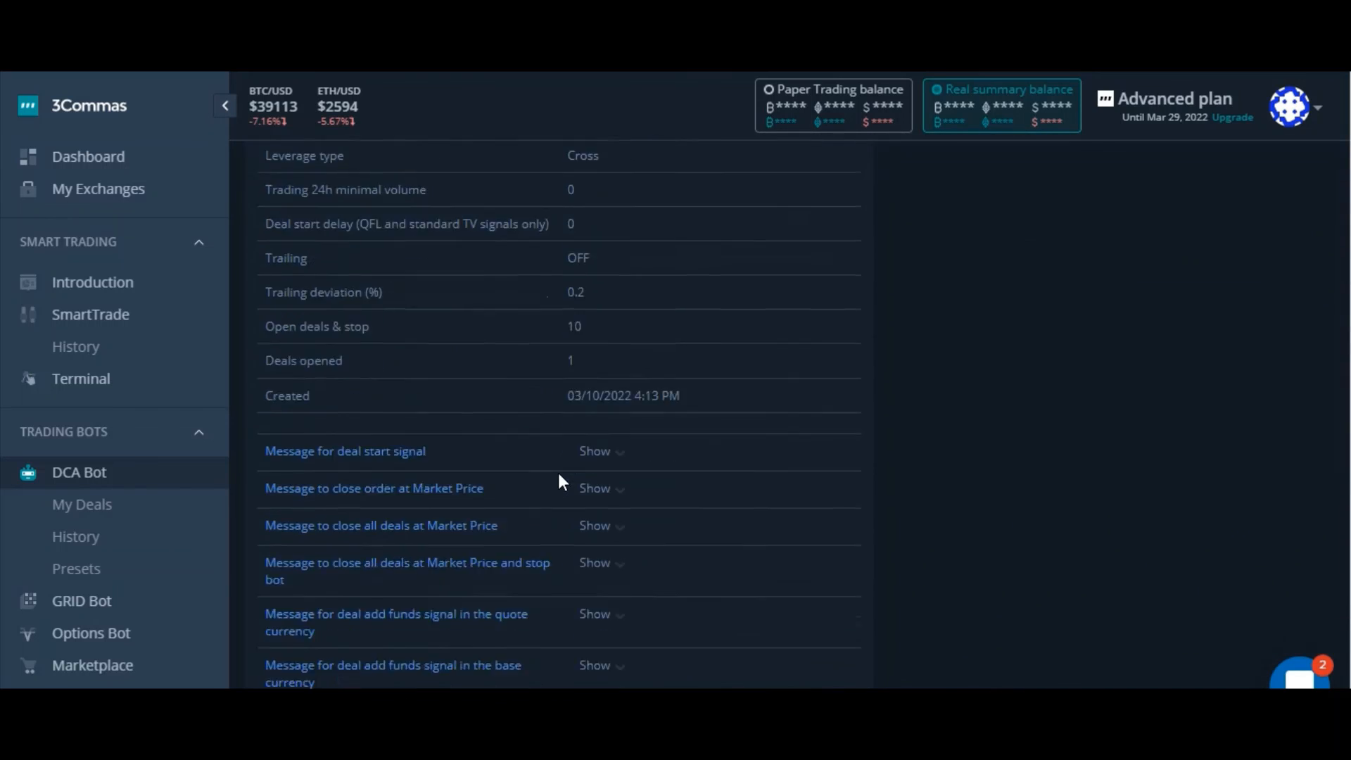
pyautogui.scroll(-4, 559, 486)
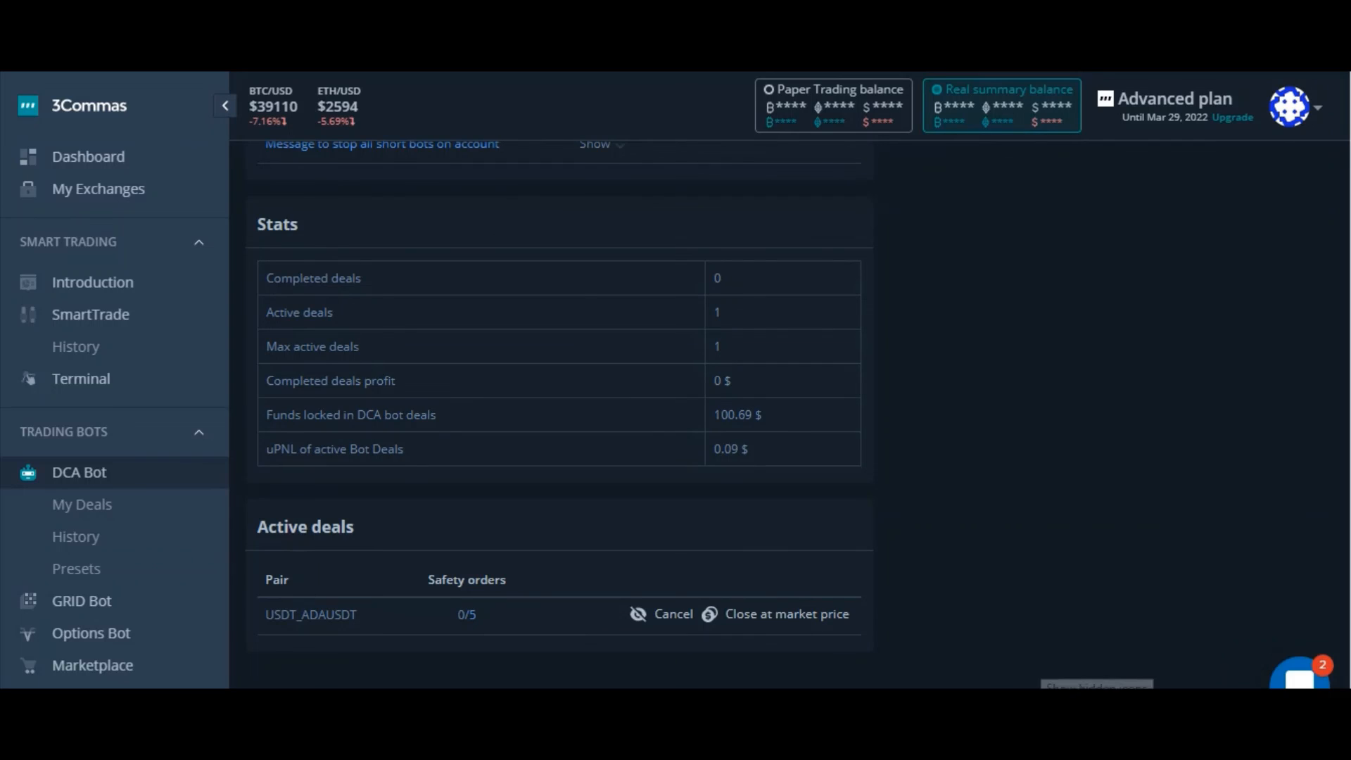
pyautogui.click(1035, 716)
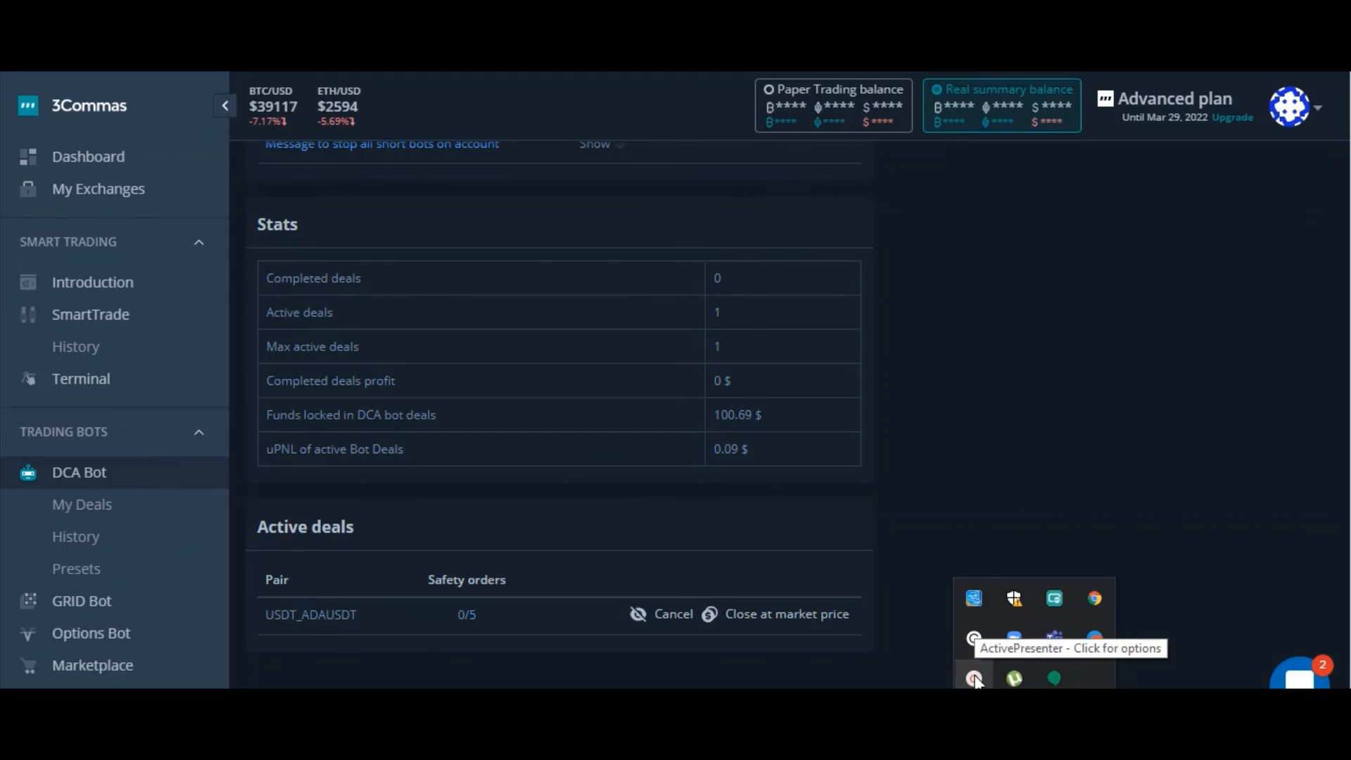
pyautogui.click(975, 680)
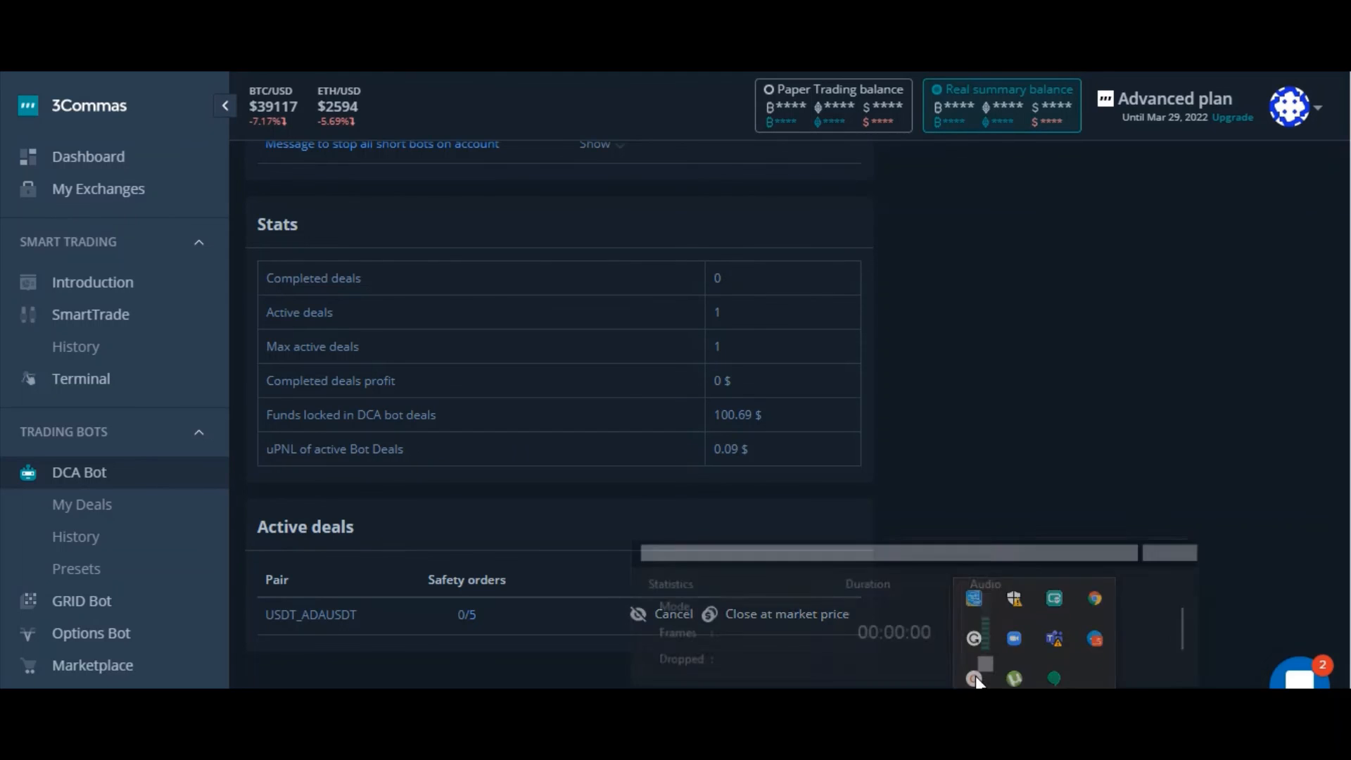